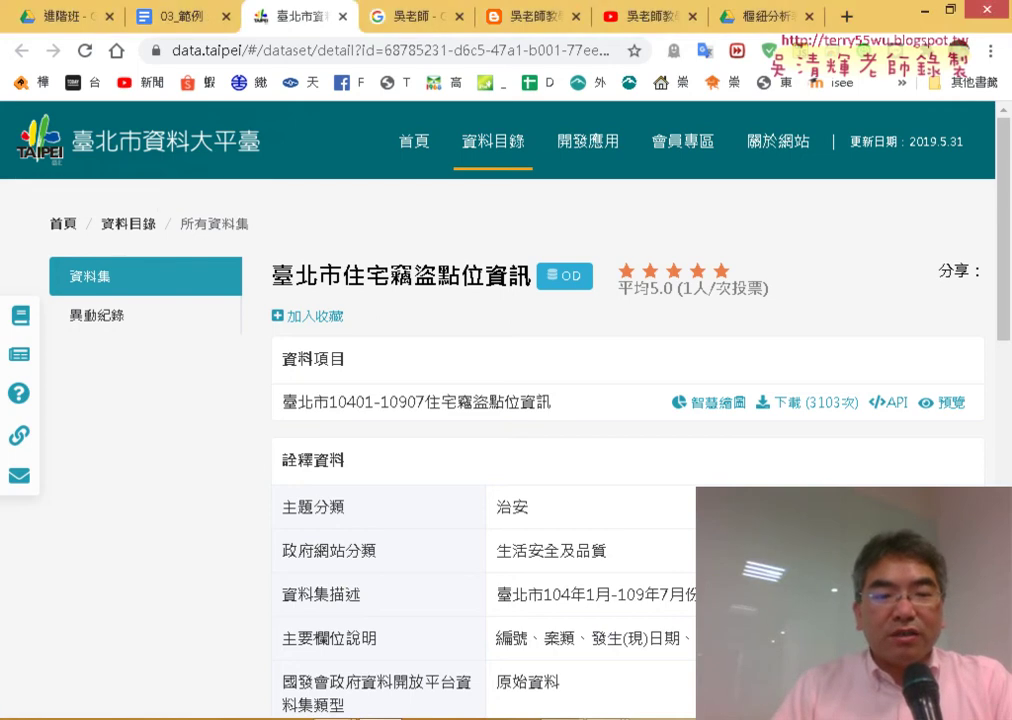
- Open 臺北市公有零售市場行情.csv from the example-files folder with Notepad
mouse_move(335, 716)
left_click(332, 502)
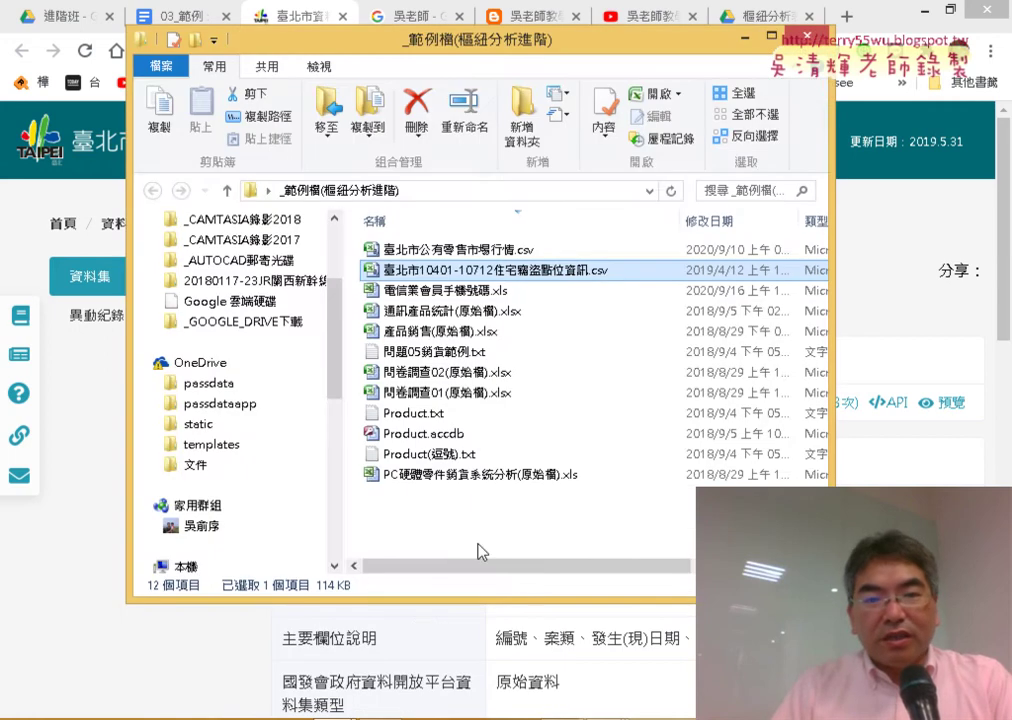
key("Up")
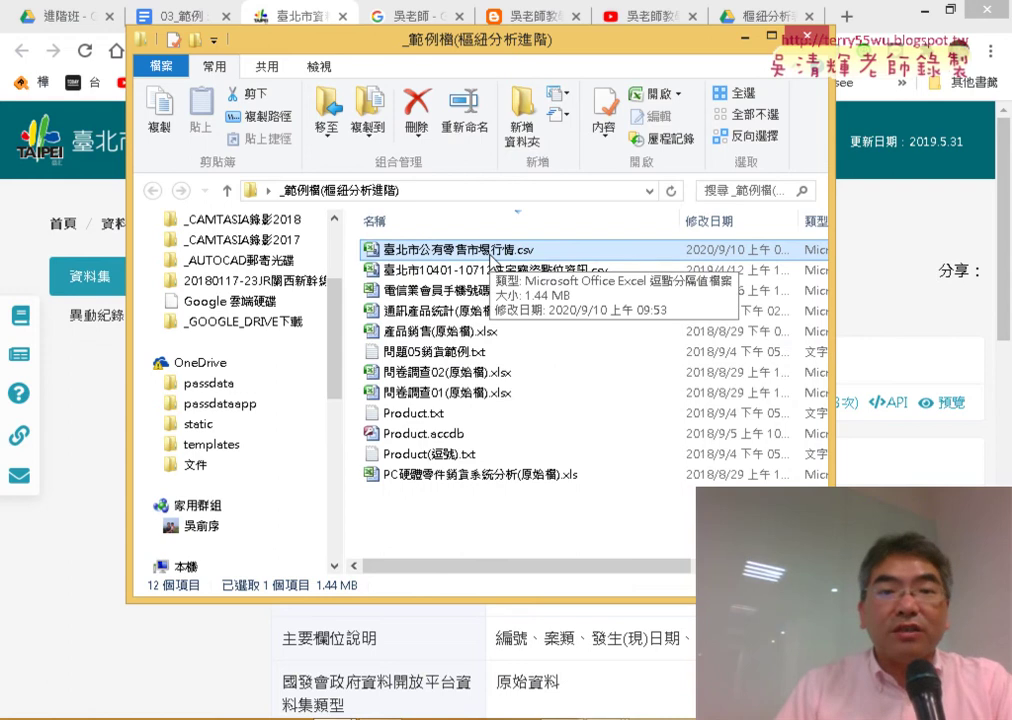
right_click(491, 258)
mouse_move(530, 355)
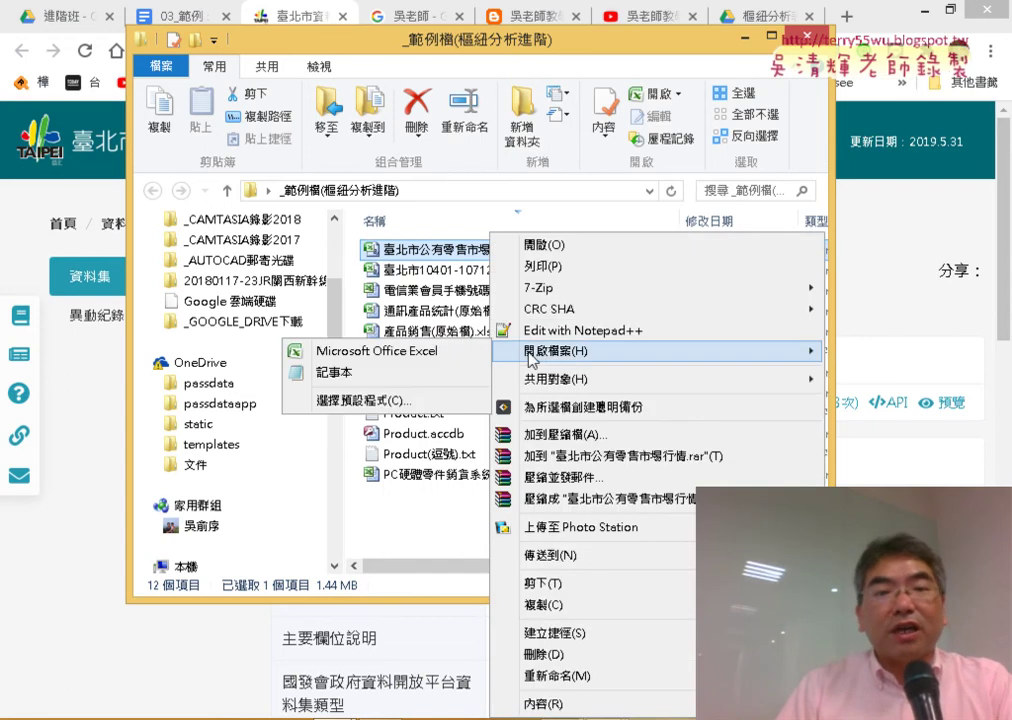
left_click(437, 381)
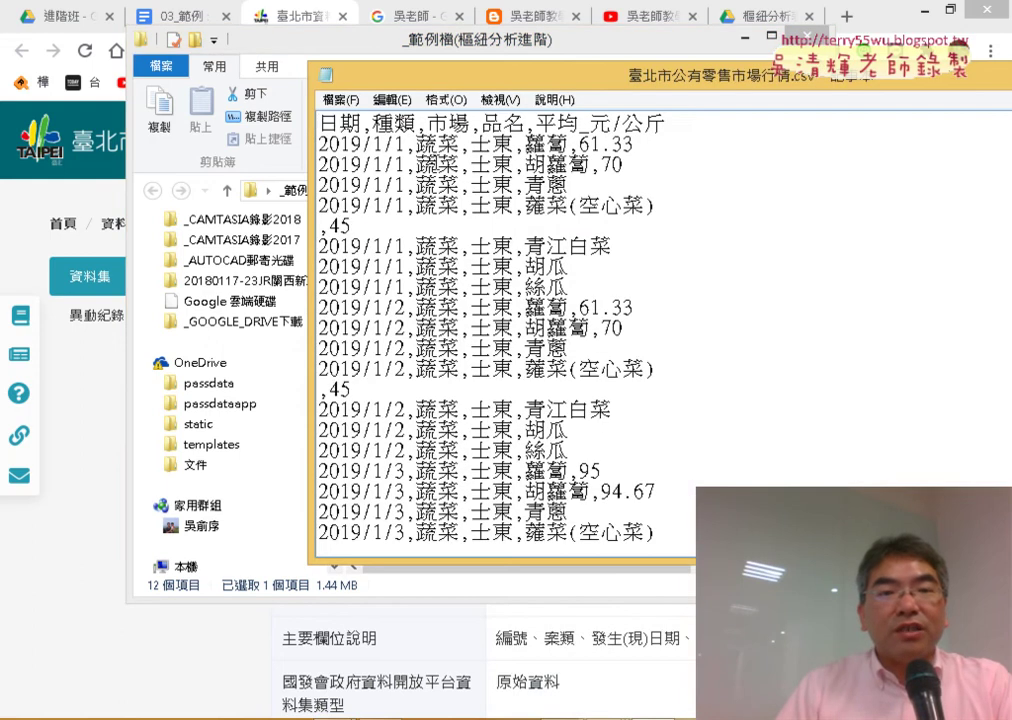
- Maximize Notepad and highlight the header line, then the comma between 日期 and 種類
double_click(440, 84)
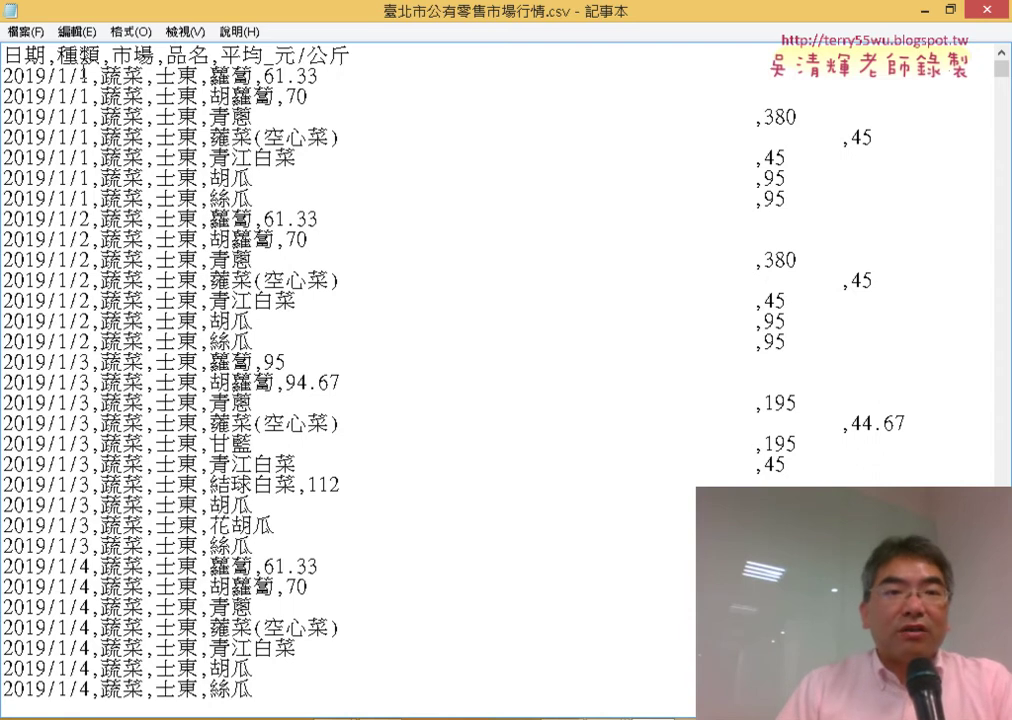
left_click_drag(3, 54, 370, 26)
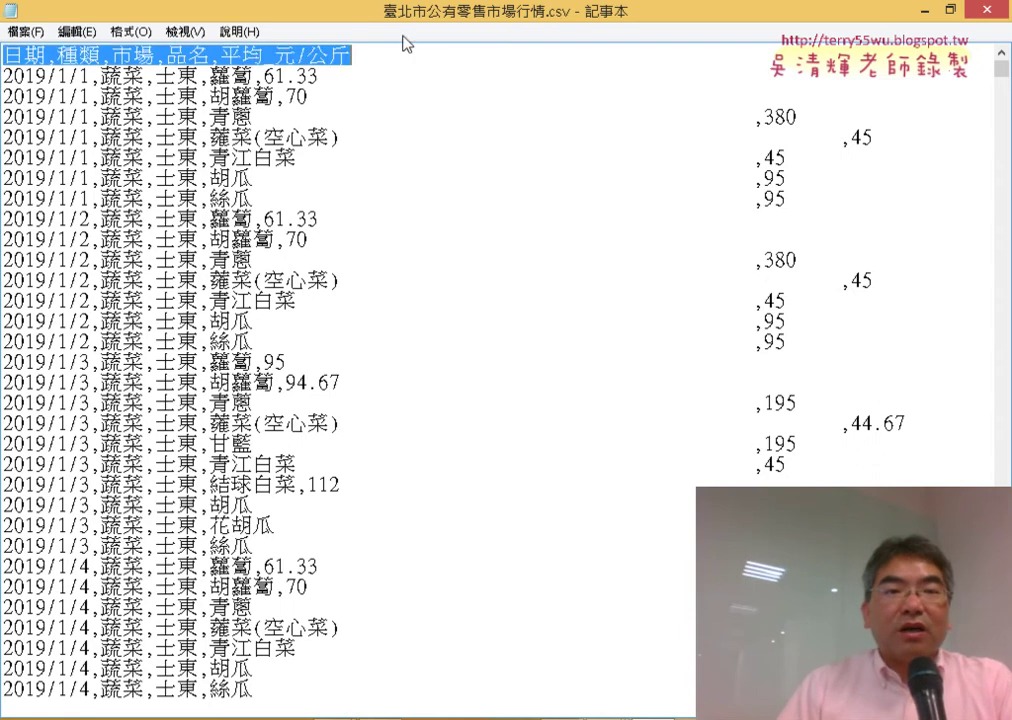
left_click(406, 81)
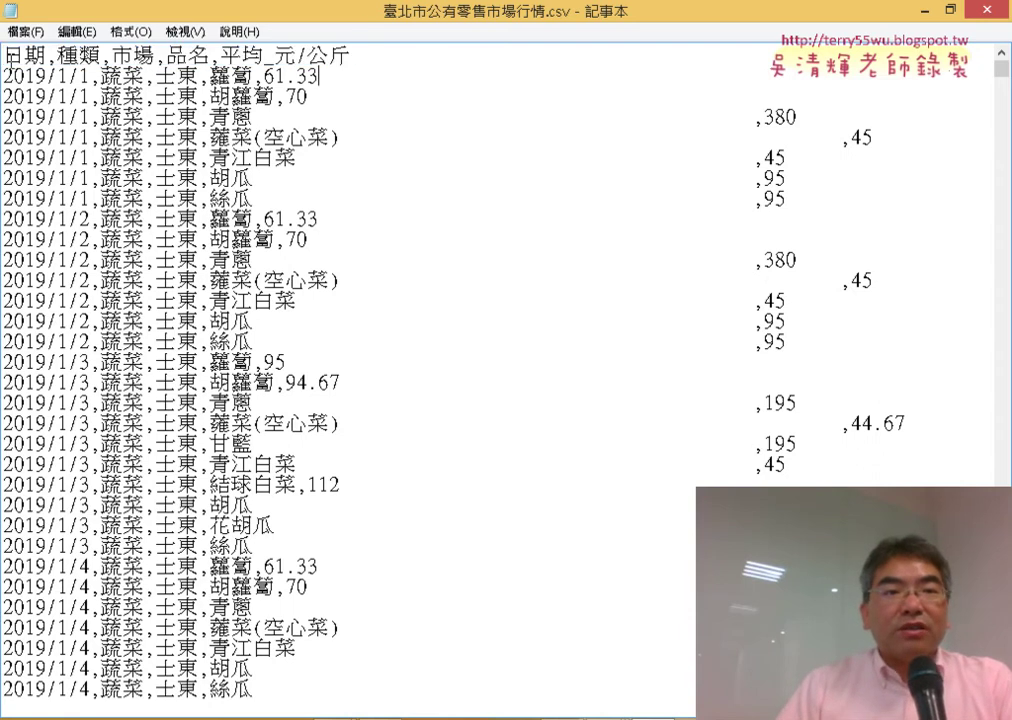
left_click_drag(4, 54, 367, 38)
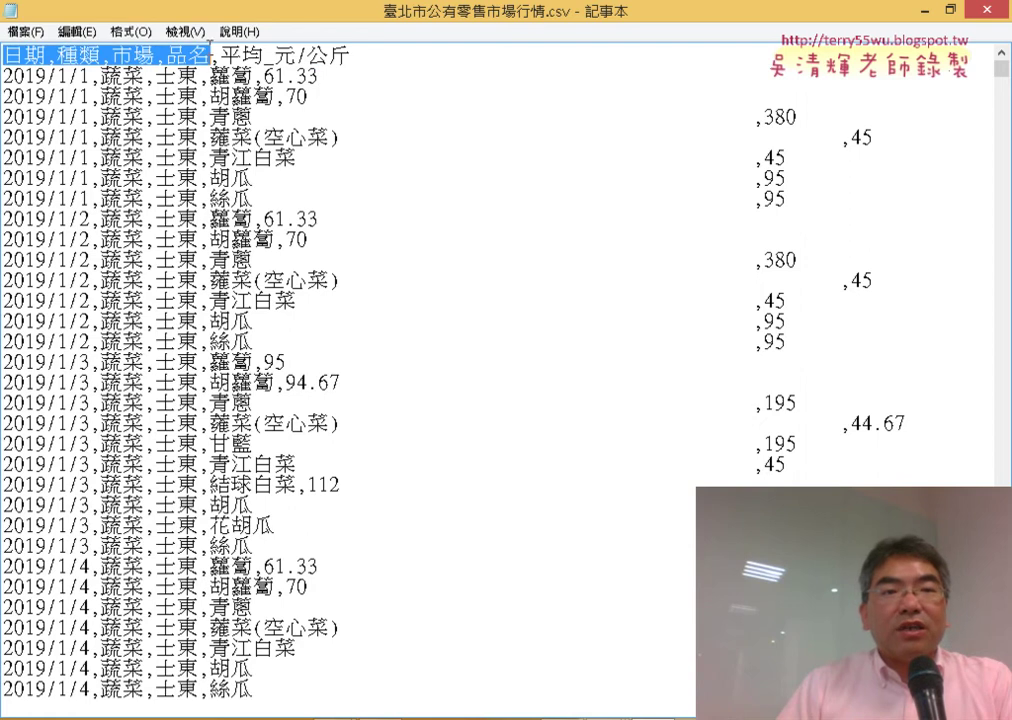
left_click(159, 75)
left_click_drag(60, 54, 48, 54)
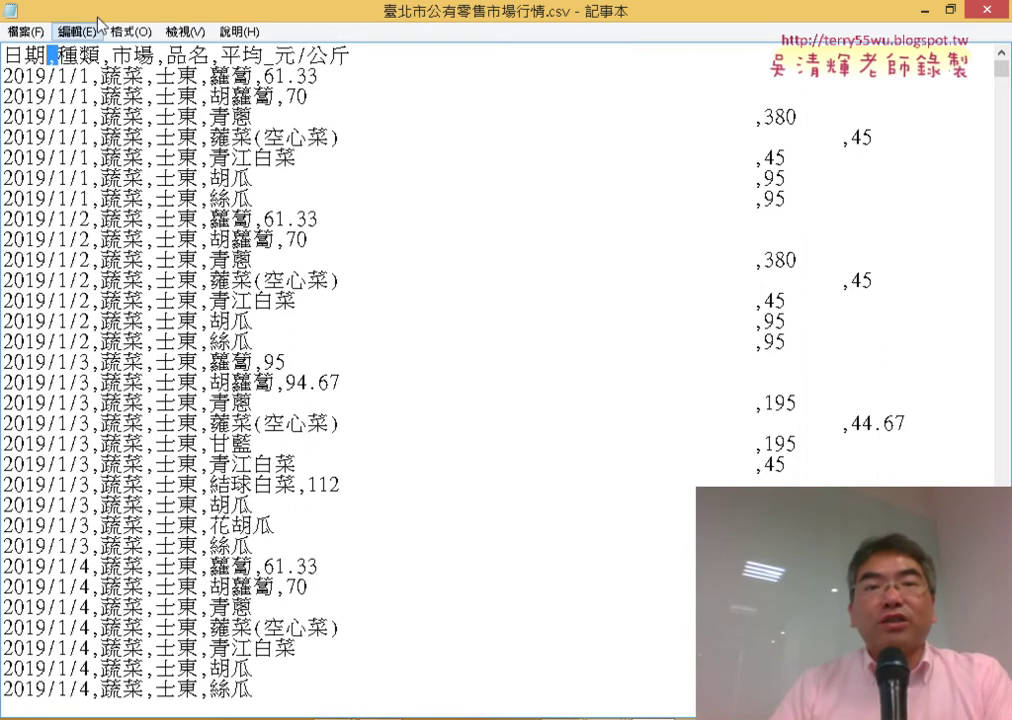
left_click(50, 33)
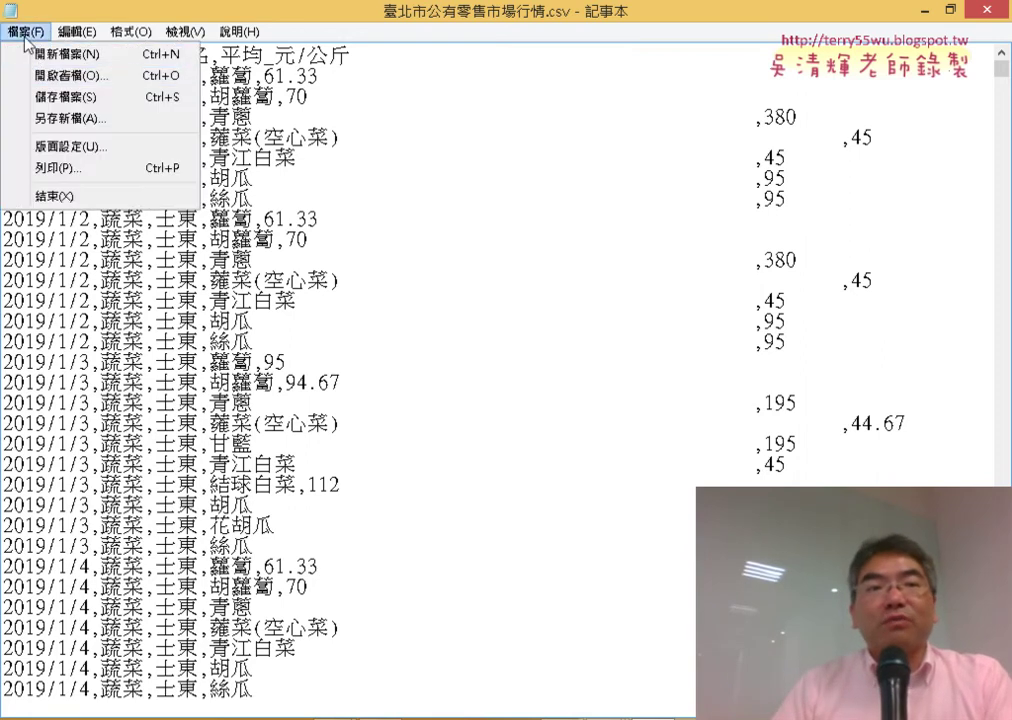
- In Save As, switch the encoding to UTF-8 and back to ANSI, then cancel and close Notepad
left_click(45, 95)
left_click(297, 407)
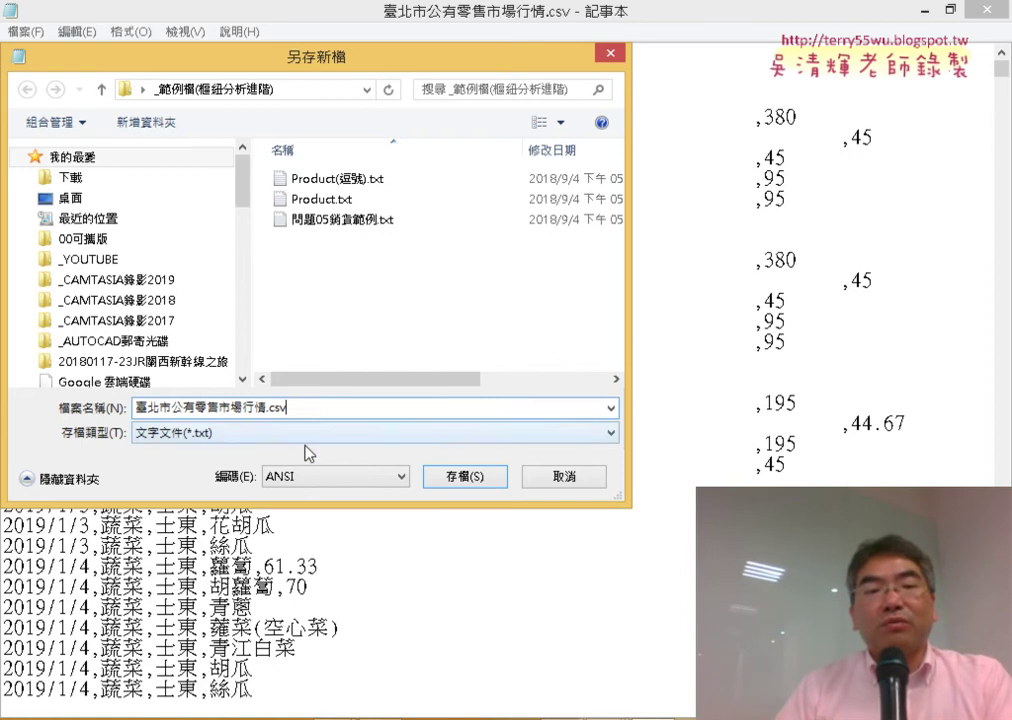
left_click(325, 481)
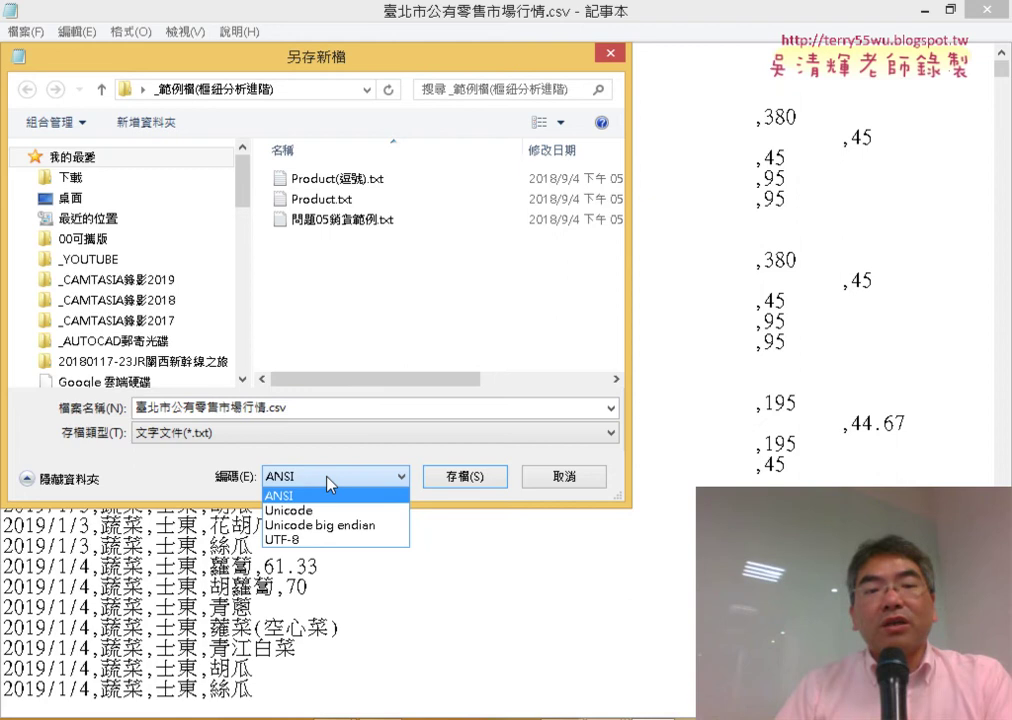
left_click(316, 540)
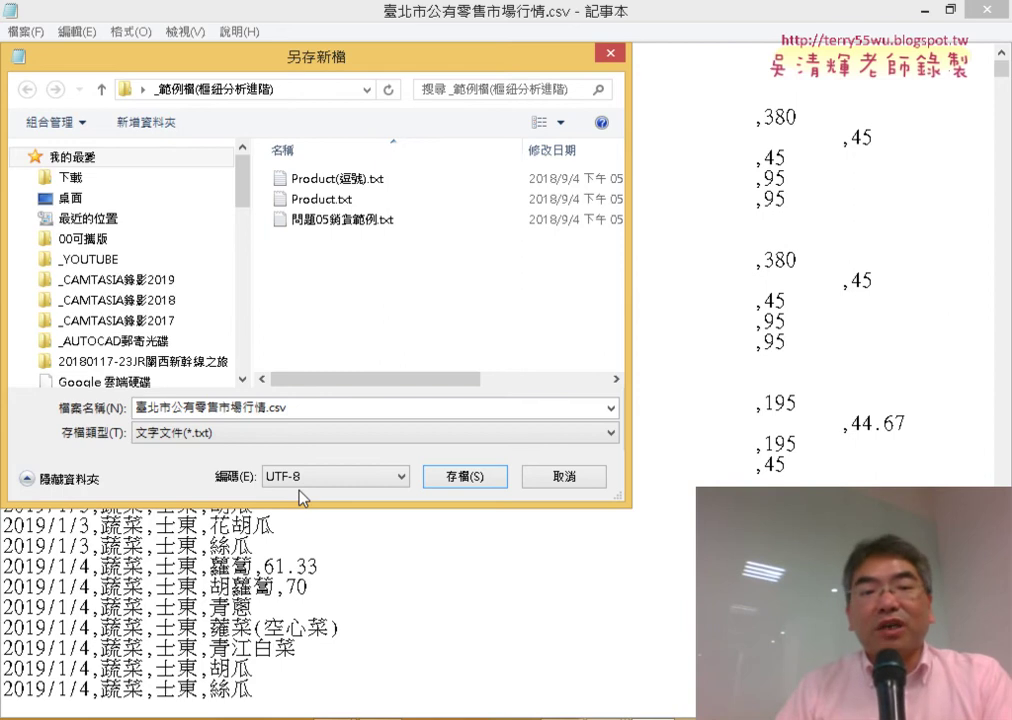
left_click(301, 481)
left_click(299, 492)
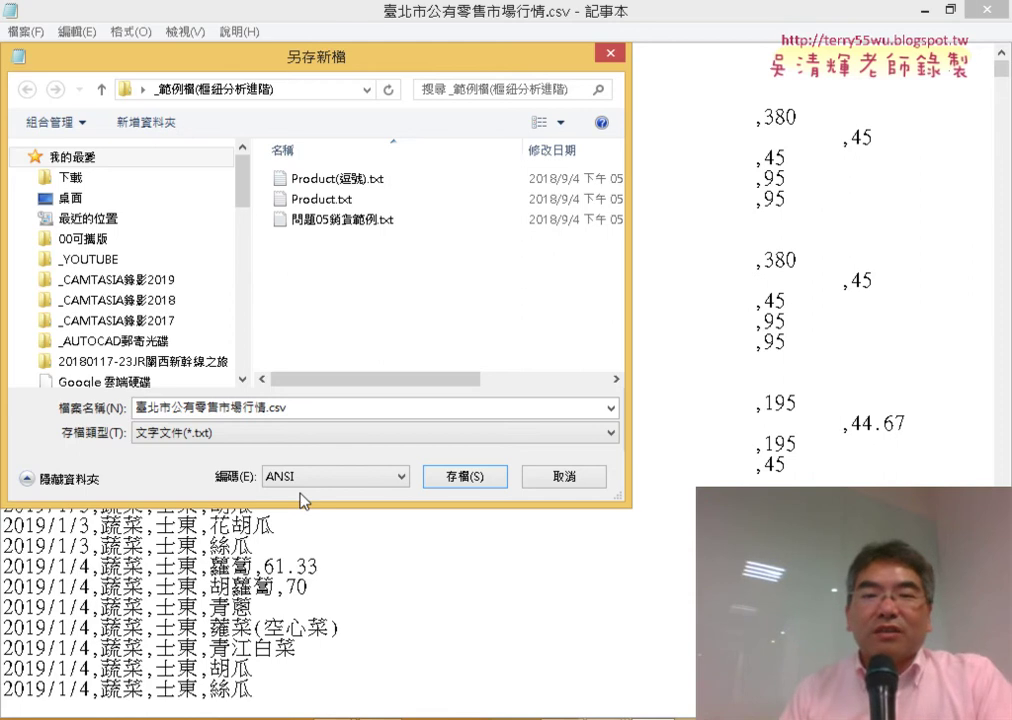
left_click(583, 483)
left_click(987, 14)
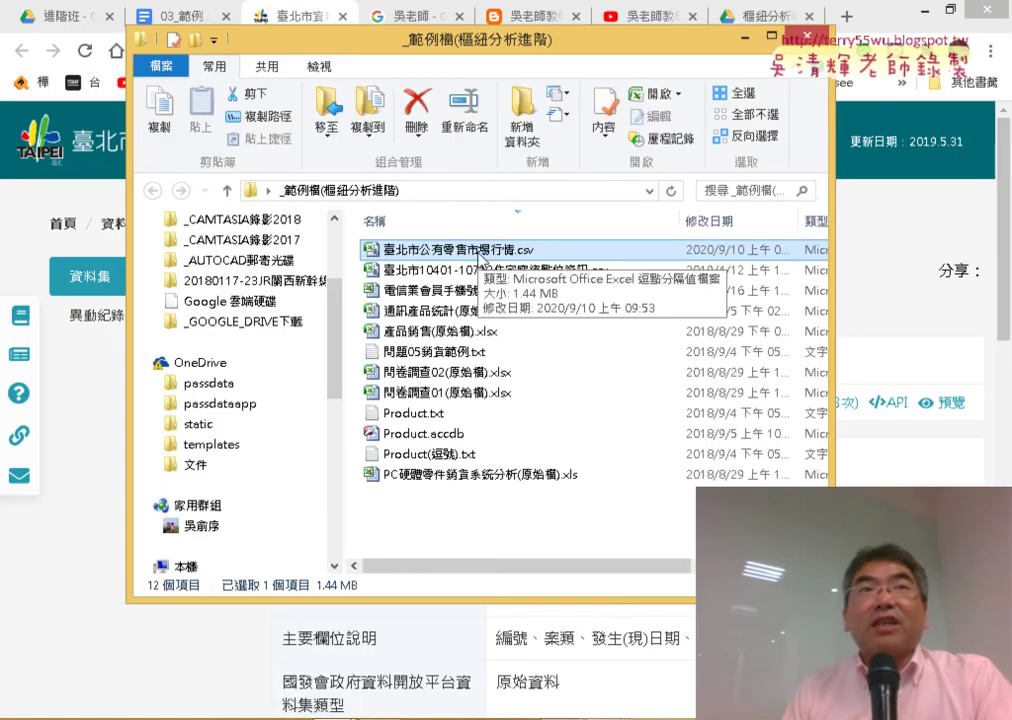
- Reopen the market-price CSV in Notepad
right_click(480, 259)
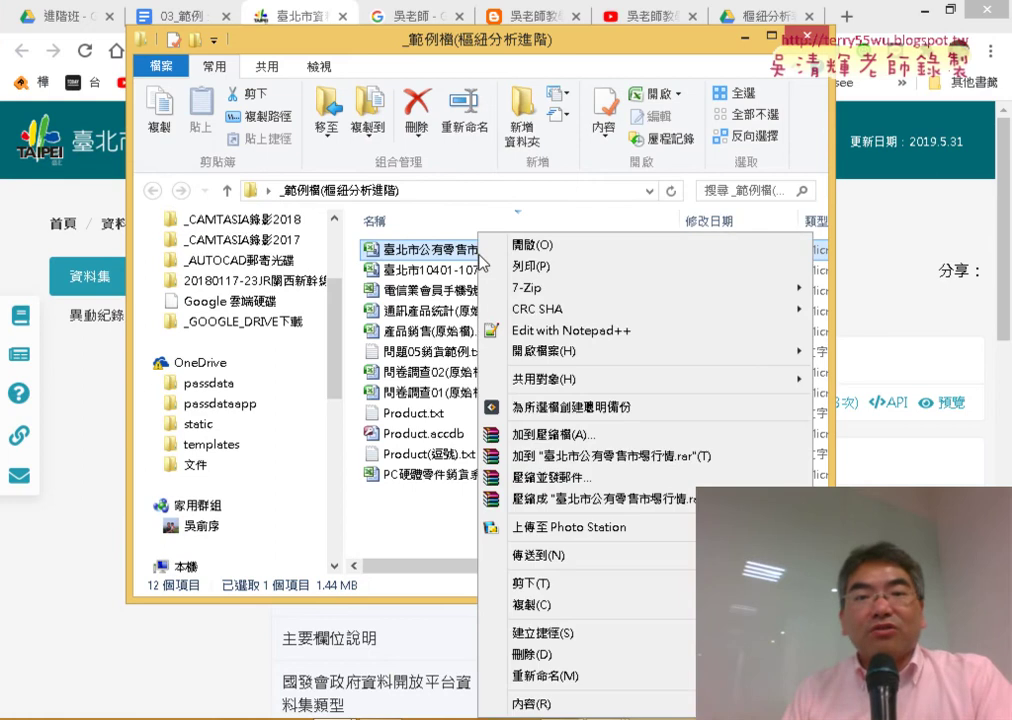
mouse_move(517, 353)
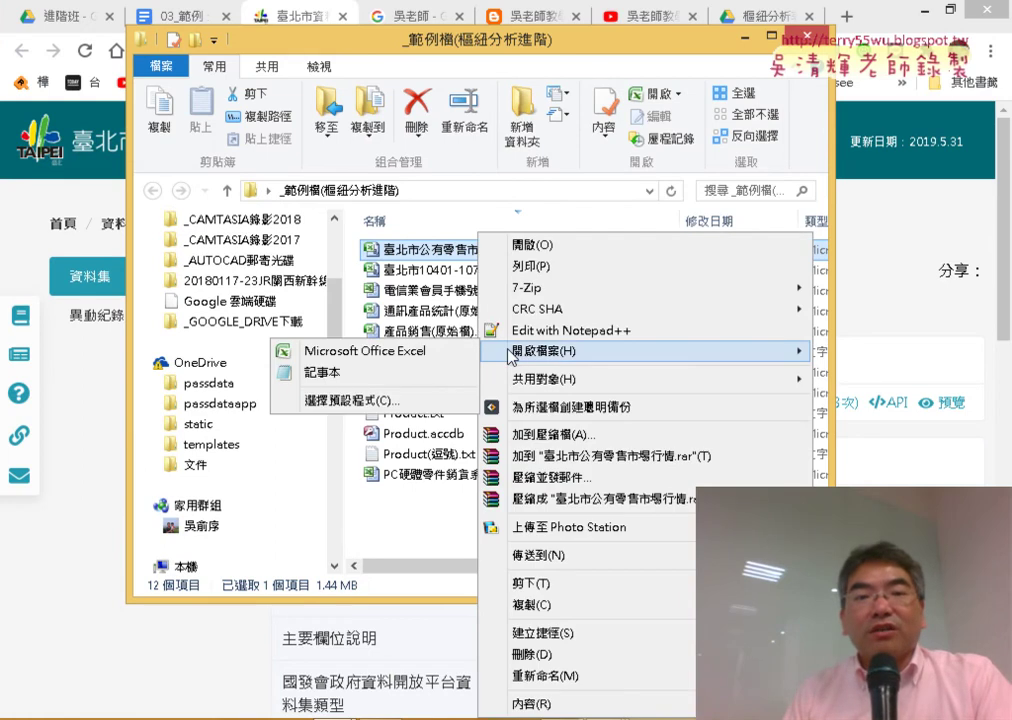
left_click(441, 390)
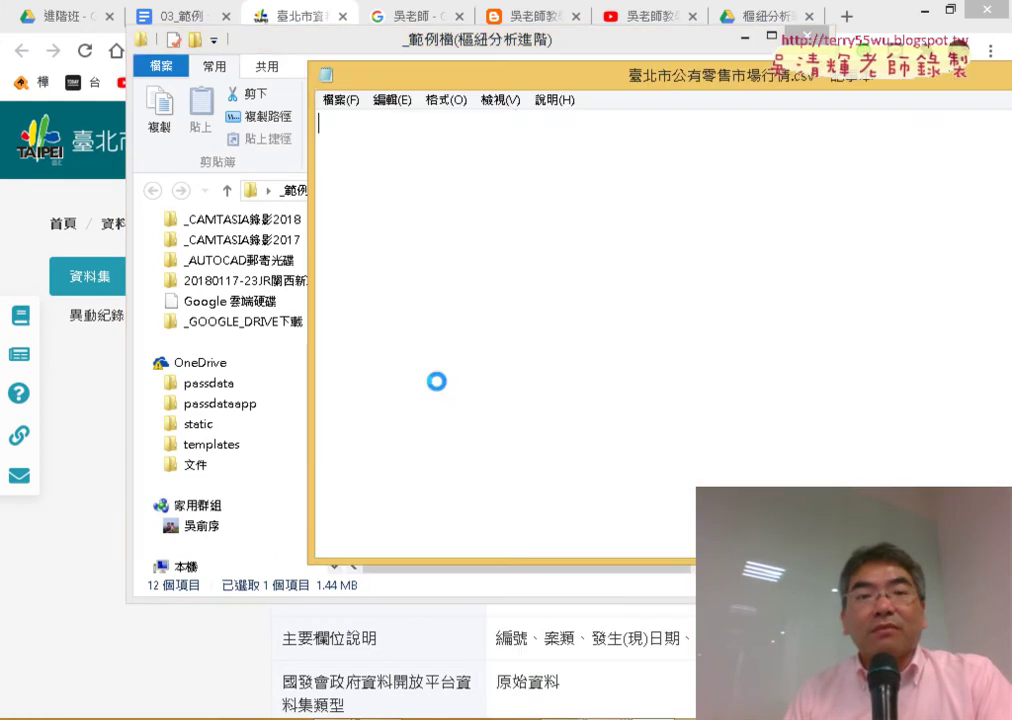
- Save the CSV over itself as UTF-8 and dismiss the file-in-use error
left_click(340, 100)
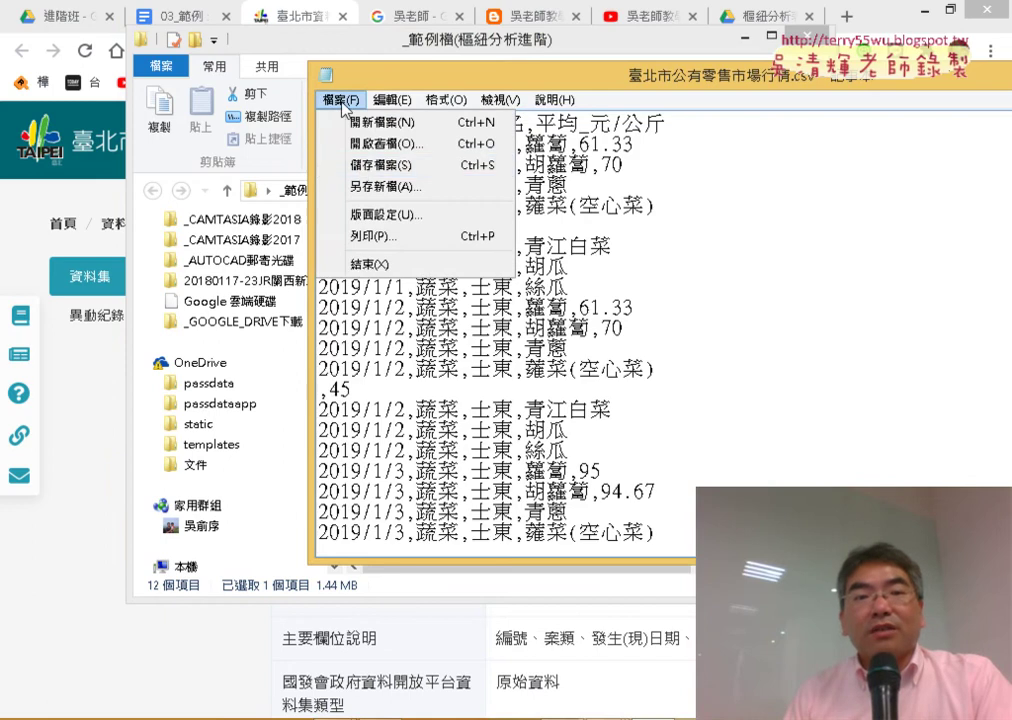
left_click(370, 183)
left_click(640, 545)
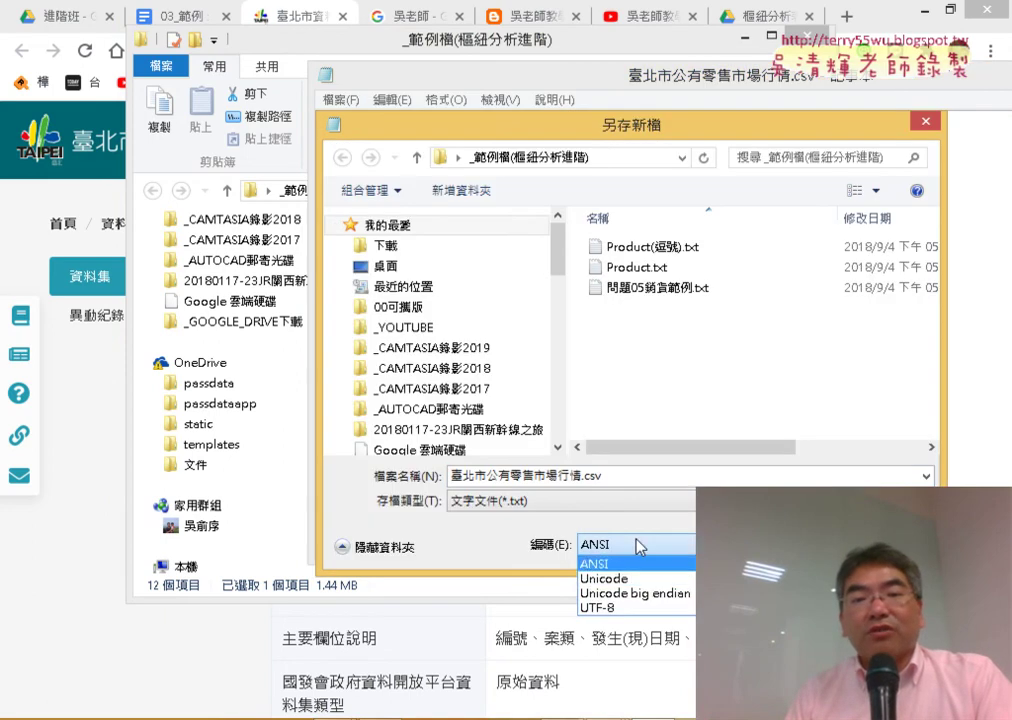
left_click(645, 605)
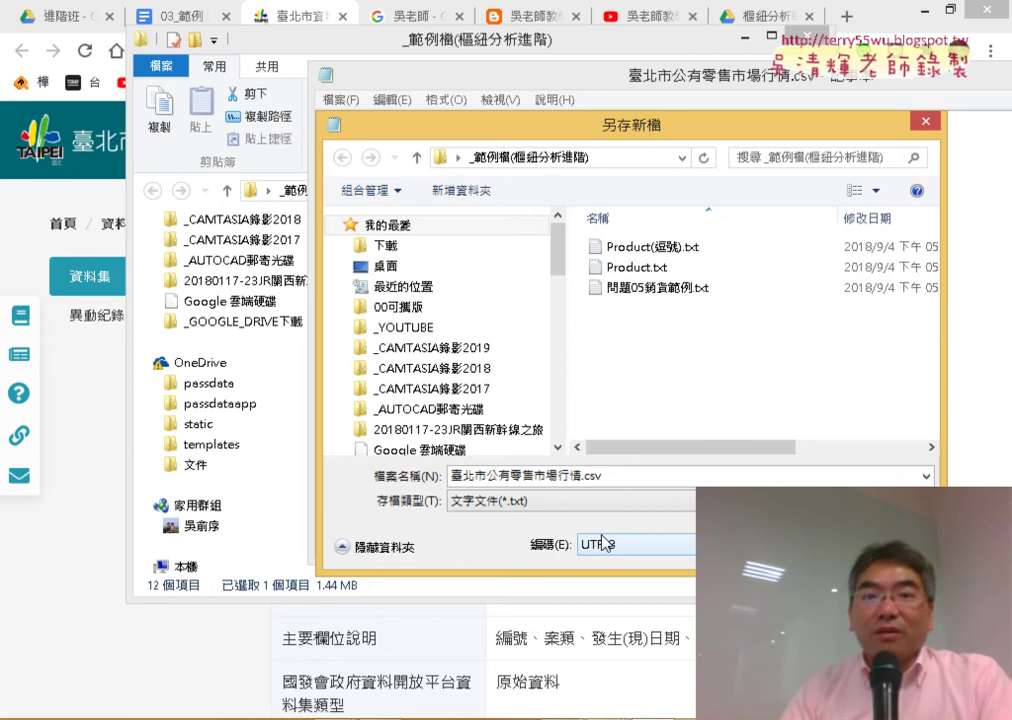
left_click(790, 545)
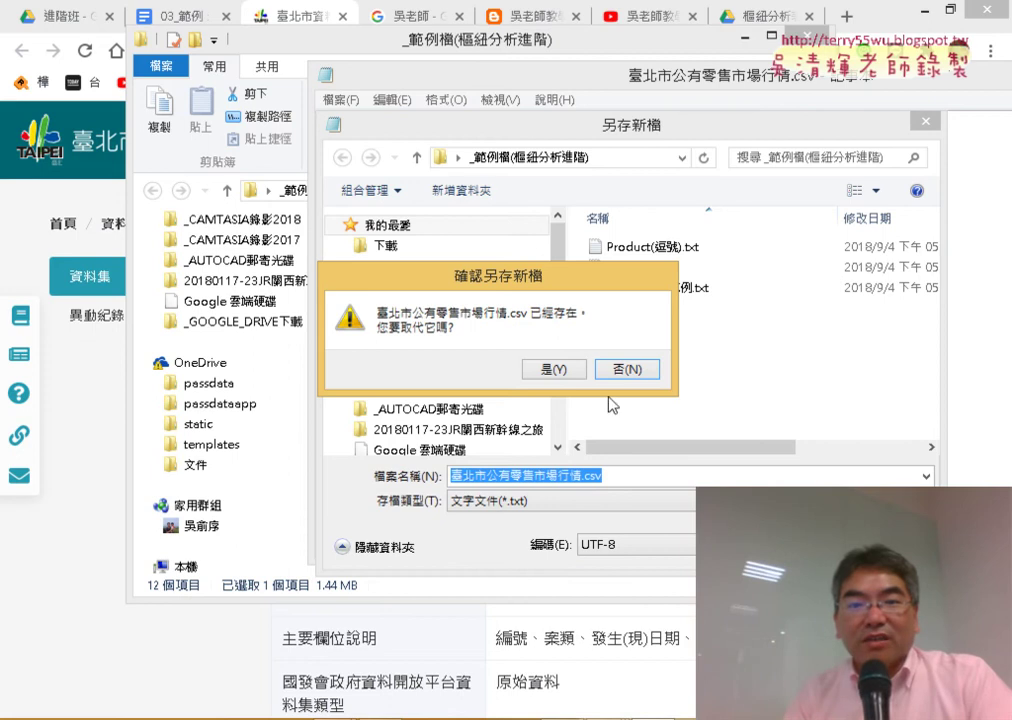
left_click(574, 369)
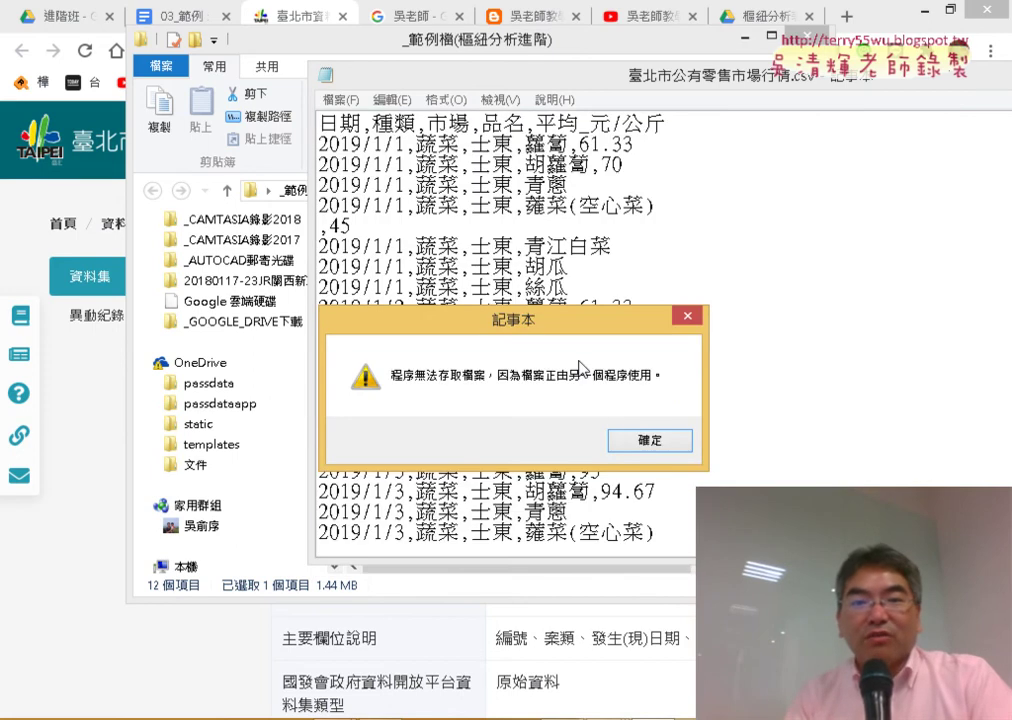
left_click(650, 443)
mouse_move(485, 716)
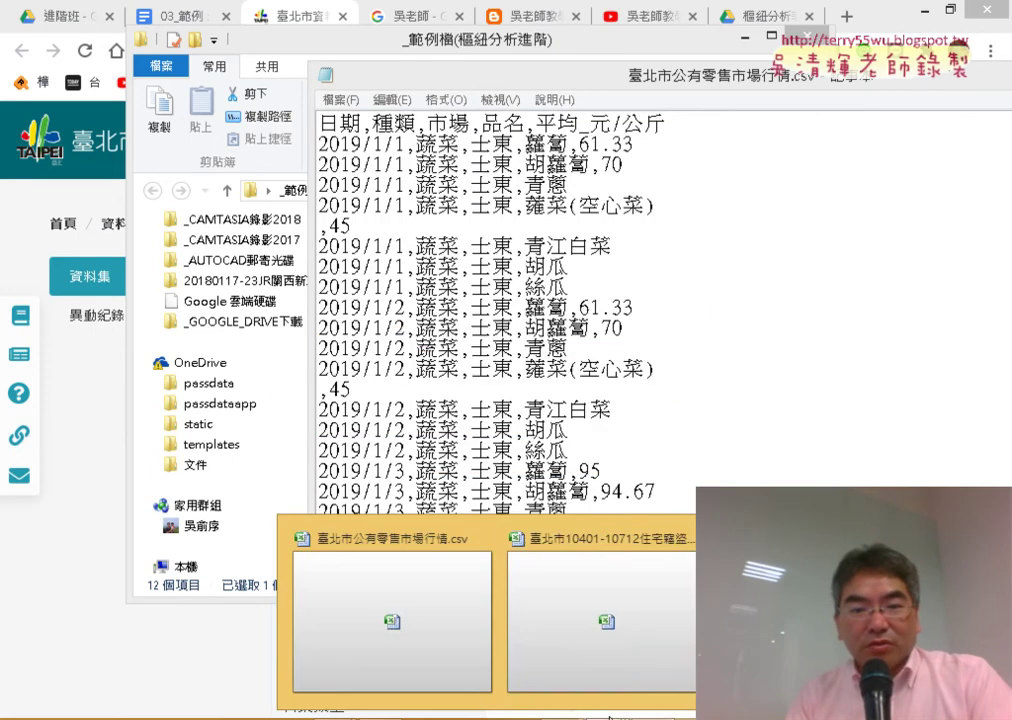
- Close the market CSV and theft-location CSV in Excel without saving, then exit Excel
left_click(484, 538)
left_click(516, 418)
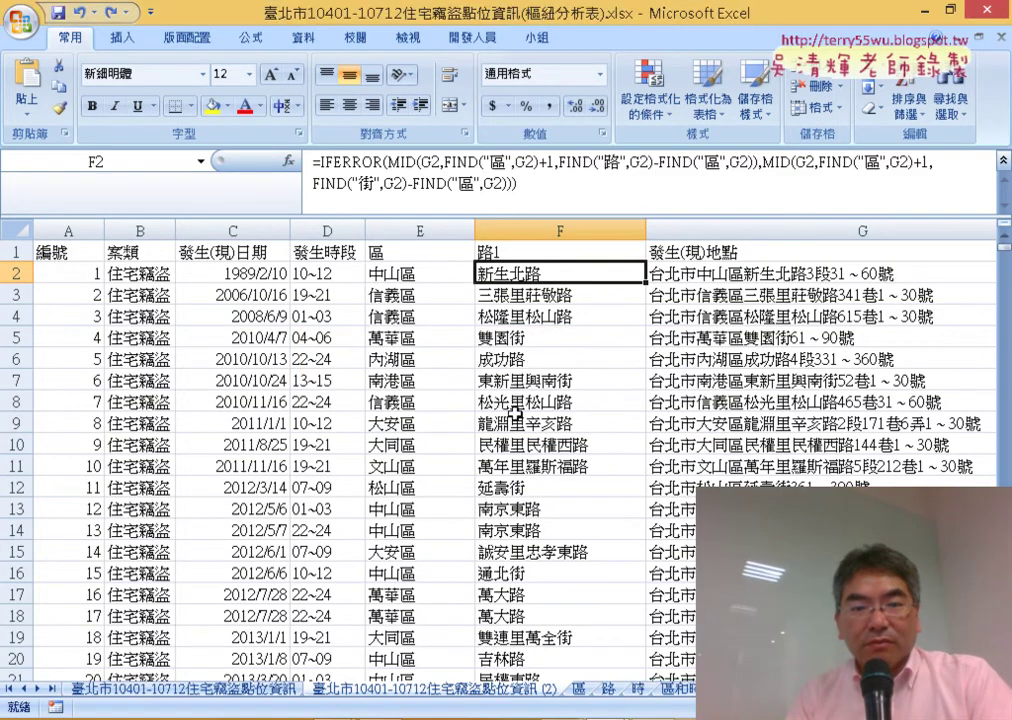
mouse_move(619, 714)
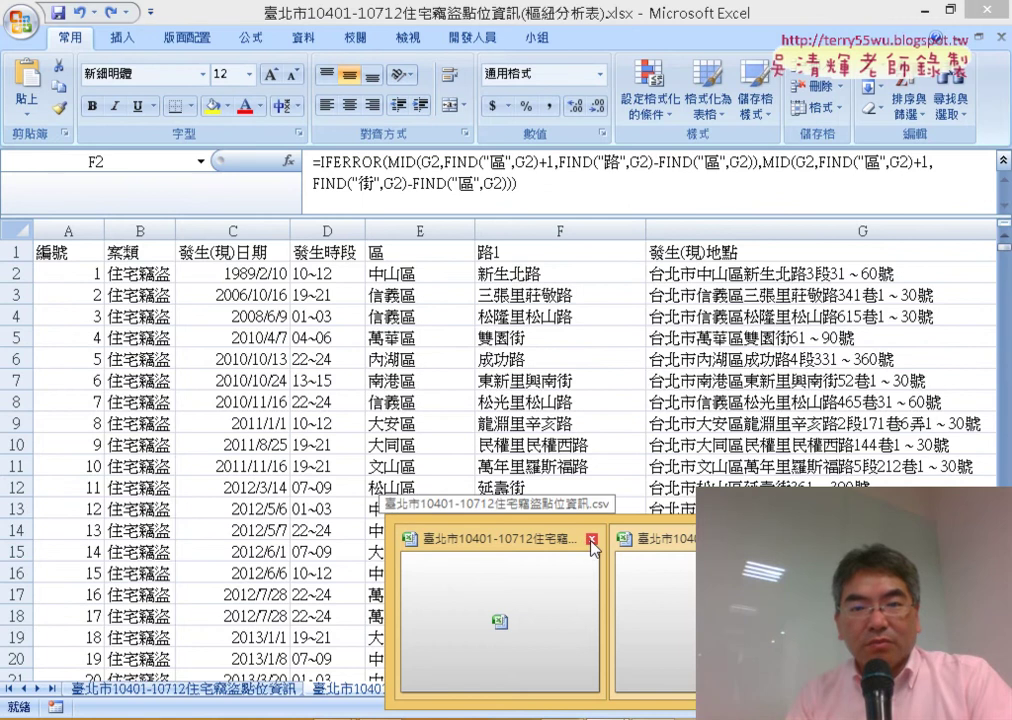
left_click(593, 545)
left_click(530, 416)
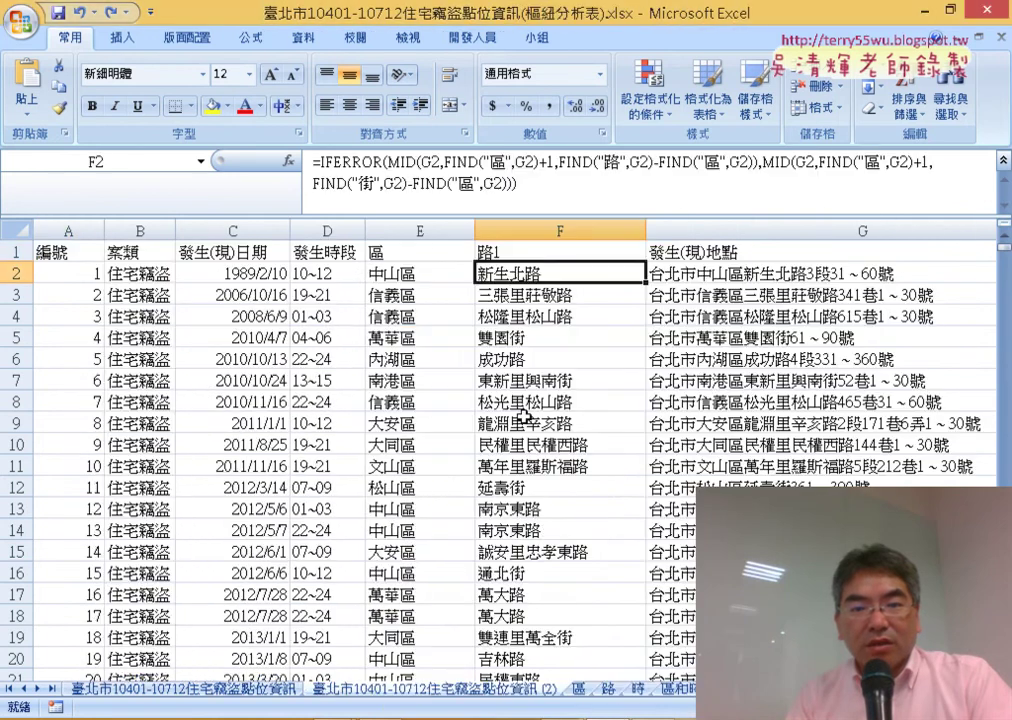
left_click(993, 9)
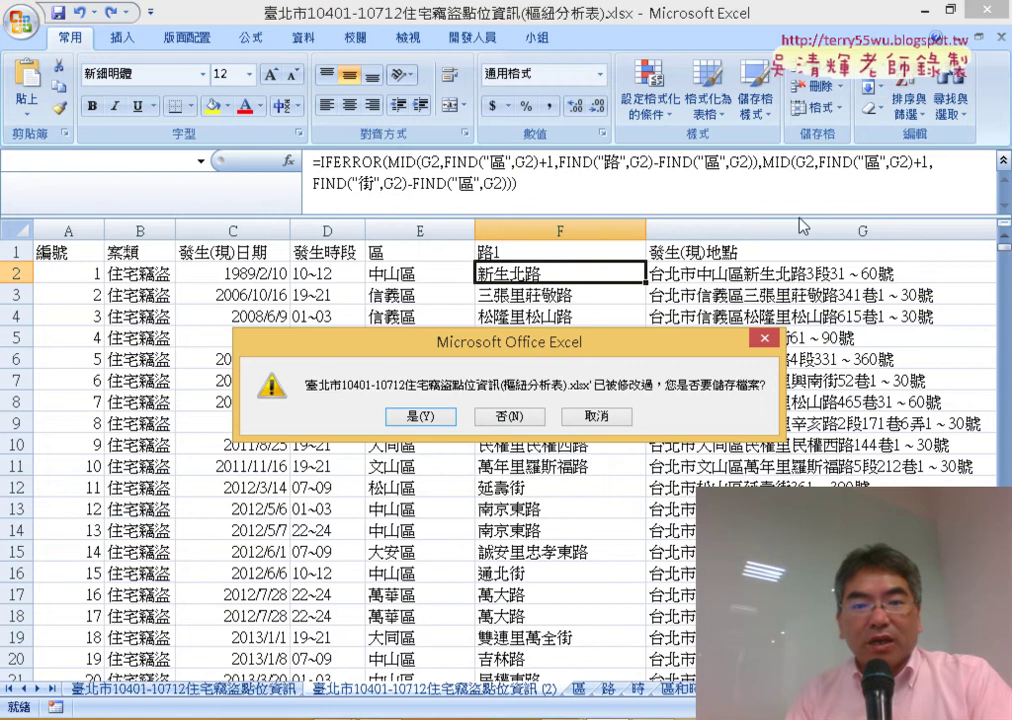
left_click(535, 415)
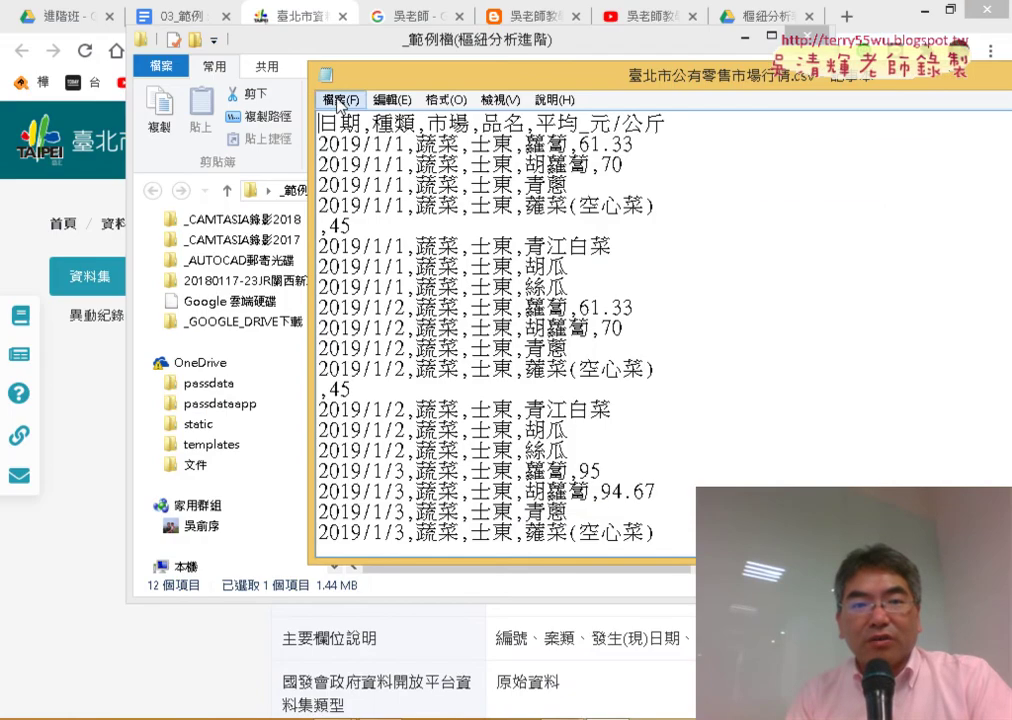
- Save 臺北市公有零售市場行情.csv as UTF-8, confirm the overwrite, and close Notepad
left_click(341, 100)
left_click(387, 196)
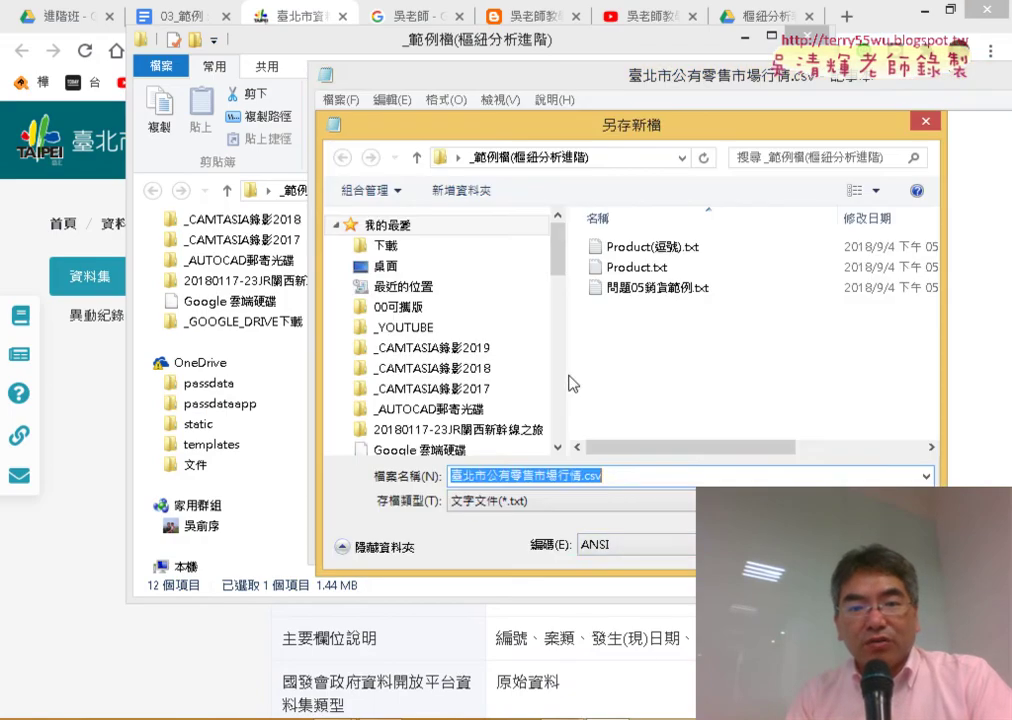
left_click(635, 545)
left_click(626, 606)
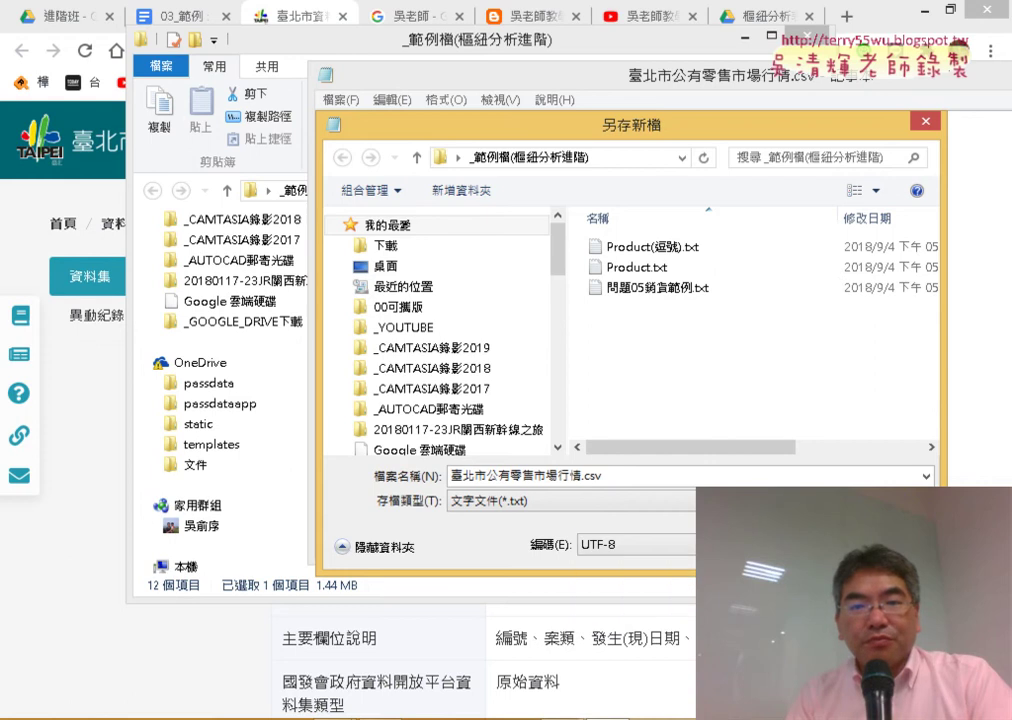
key("Return")
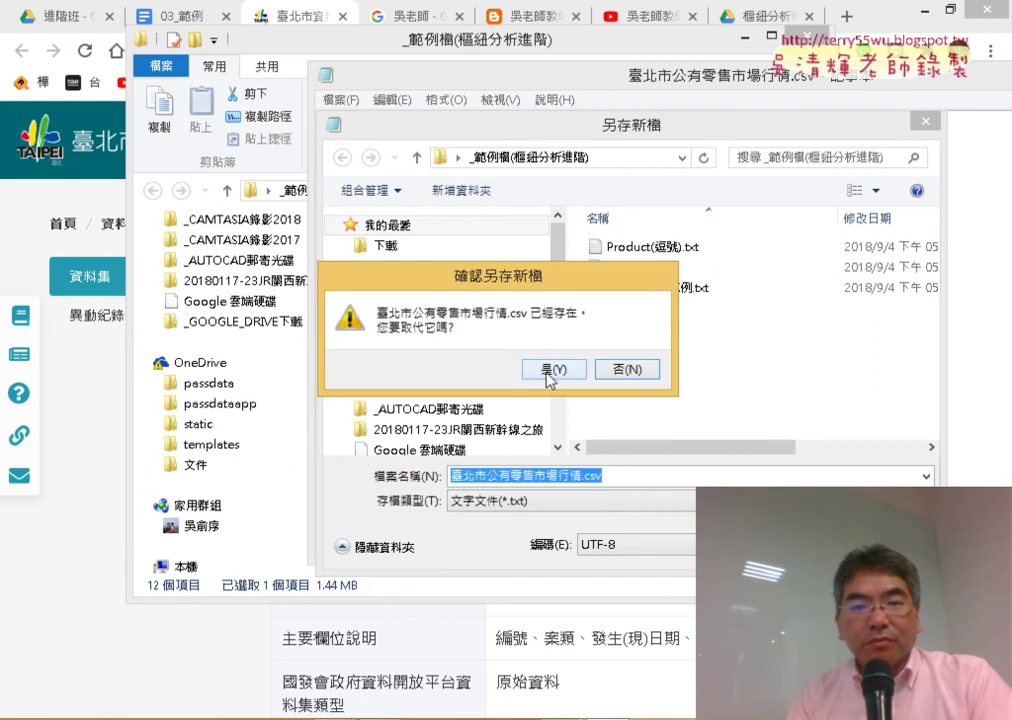
left_click(549, 370)
left_click(327, 75)
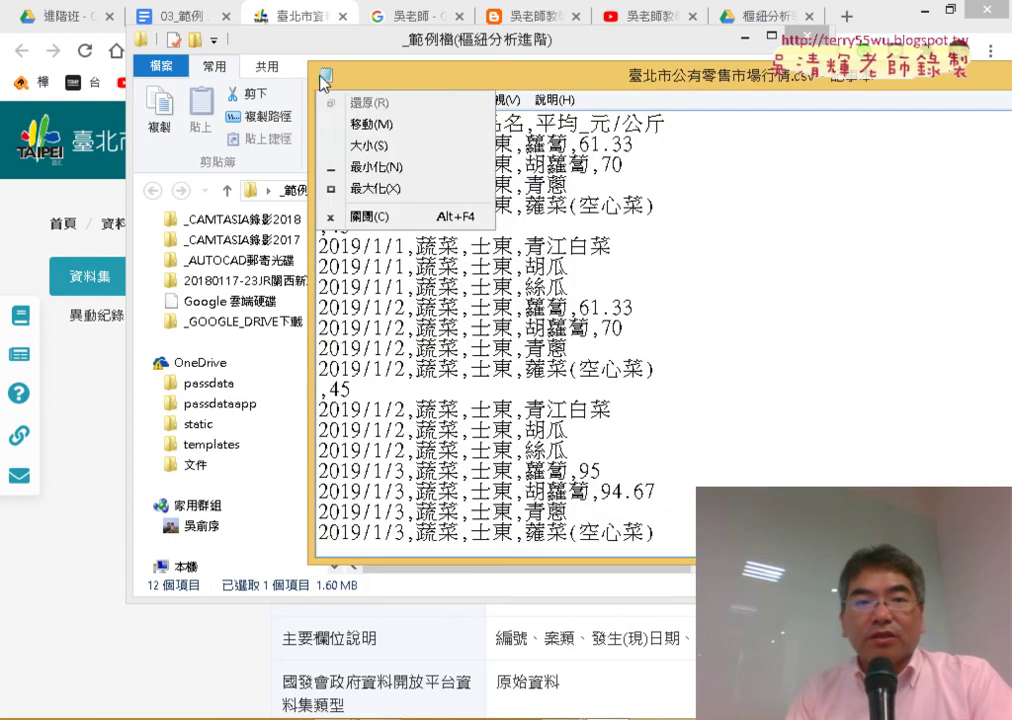
left_click(327, 75)
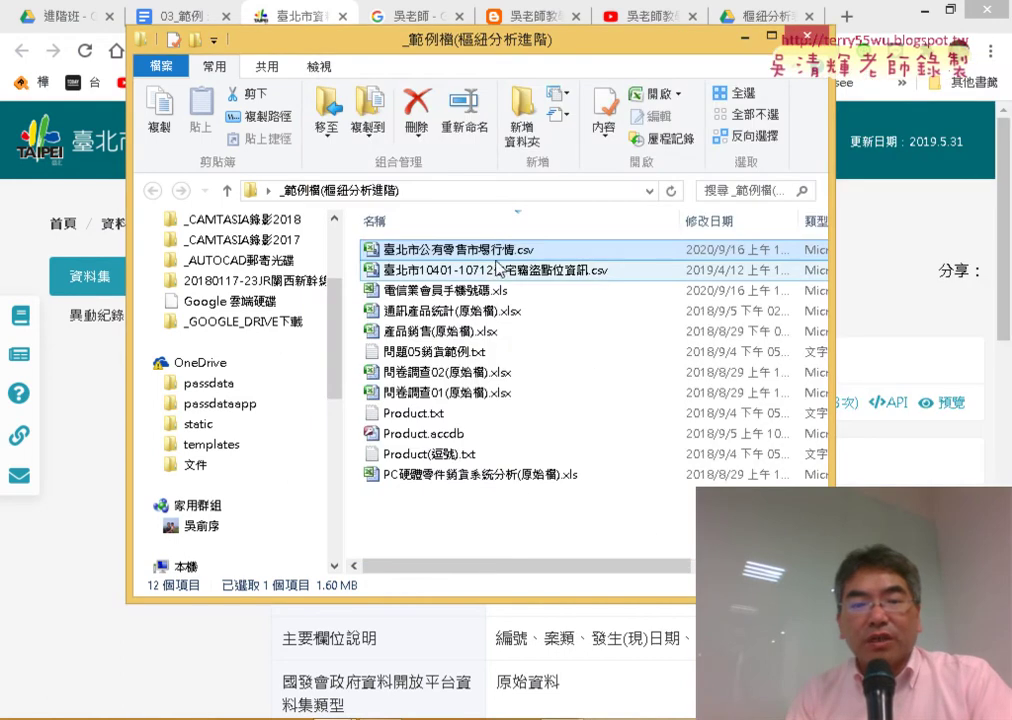
double_click(495, 257)
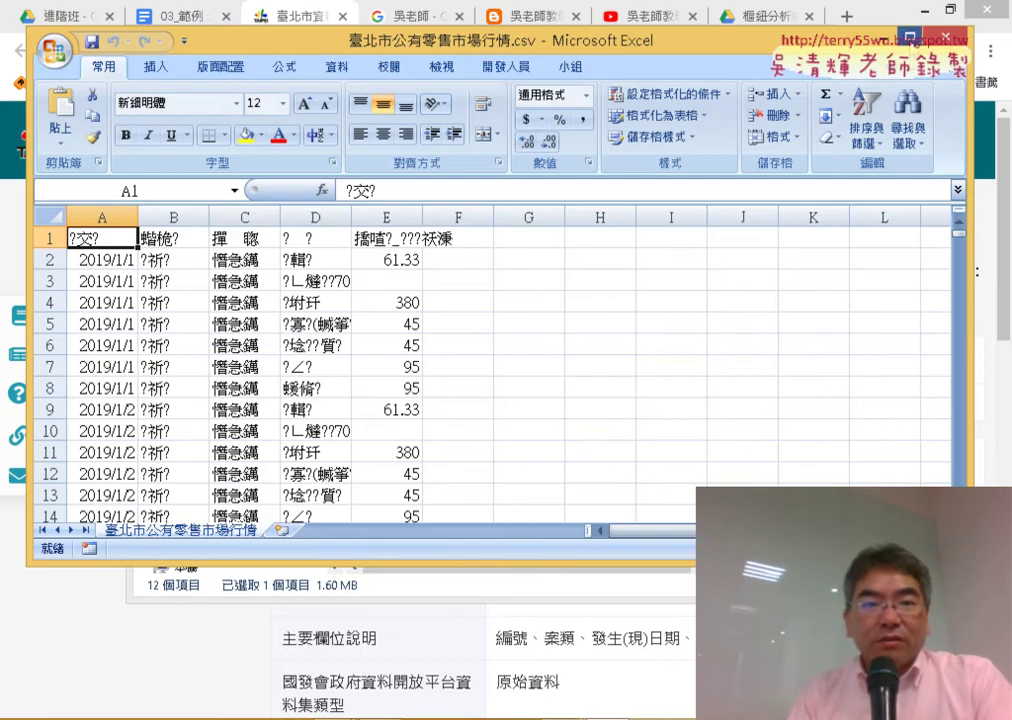
double_click(720, 32)
left_click(228, 185)
left_click_drag(280, 187, 395, 185)
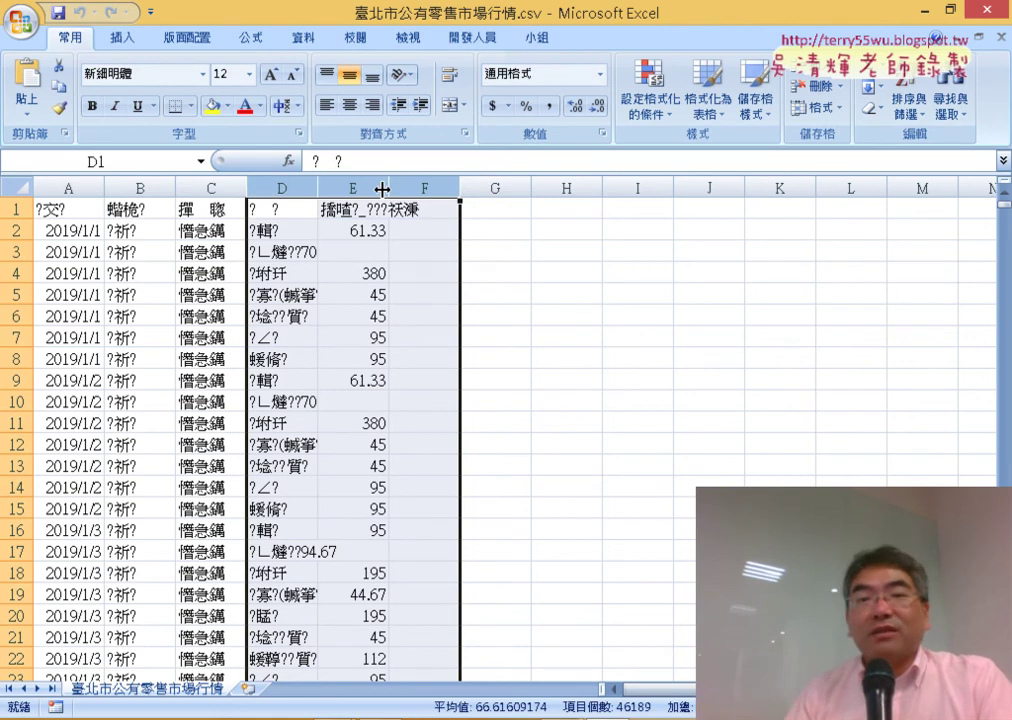
- Close Excel and open the market-price CSV in Notepad
left_click(987, 16)
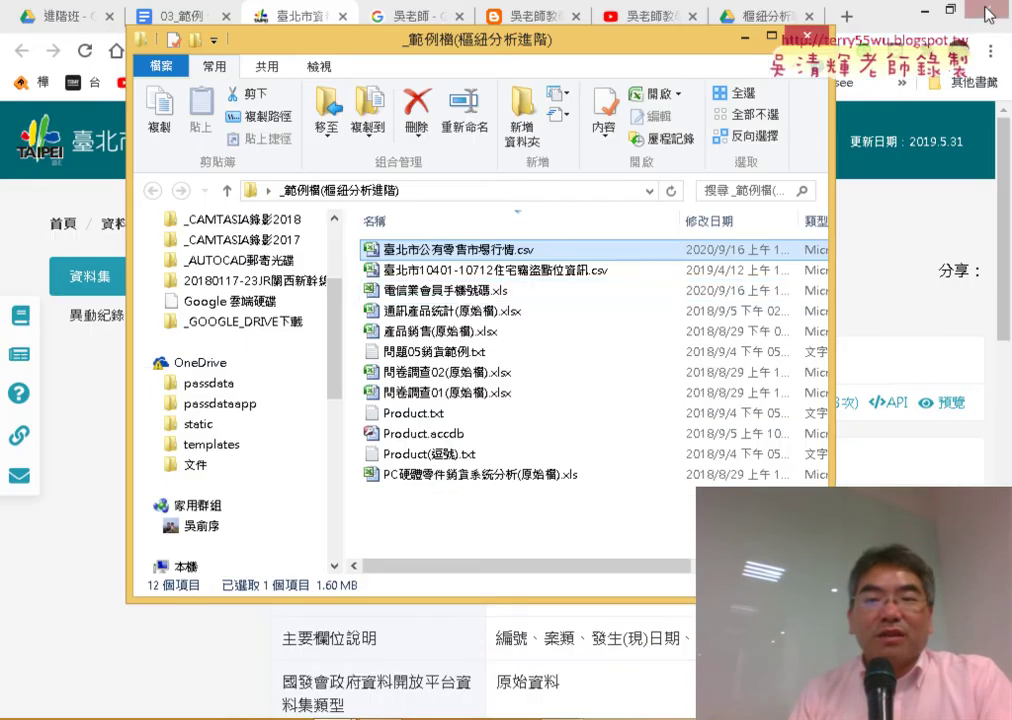
right_click(467, 258)
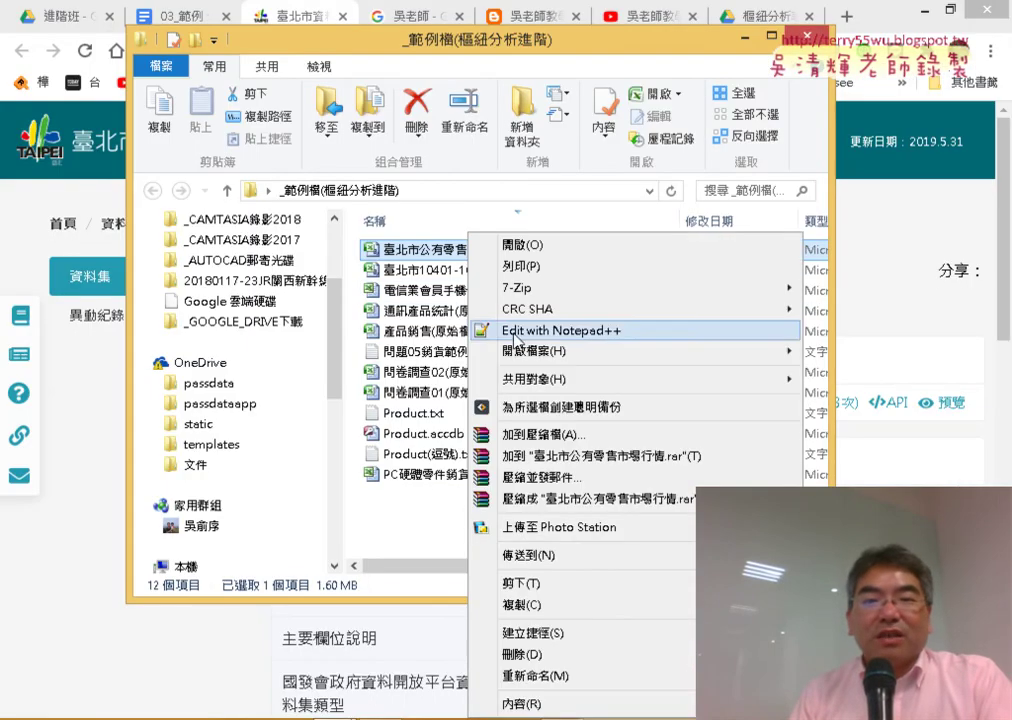
mouse_move(528, 358)
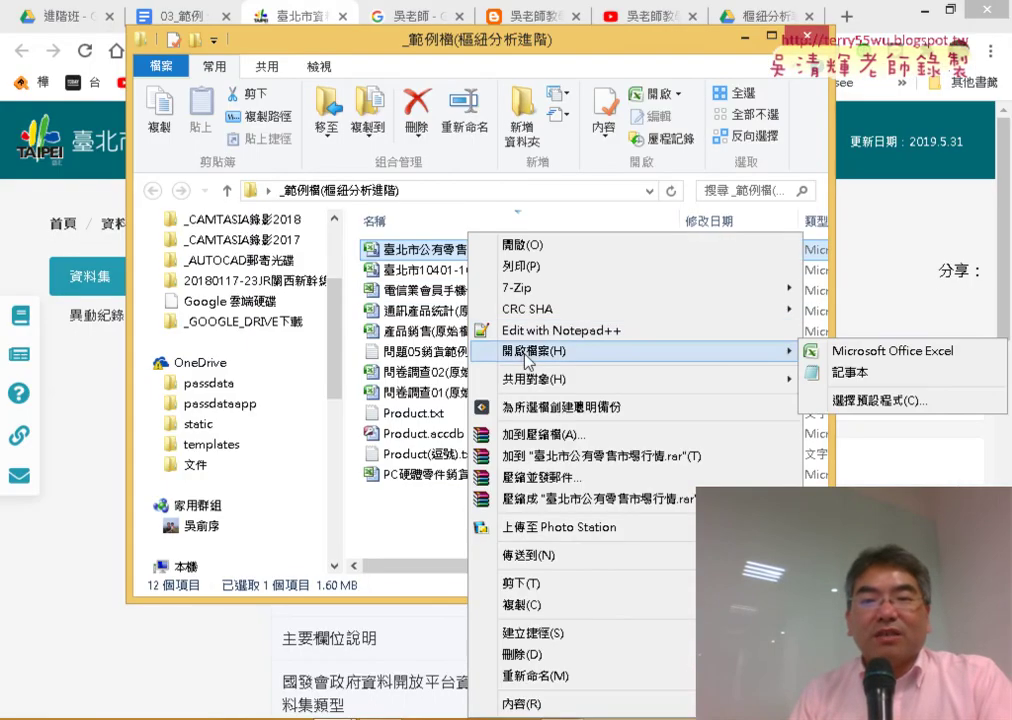
left_click(867, 379)
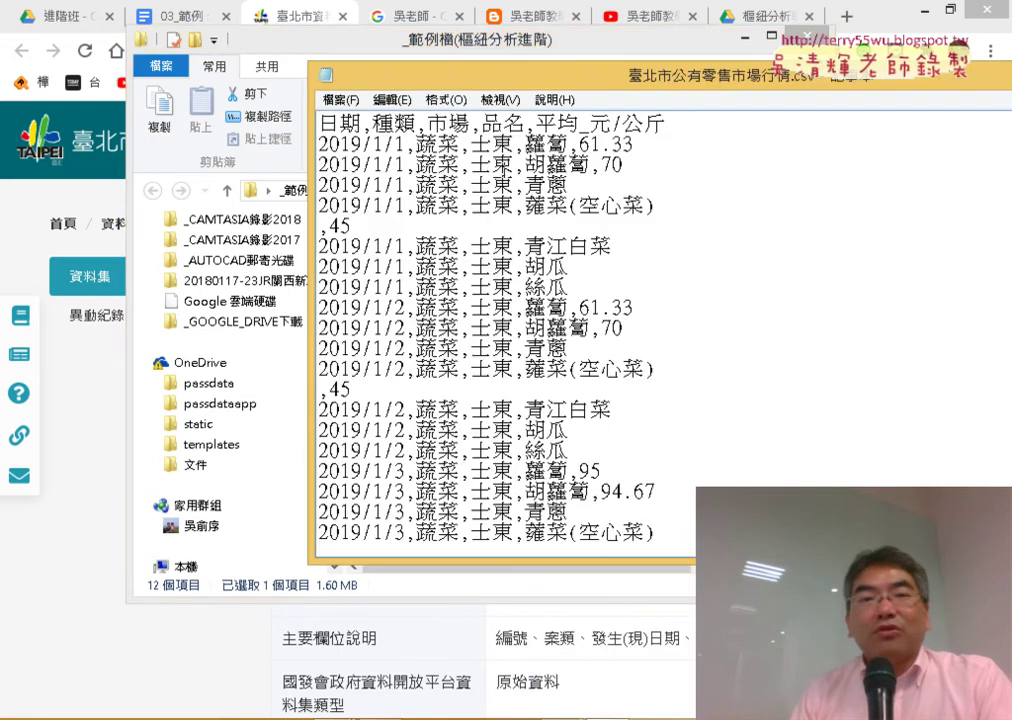
- Save the CSV over the original with ANSI encoding and close Notepad
left_click(343, 100)
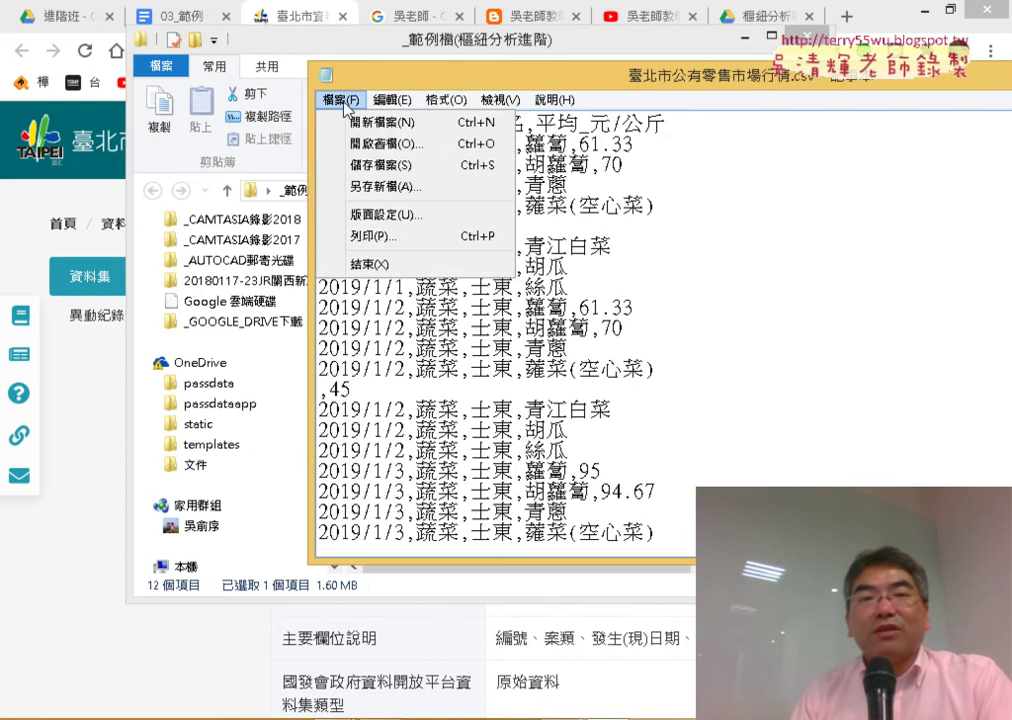
left_click(384, 188)
left_click(638, 552)
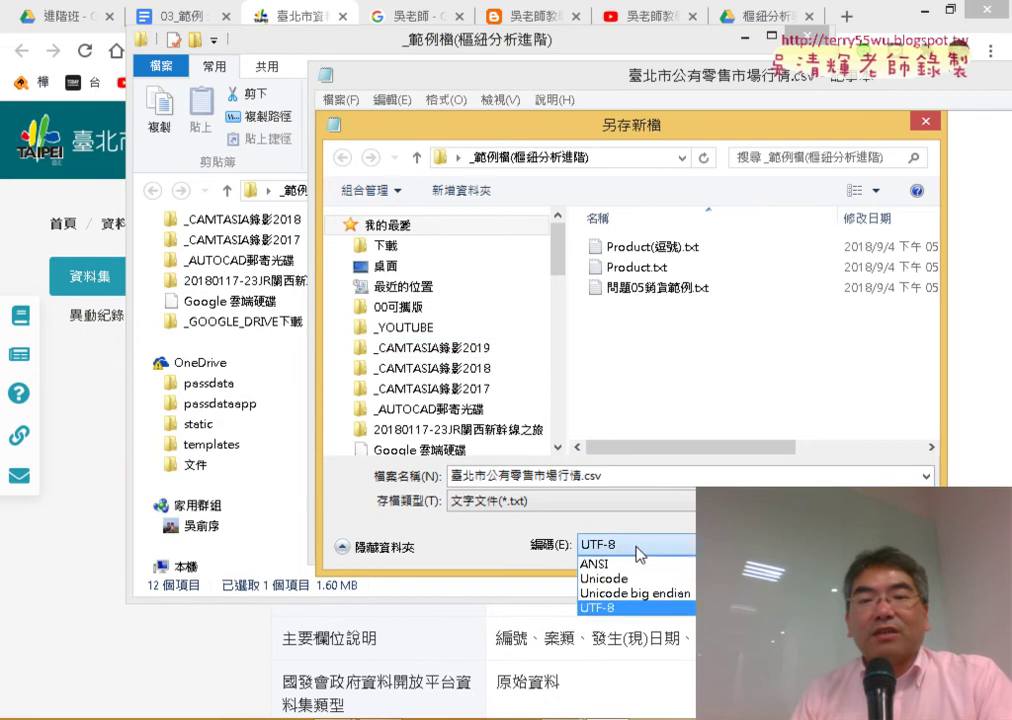
left_click(640, 565)
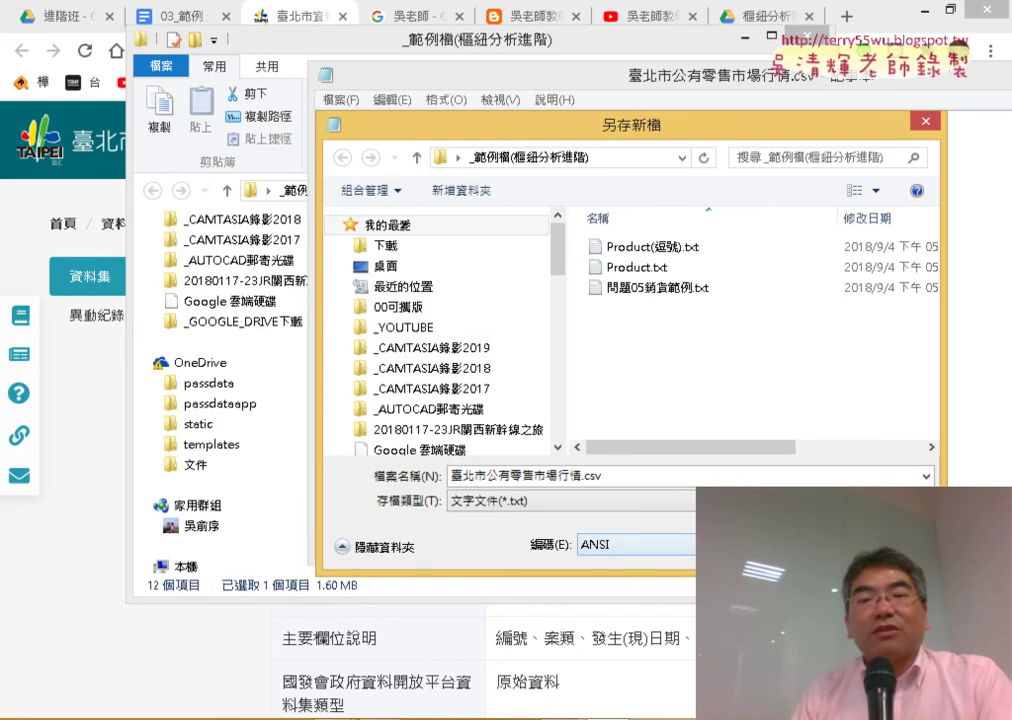
left_click(790, 545)
left_click(567, 370)
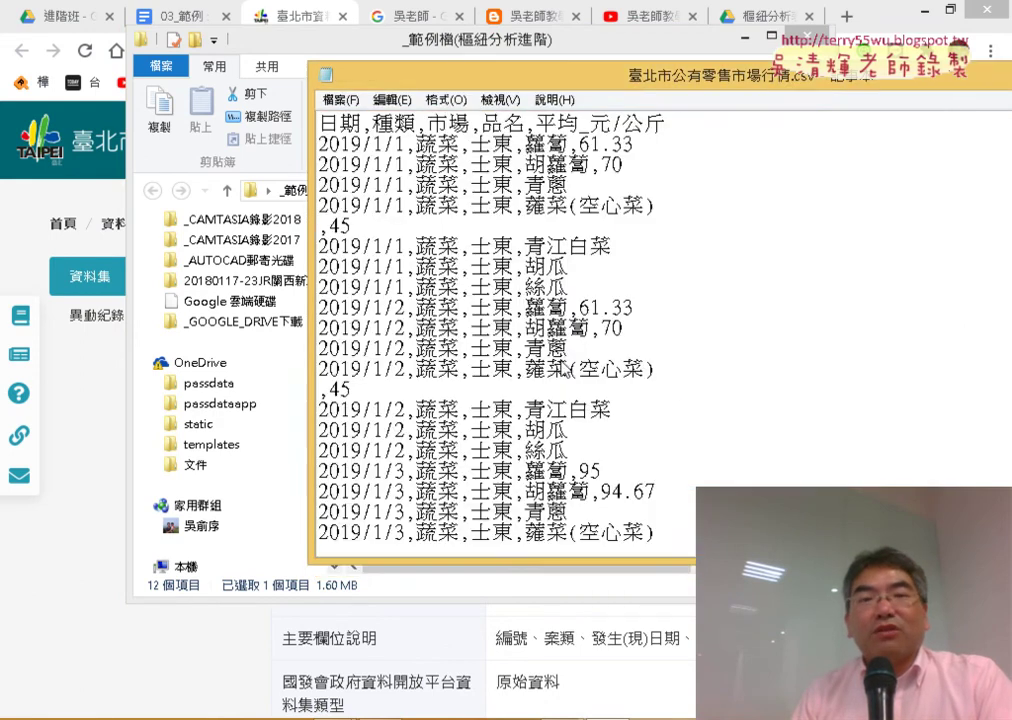
double_click(325, 78)
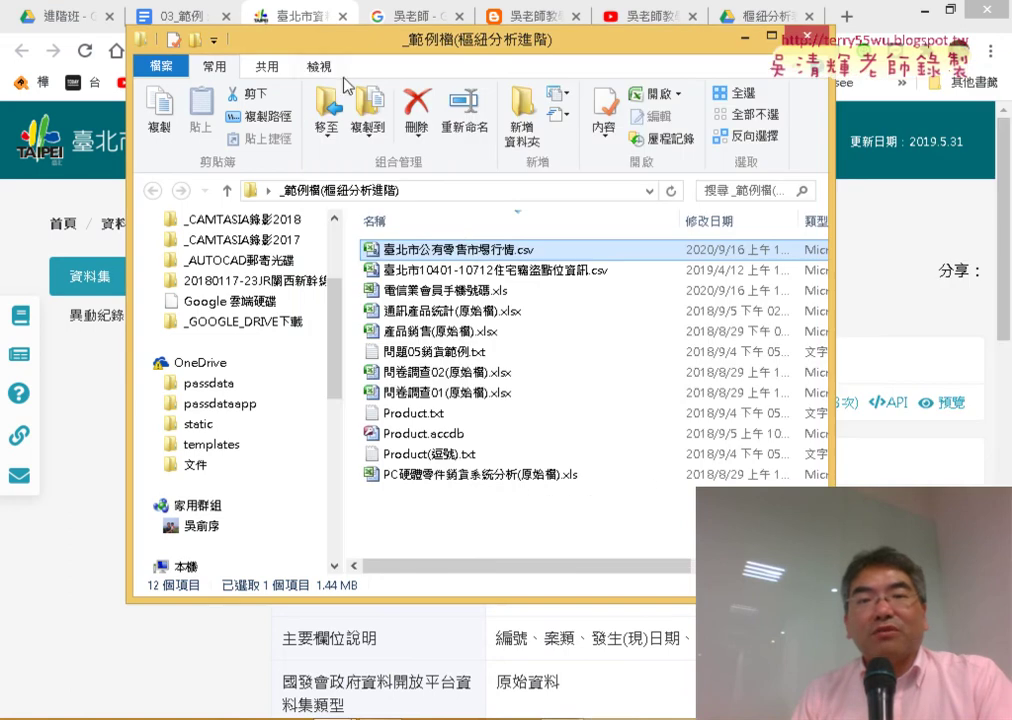
double_click(470, 255)
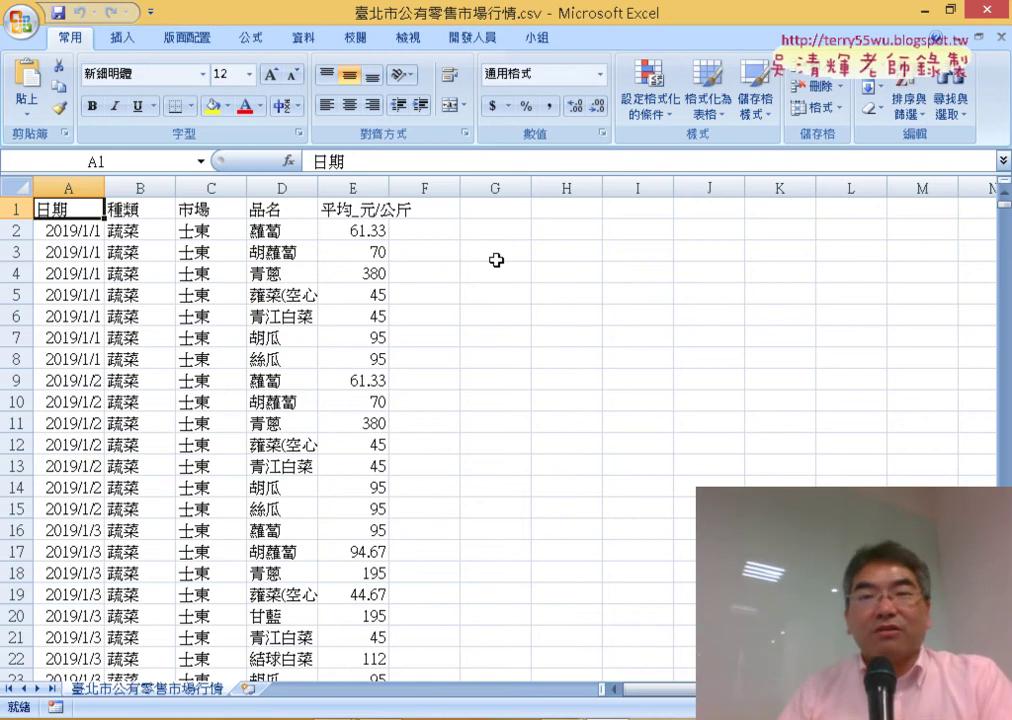
left_click(984, 12)
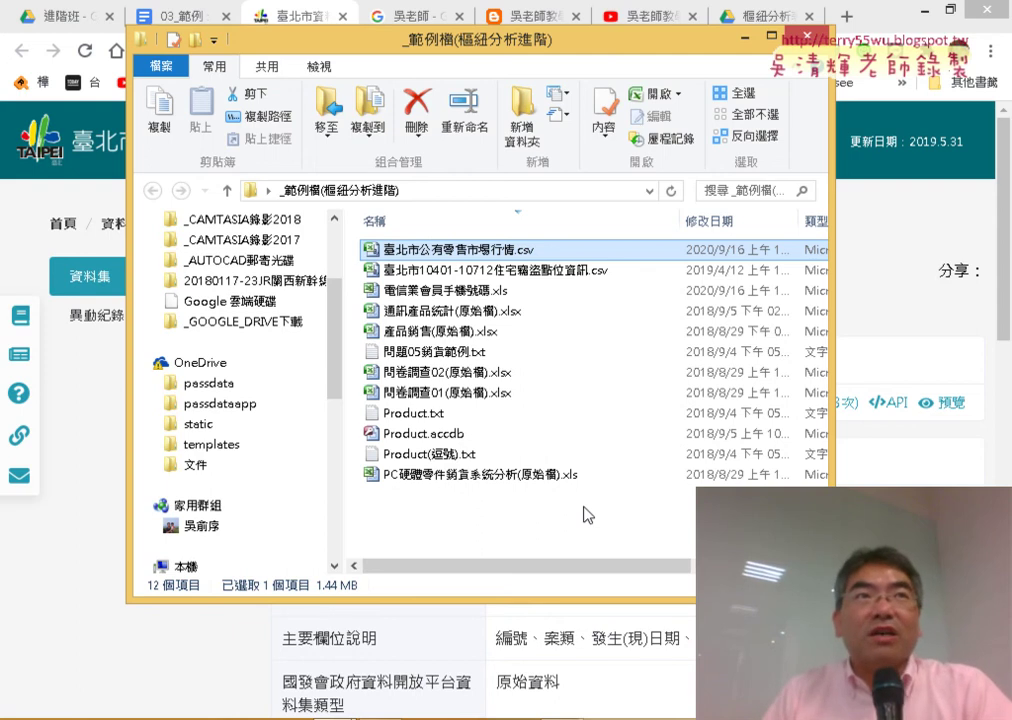
double_click(550, 276)
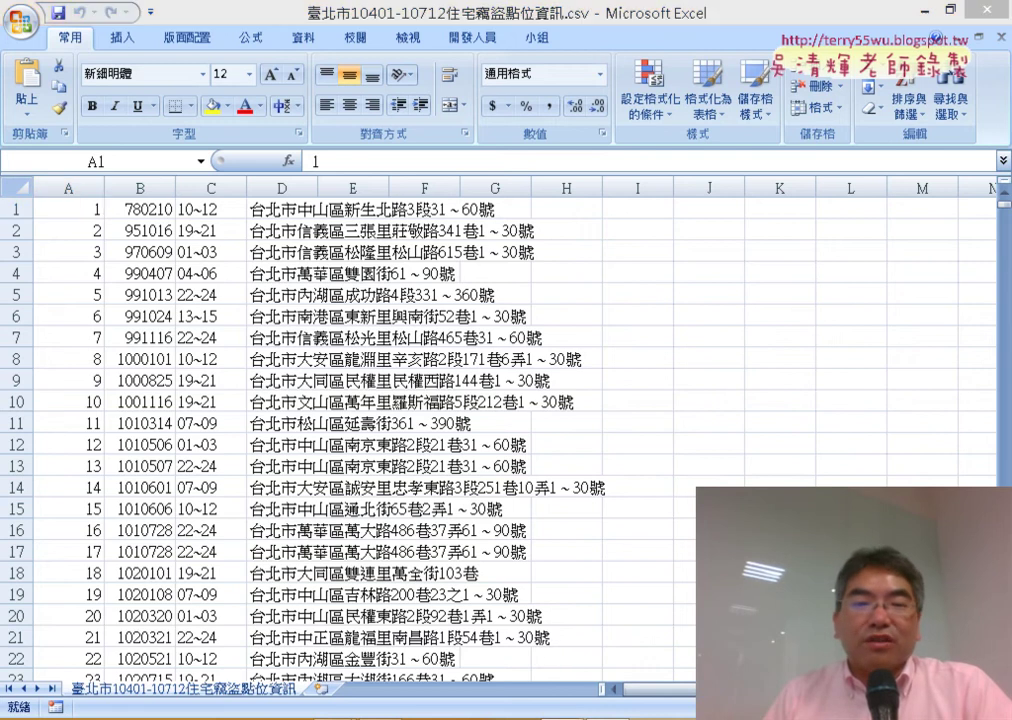
key("alt+Tab")
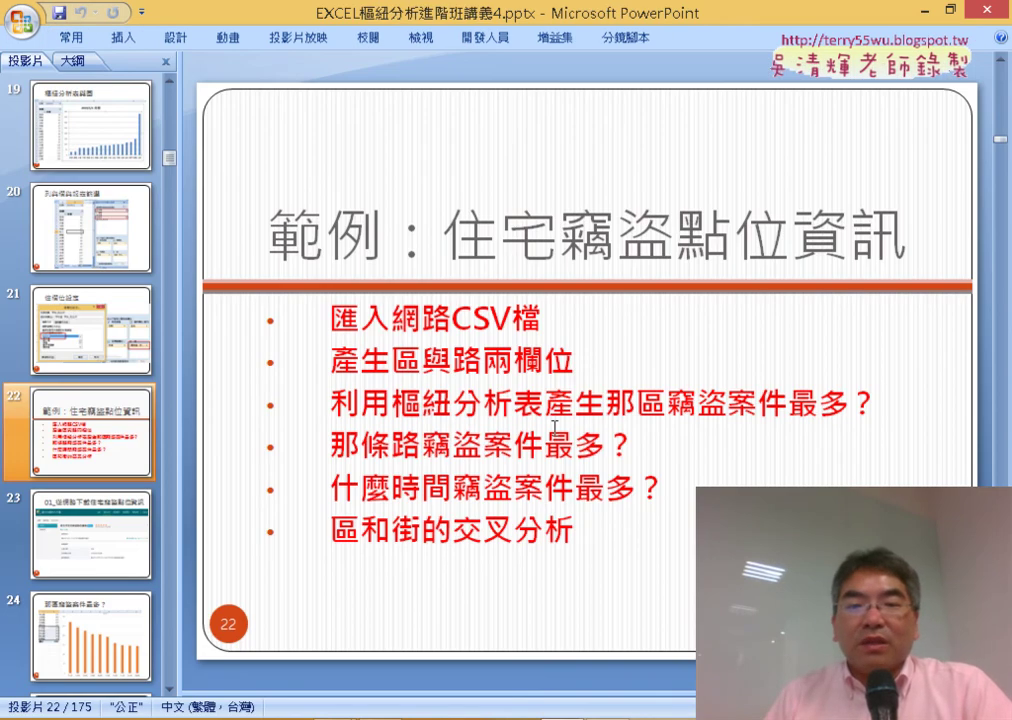
- Highlight CSV on slide 22, 竊盜 on the dataset page, and the district/road bullet, then return to Excel
left_click_drag(452, 320, 545, 333)
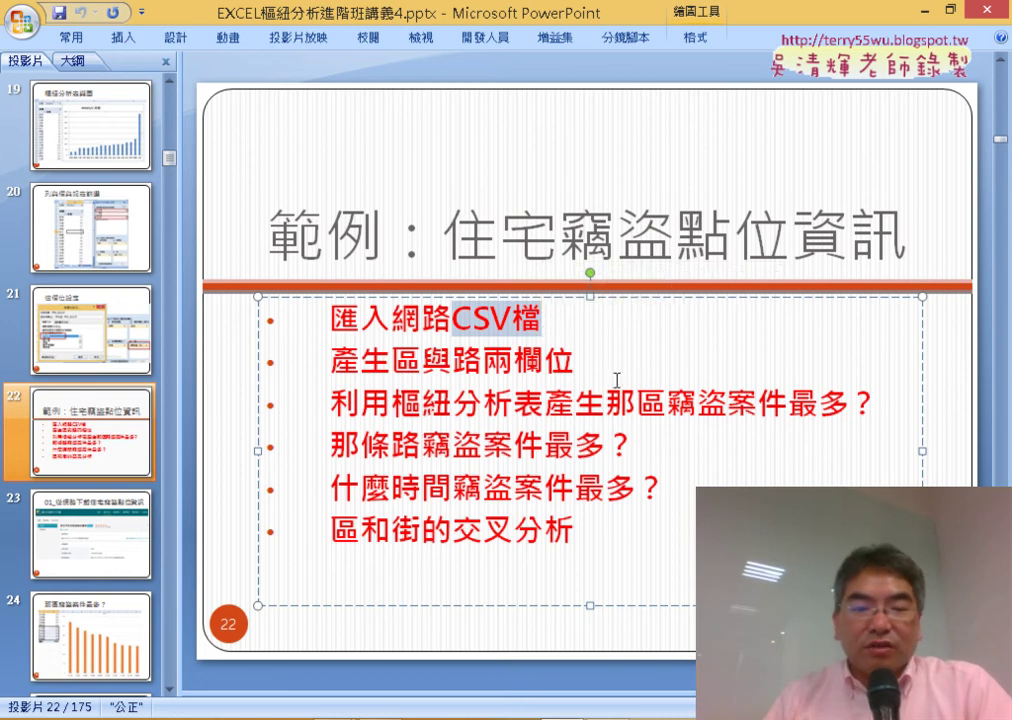
key("alt+Tab")
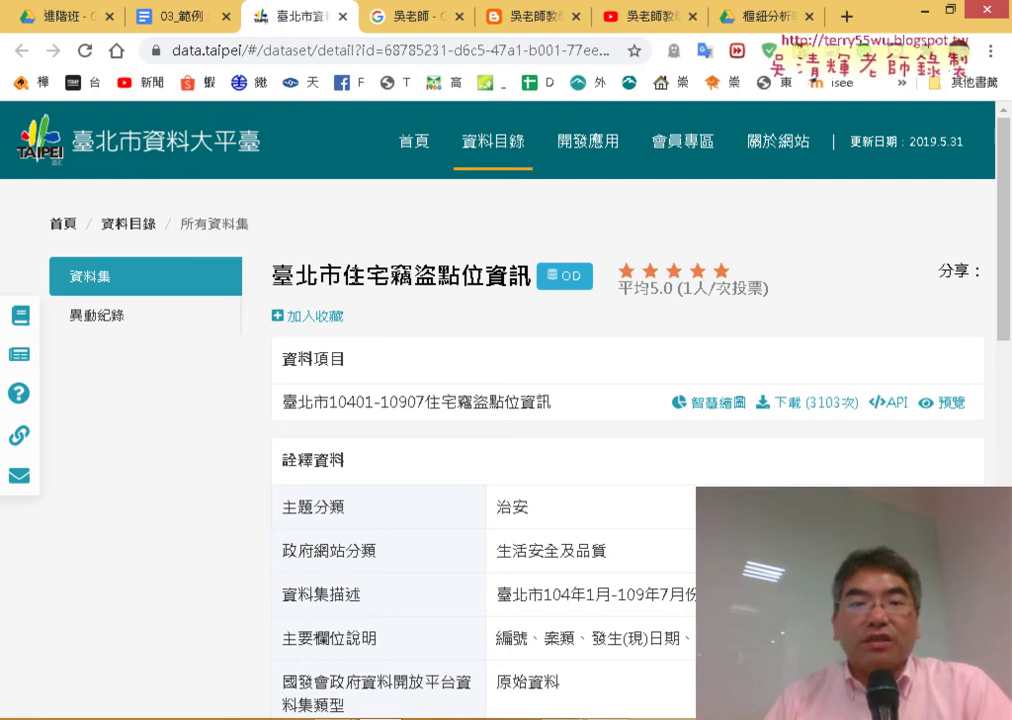
double_click(438, 282)
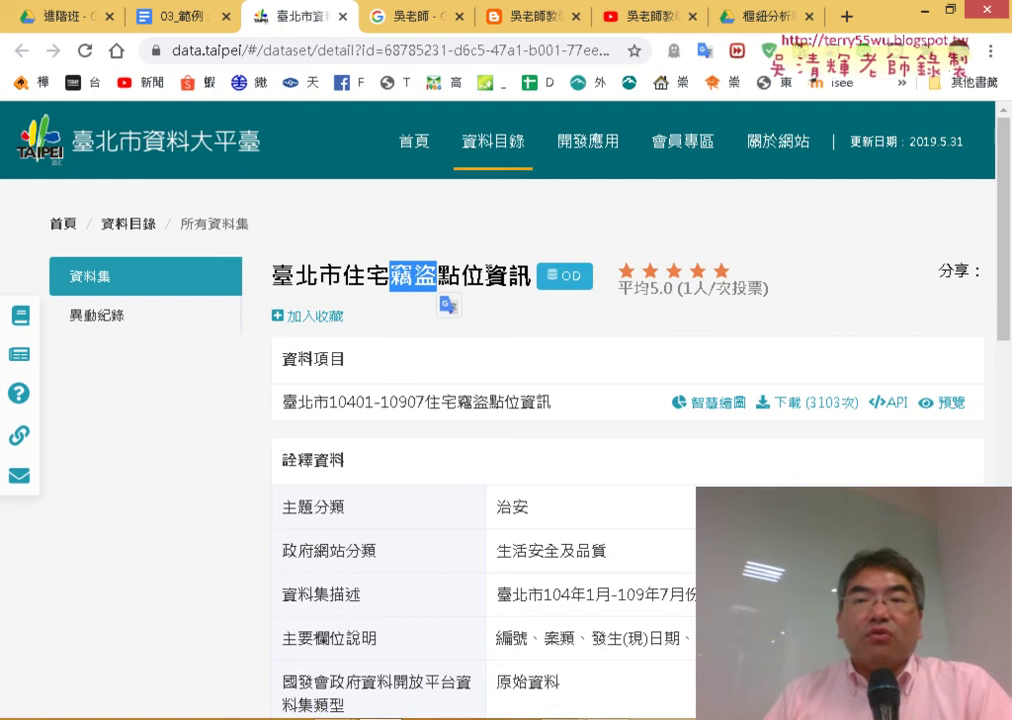
key("alt+Tab")
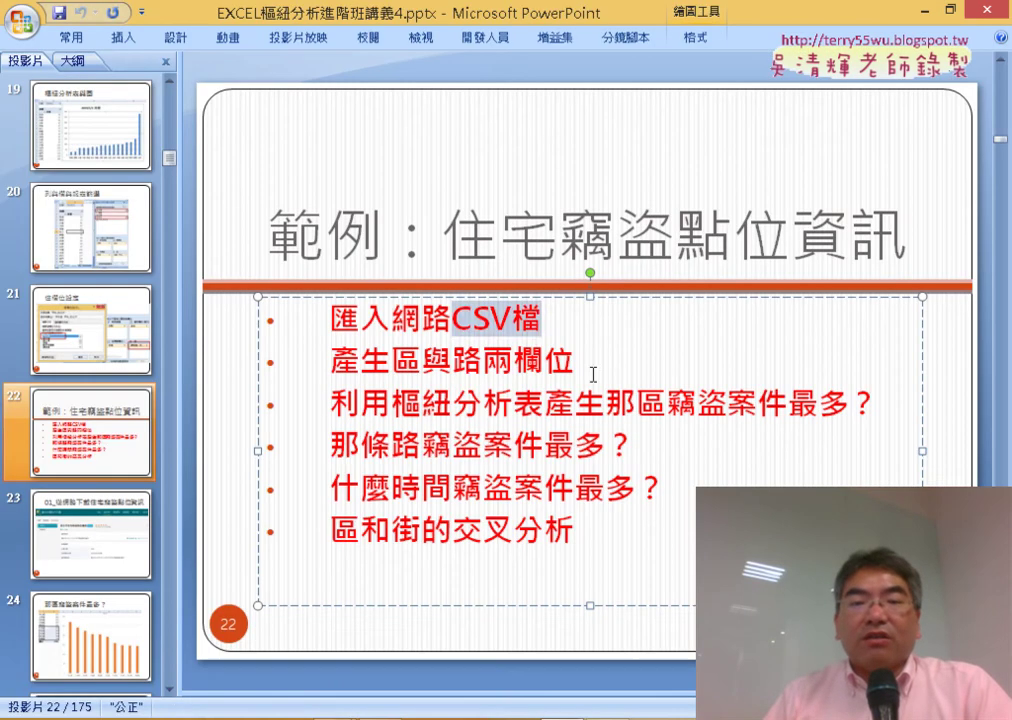
left_click(594, 366)
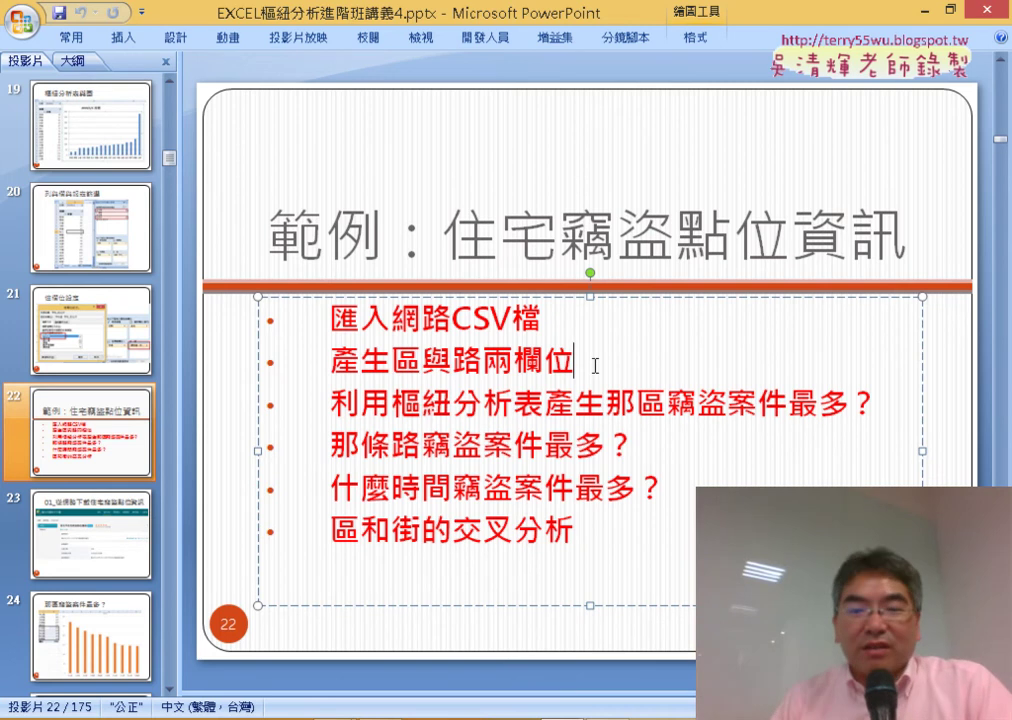
key("alt+Tab")
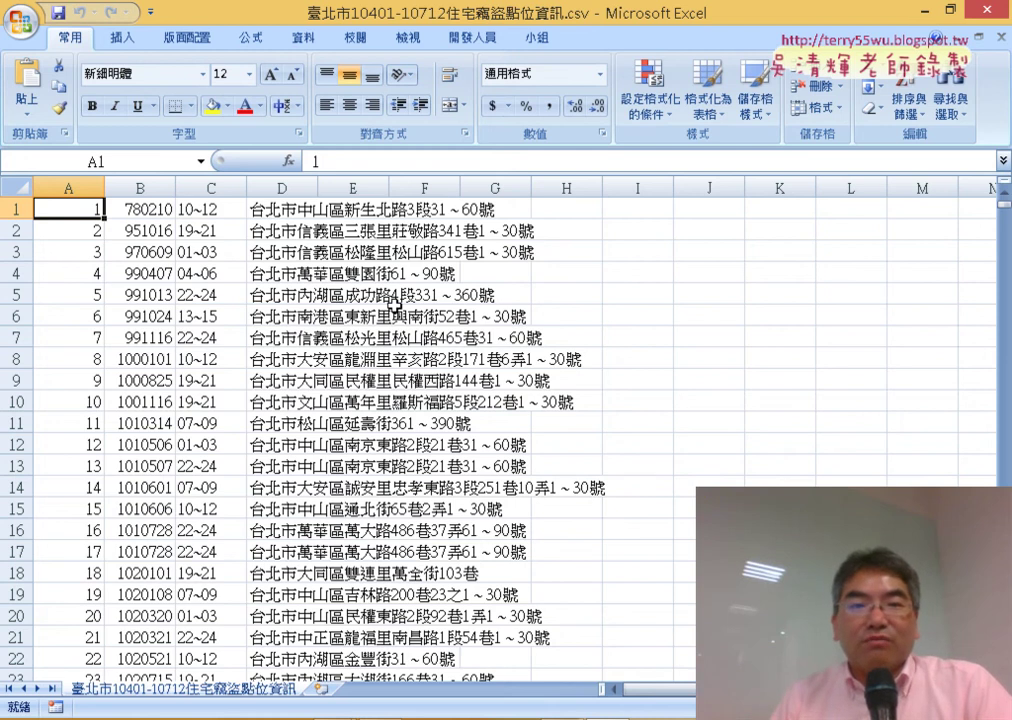
- Insert an empty row above the theft data
left_click(12, 208)
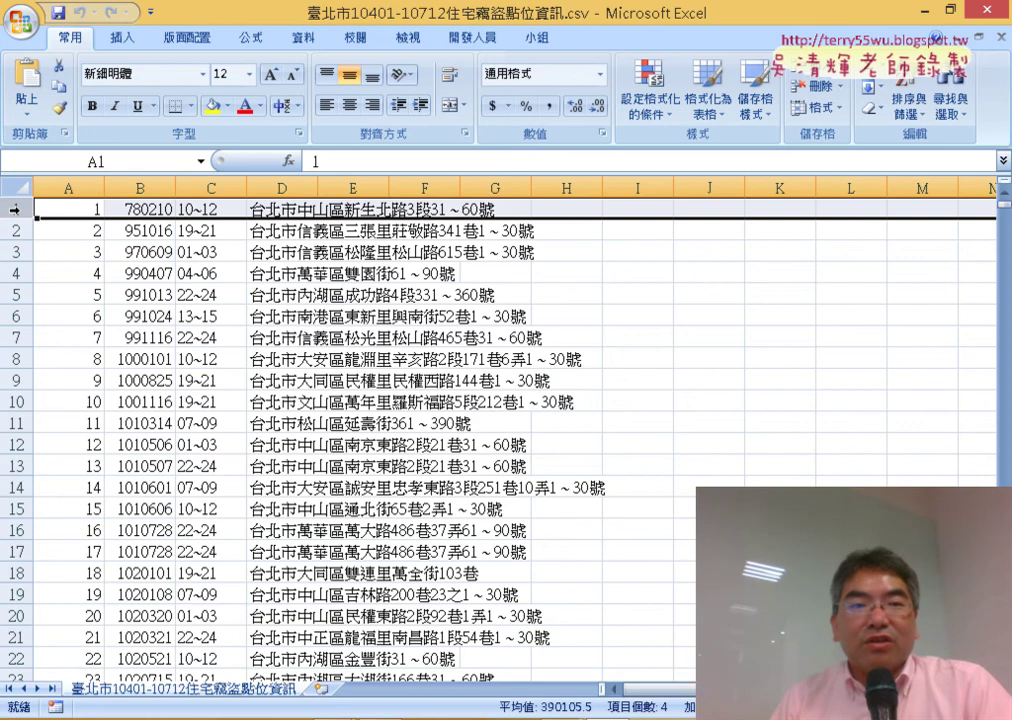
right_click(83, 205)
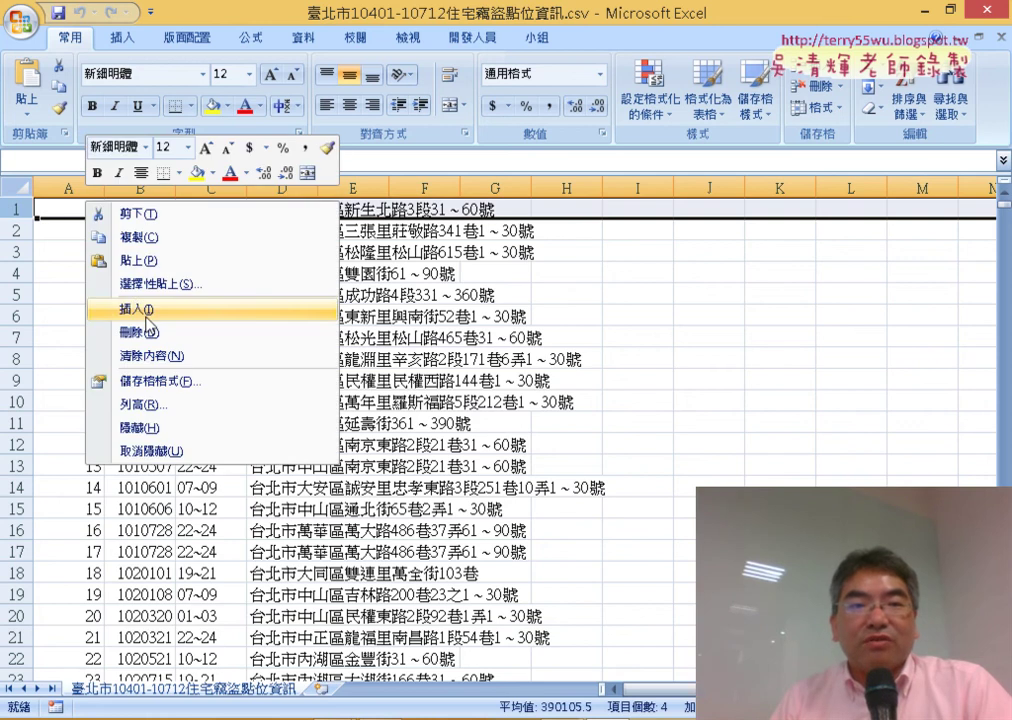
left_click(146, 320)
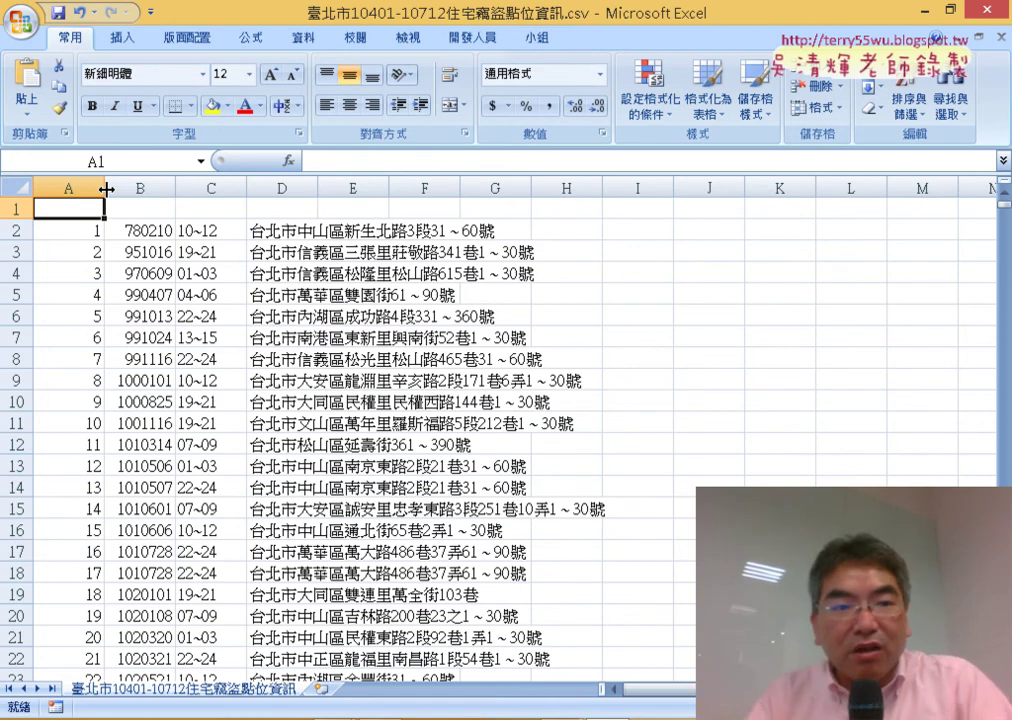
- Enter the headers 編號 in A1 and 日期 in B1
type("ㄅㄧ")
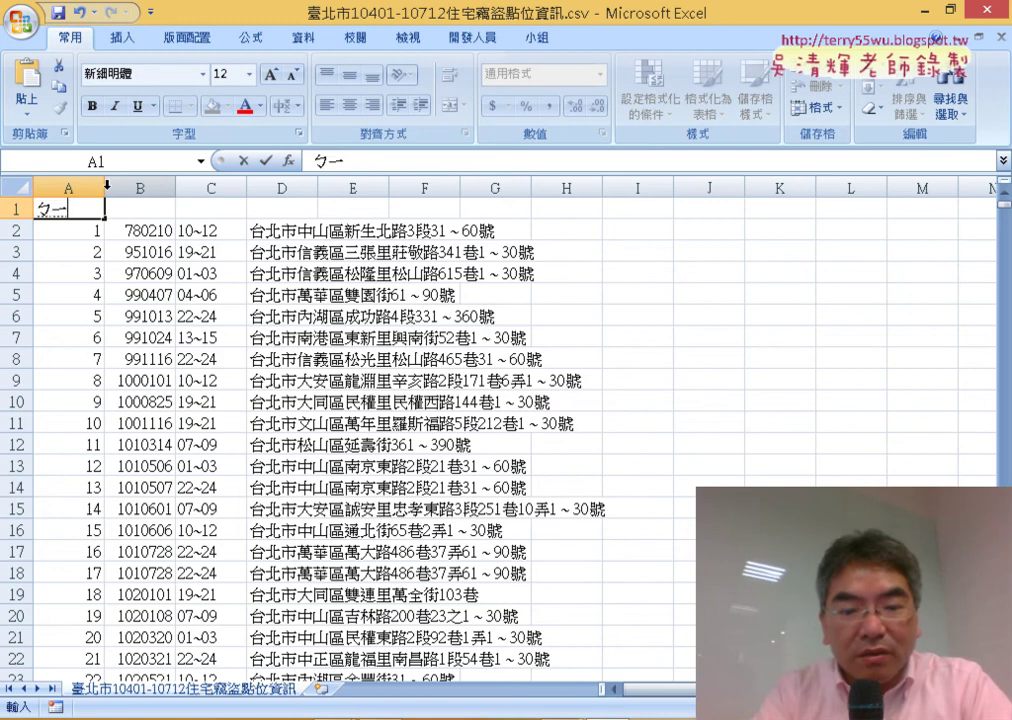
type("ㄢ ㄏㄠˋ")
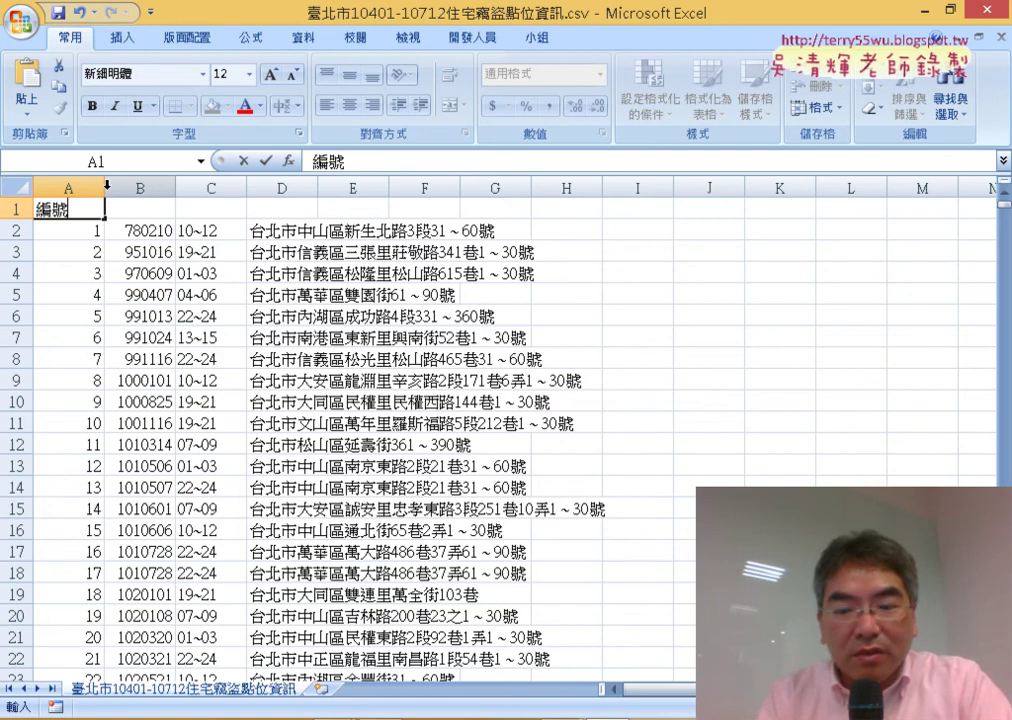
key("Tab")
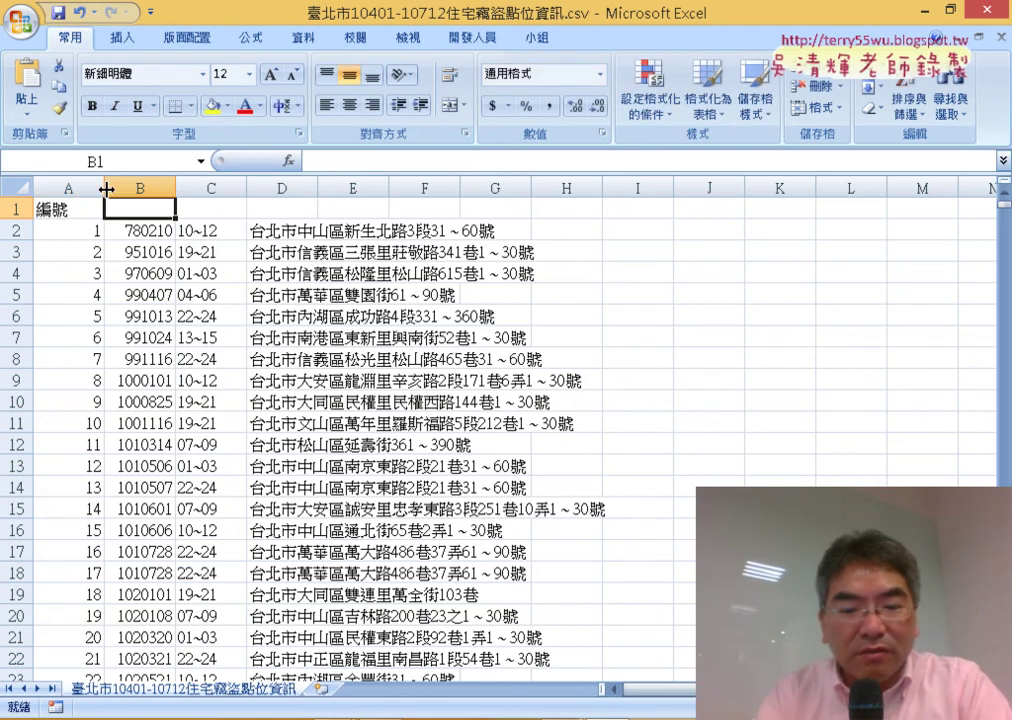
type("ㄖˋㄑㄧˊ")
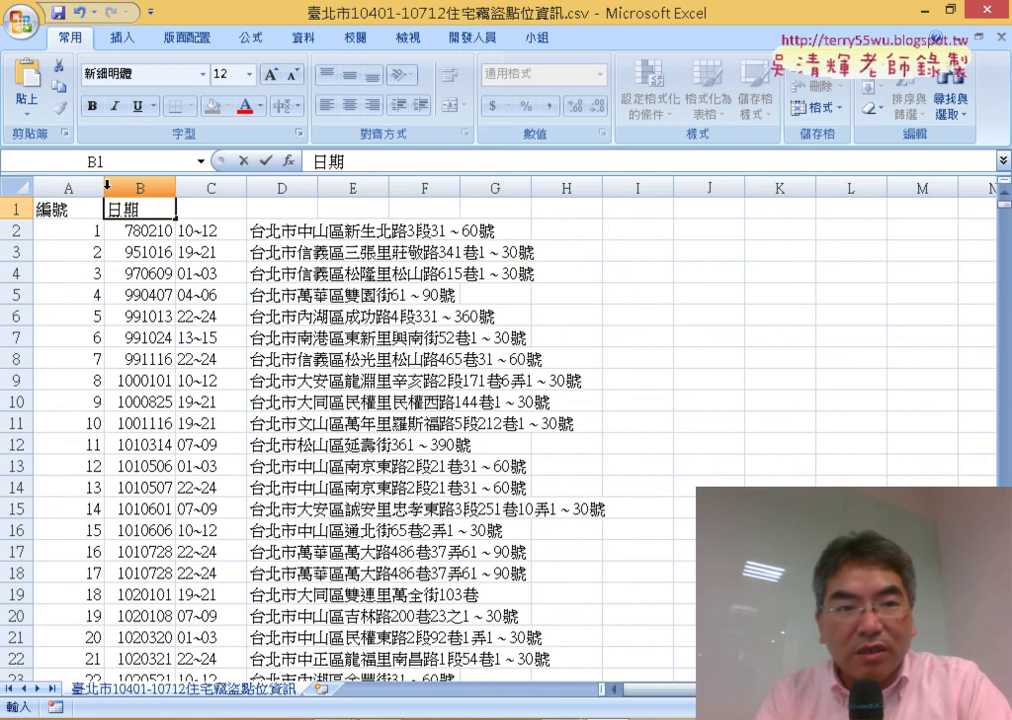
key("Page_Down")
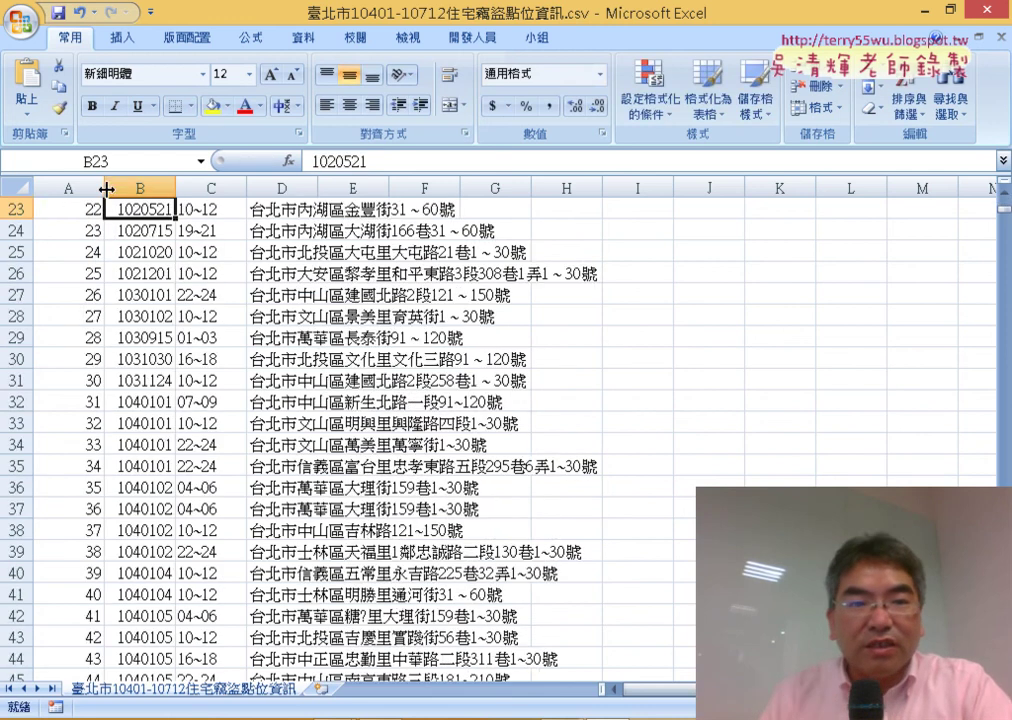
scroll(188, 244, "up", 4)
scroll(241, 237, "up", 1)
scroll(241, 237, "up", 3)
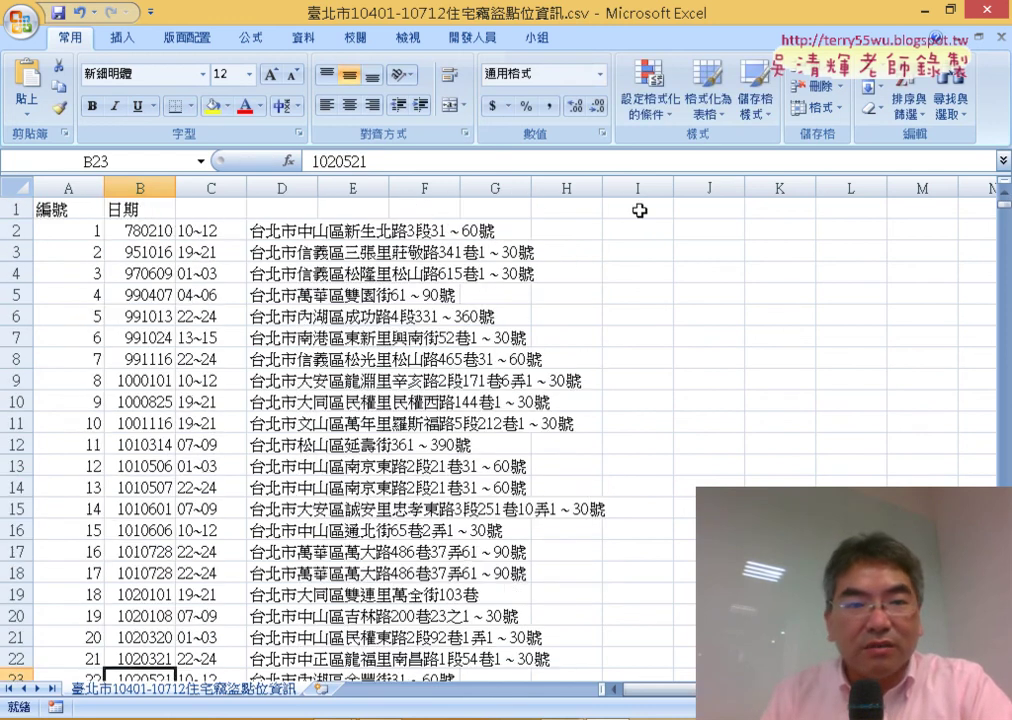
- Enter the headers 時間 in C1 and 地址 in D1
left_click(236, 201)
type("ㄑㄧ")
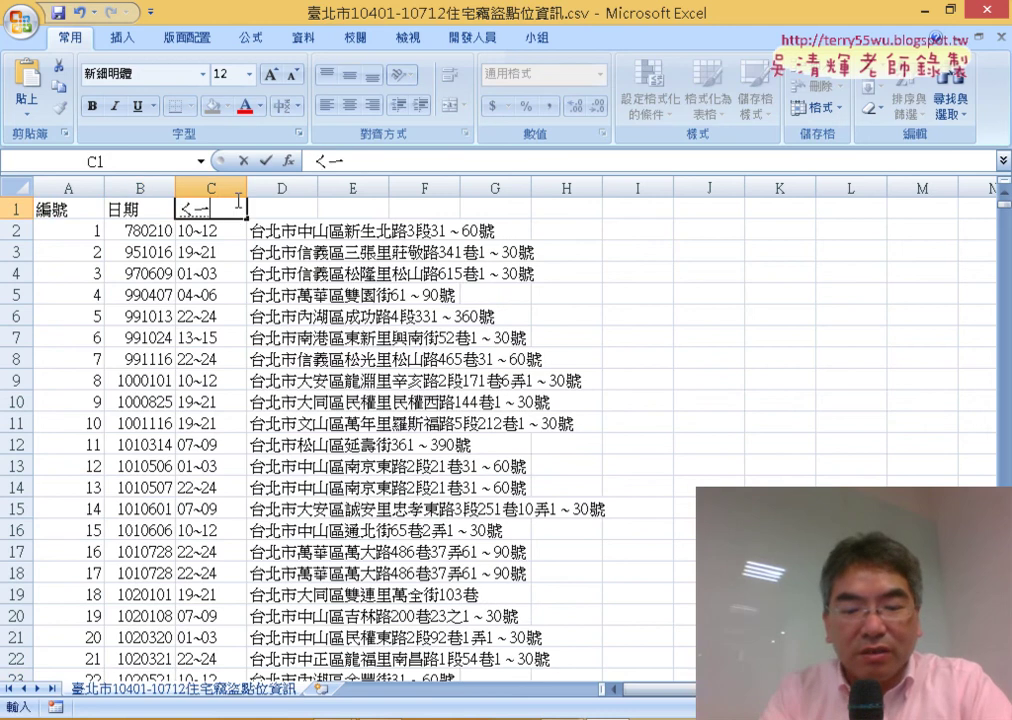
type("ˊ")
type("ㄐㄧㄢ")
key("space")
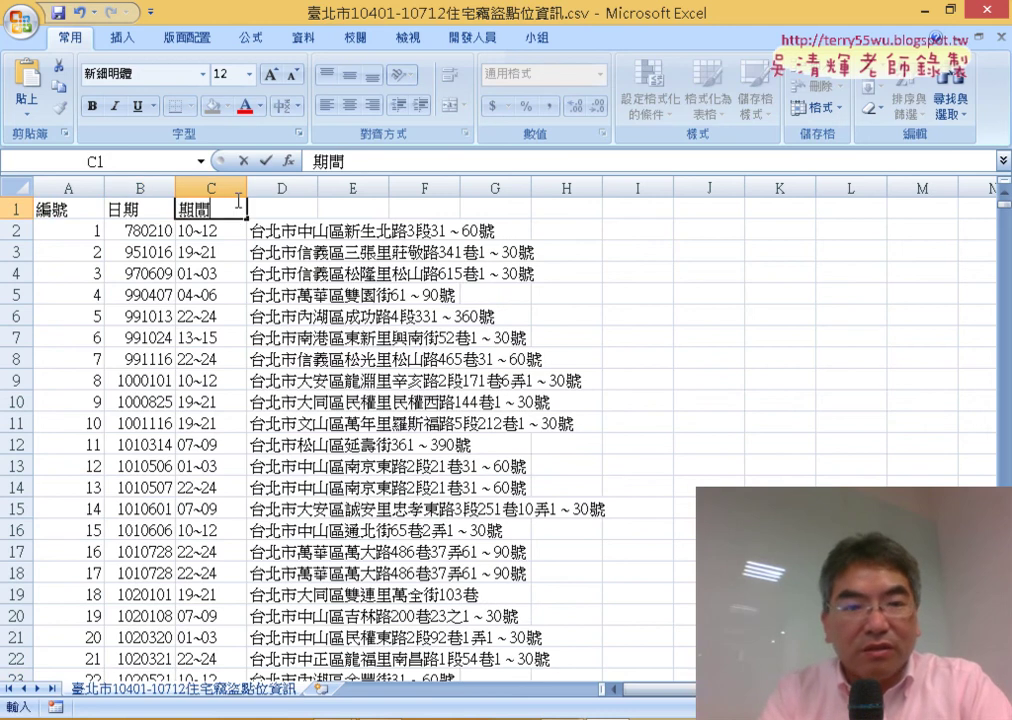
key("Escape")
type("ˊ")
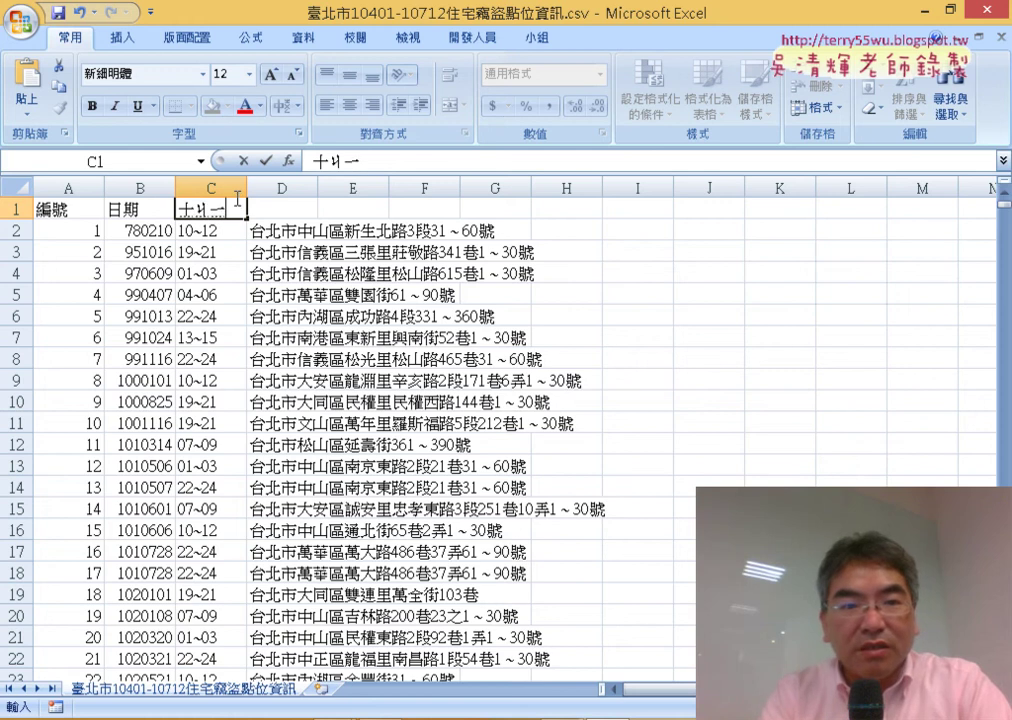
type("ㄐㄧㄢ")
key("space")
key("Tab")
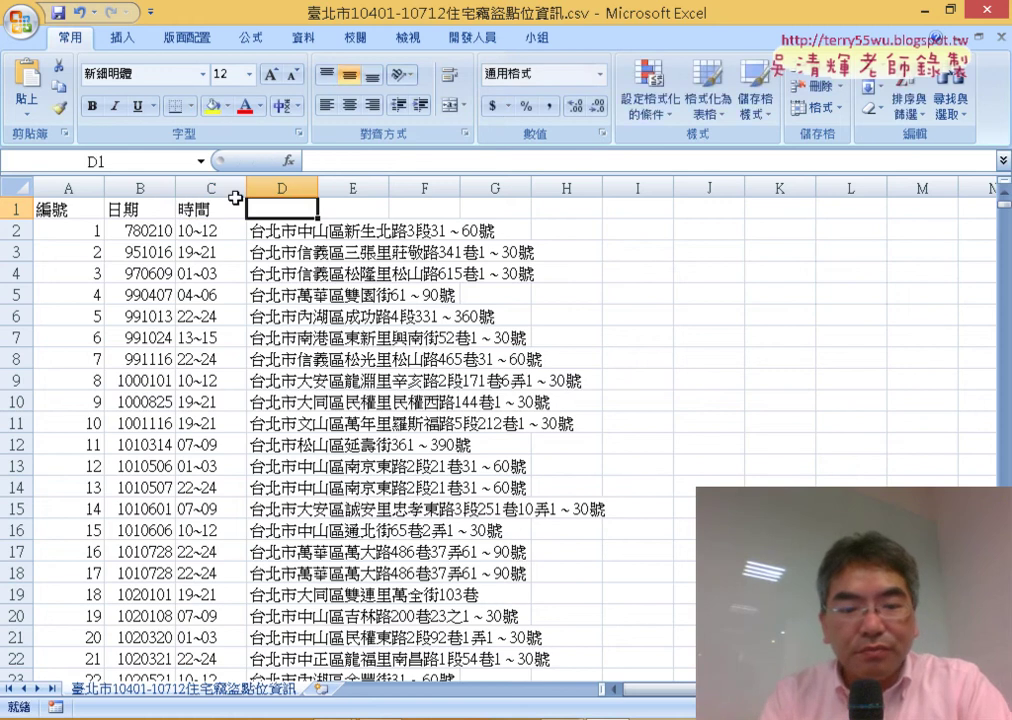
type("地址")
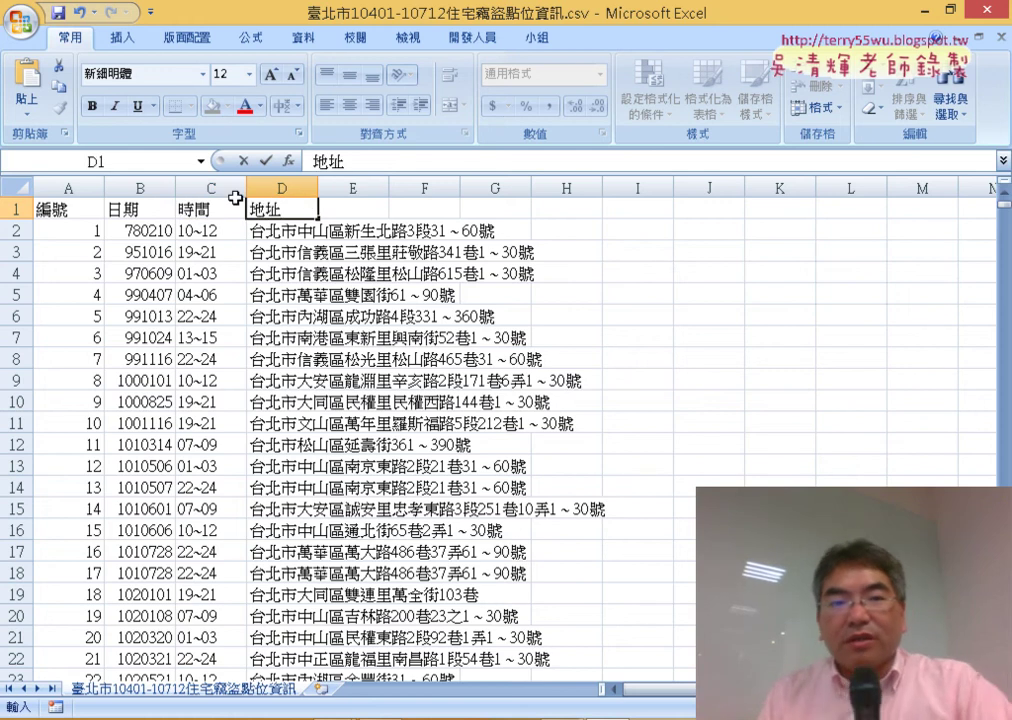
left_click(217, 188)
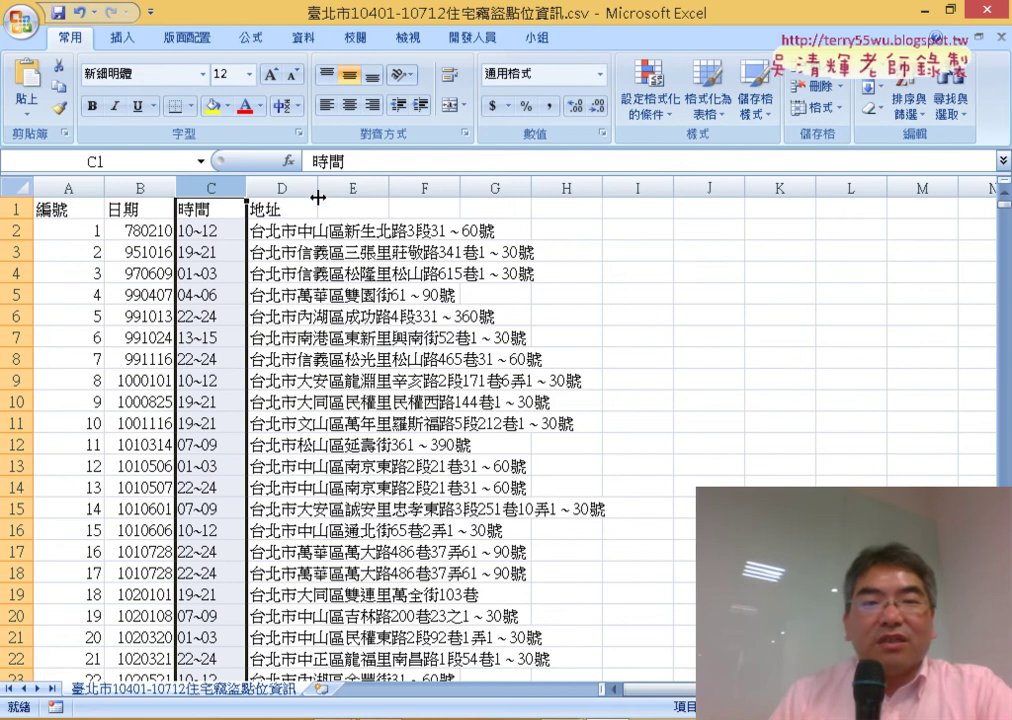
- Autofit column D to the width of its longest address
left_click(318, 196)
double_click(318, 187)
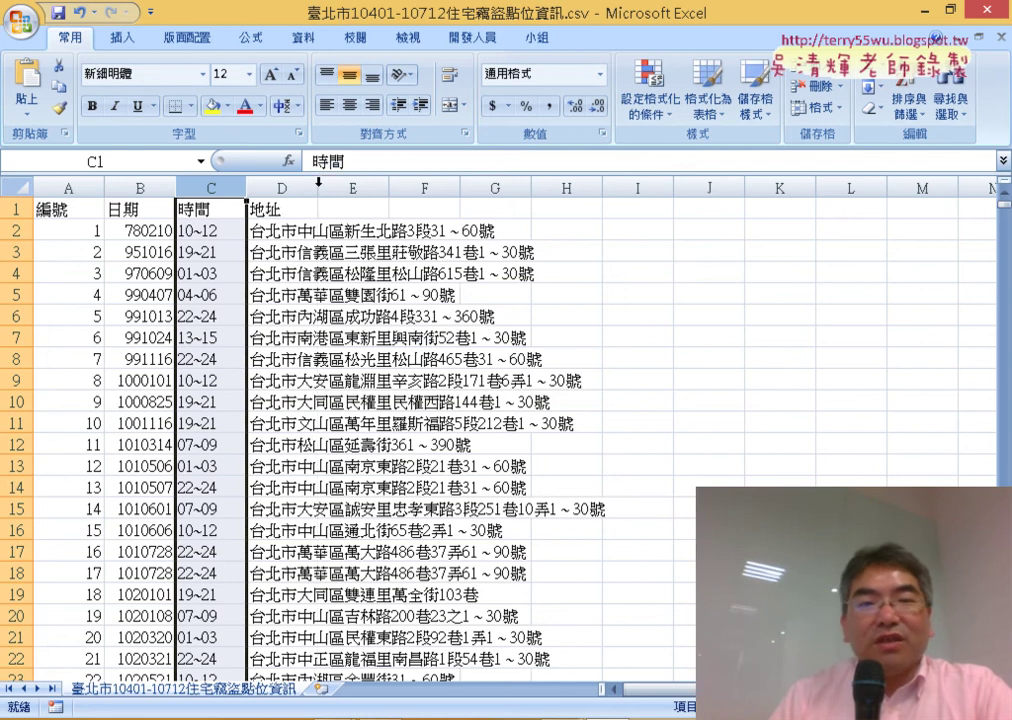
left_click(381, 236)
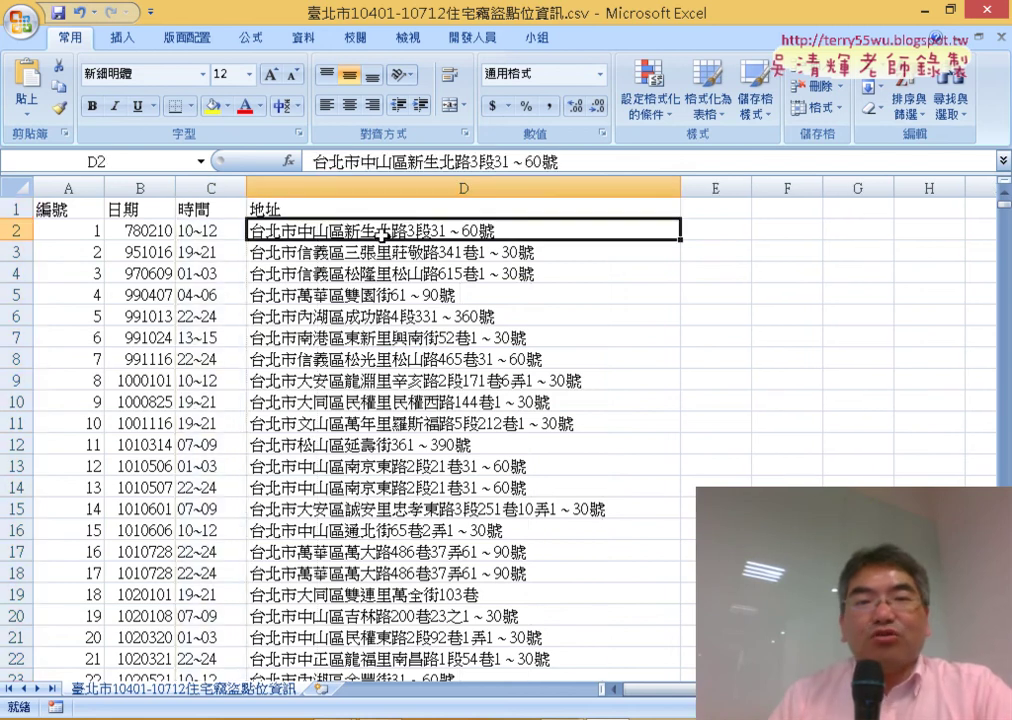
- Insert a blank column D in front of the addresses and select its header cell
left_click(347, 180)
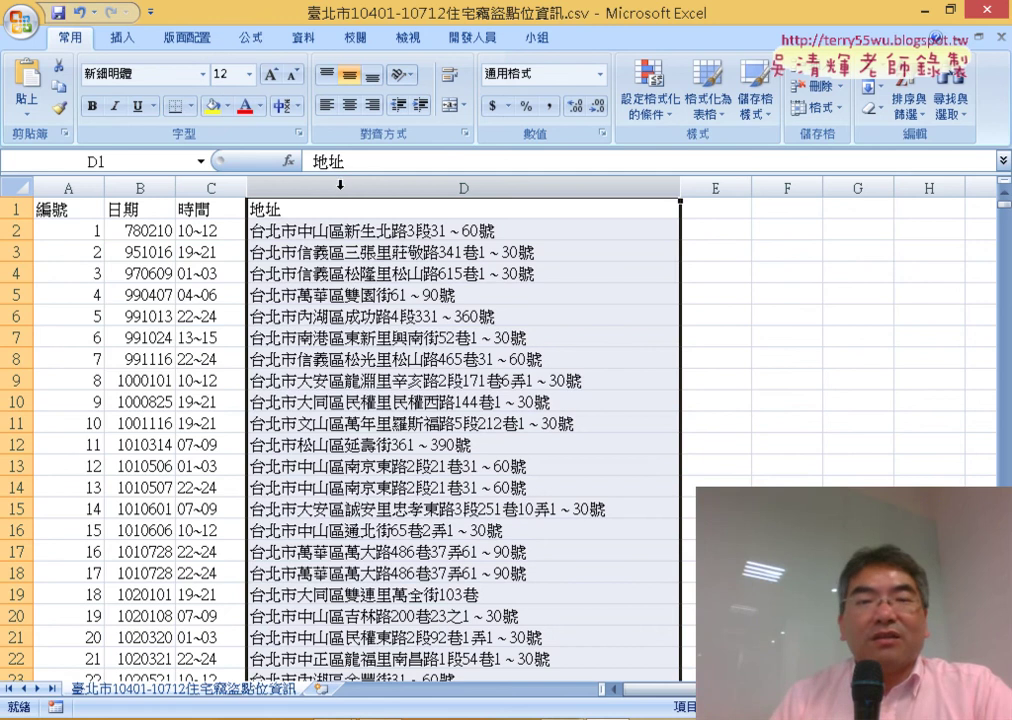
right_click(341, 186)
left_click(352, 203)
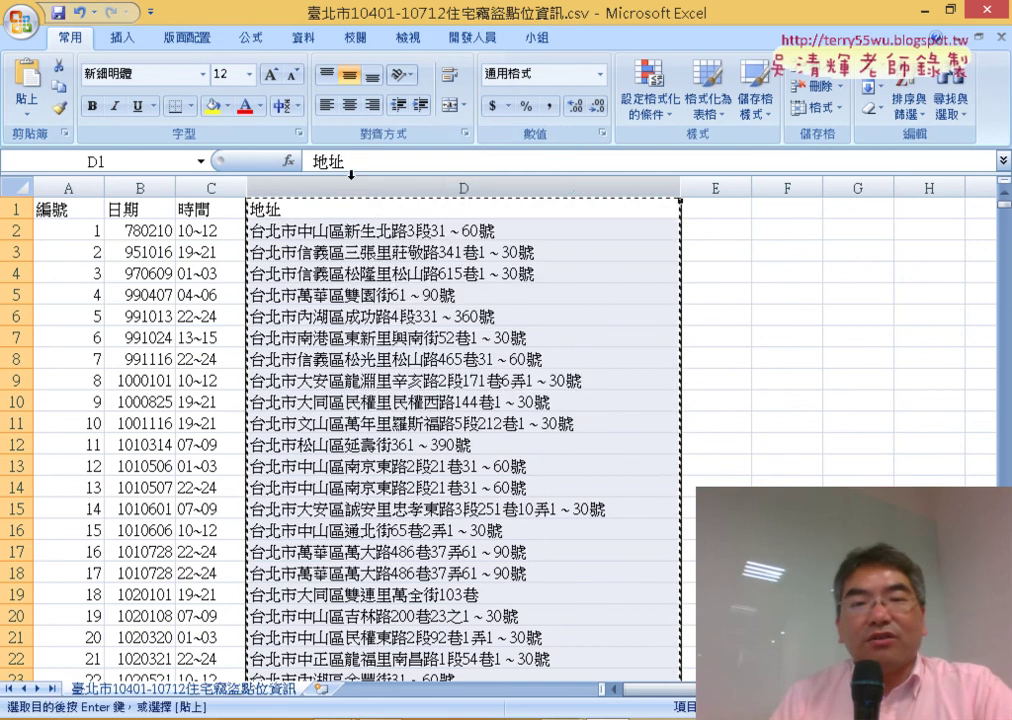
right_click(351, 180)
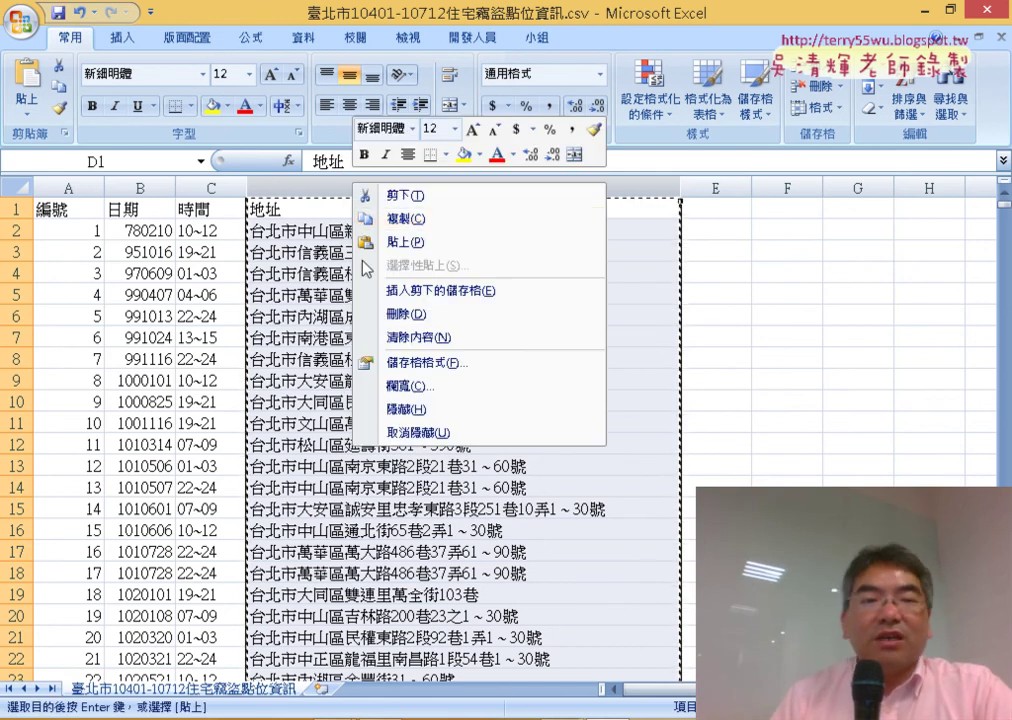
key("Escape")
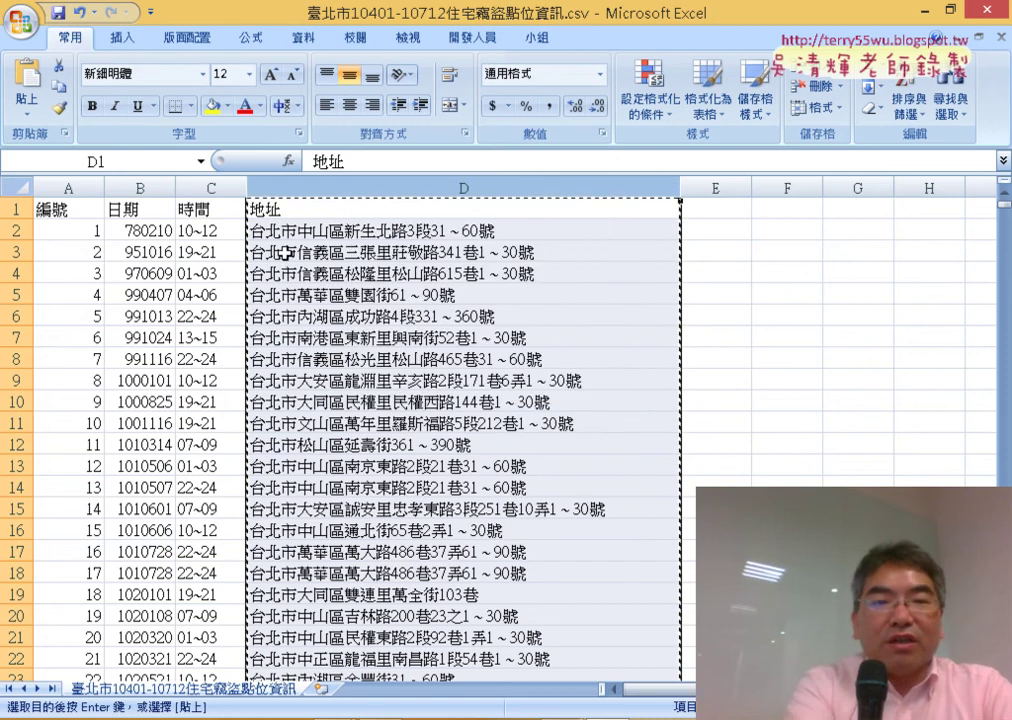
key("Escape")
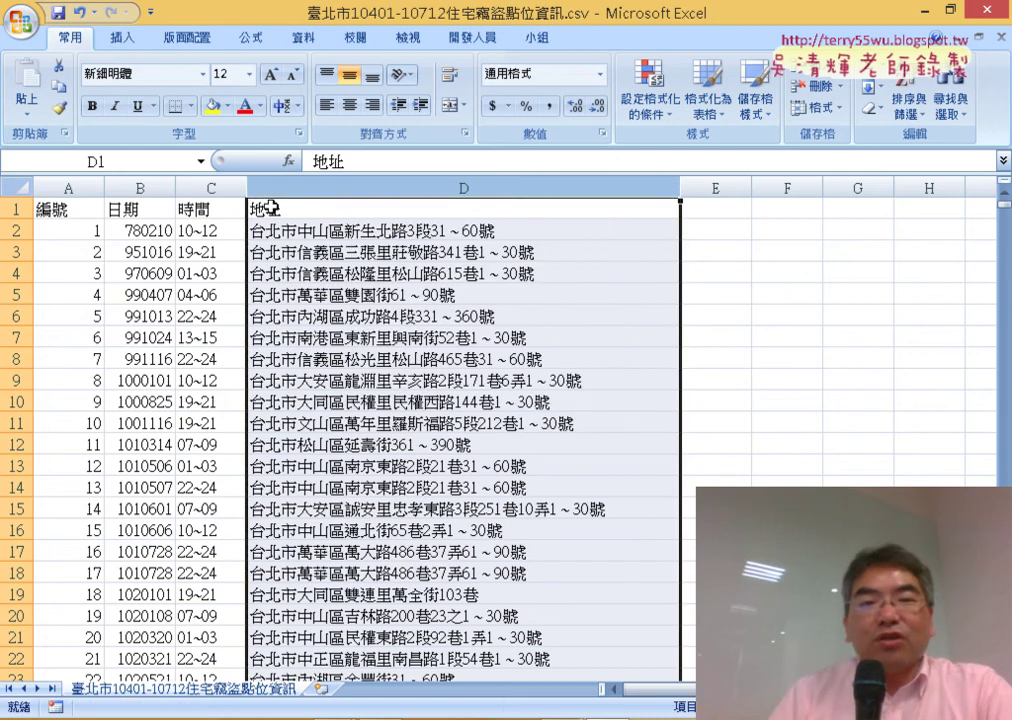
left_click(335, 183)
right_click(335, 183)
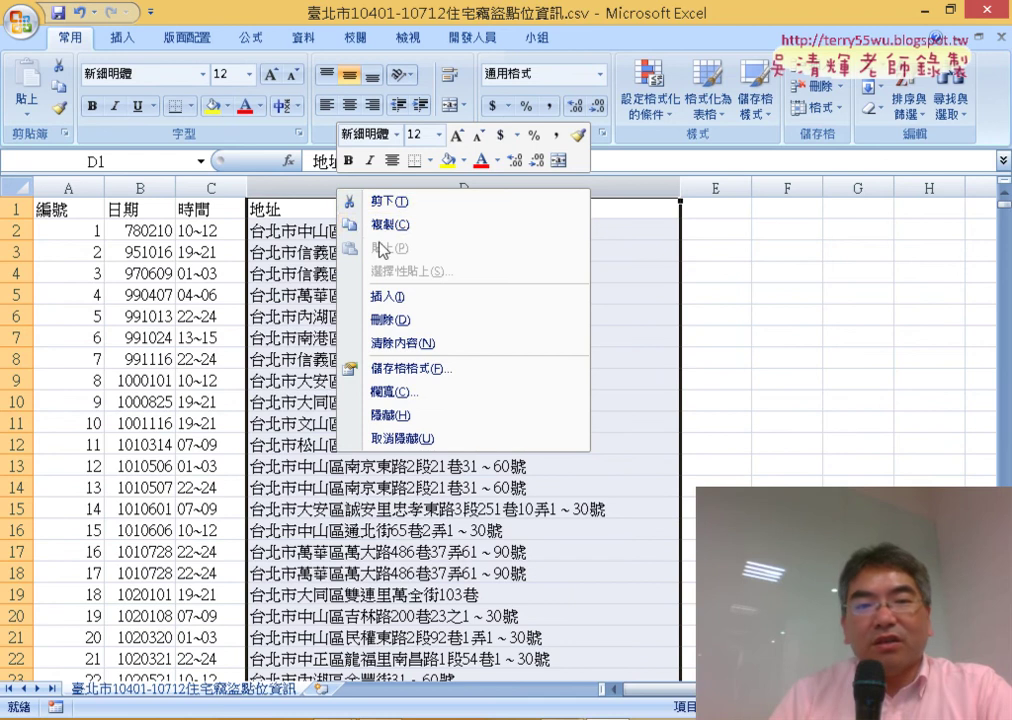
left_click(370, 296)
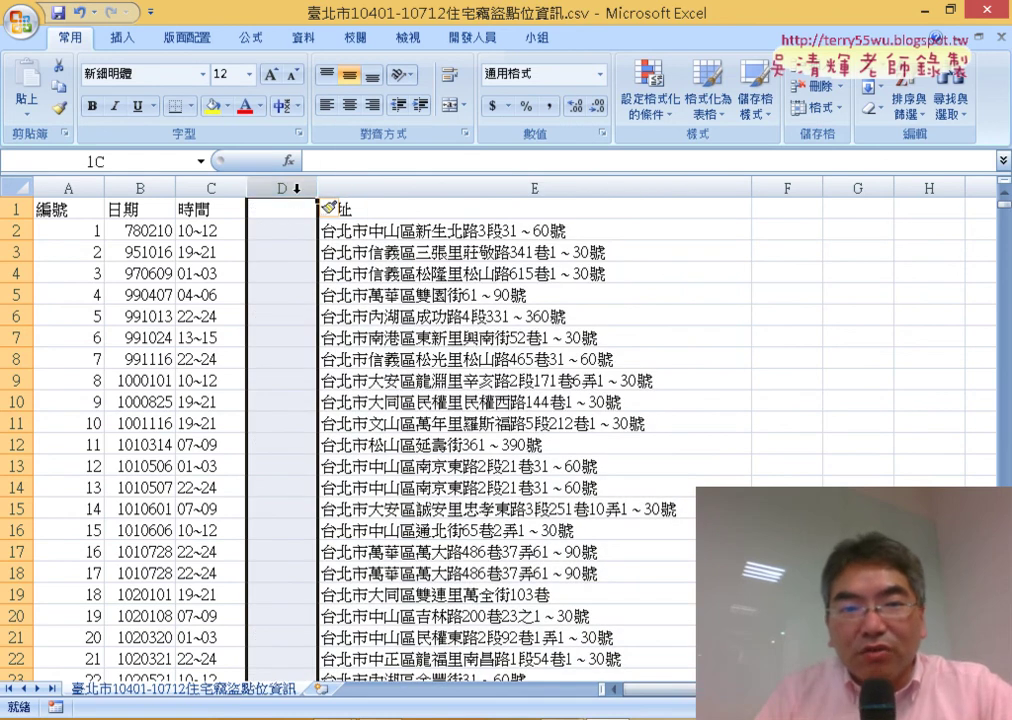
left_click(294, 210)
type("<")
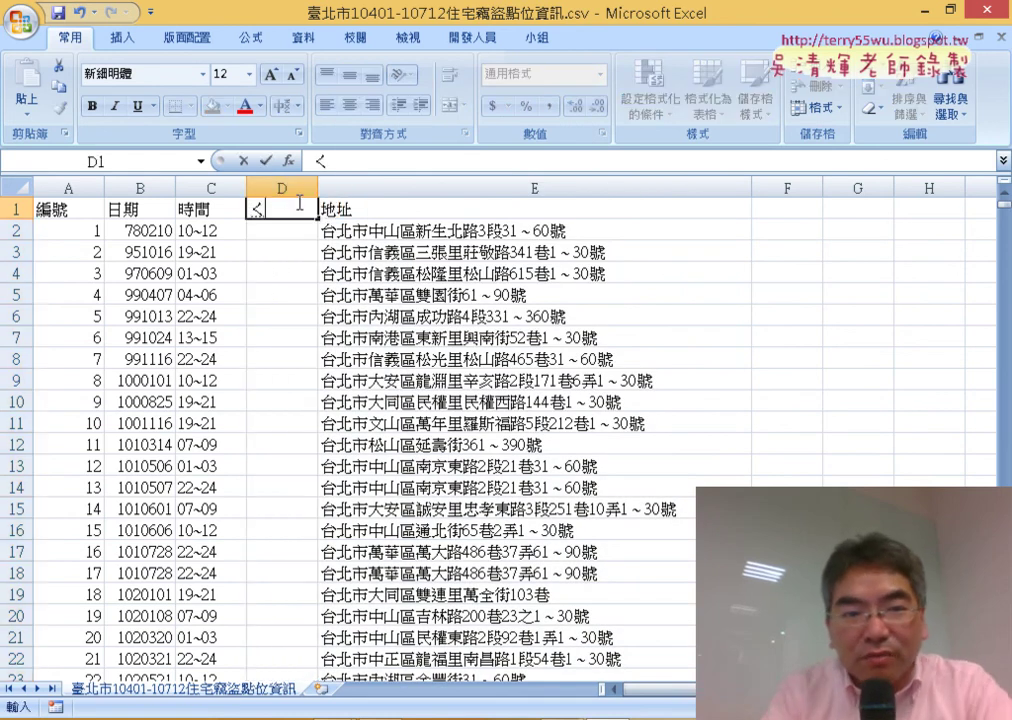
- Label the new column 區 and insert another blank column before the addresses
type("區")
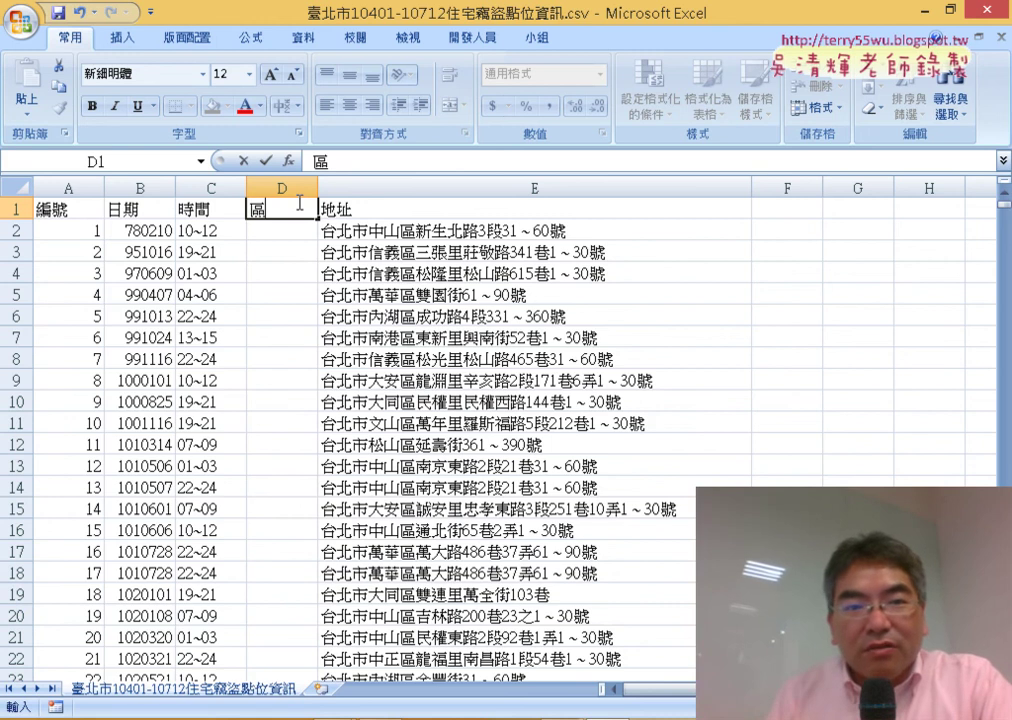
right_click(367, 180)
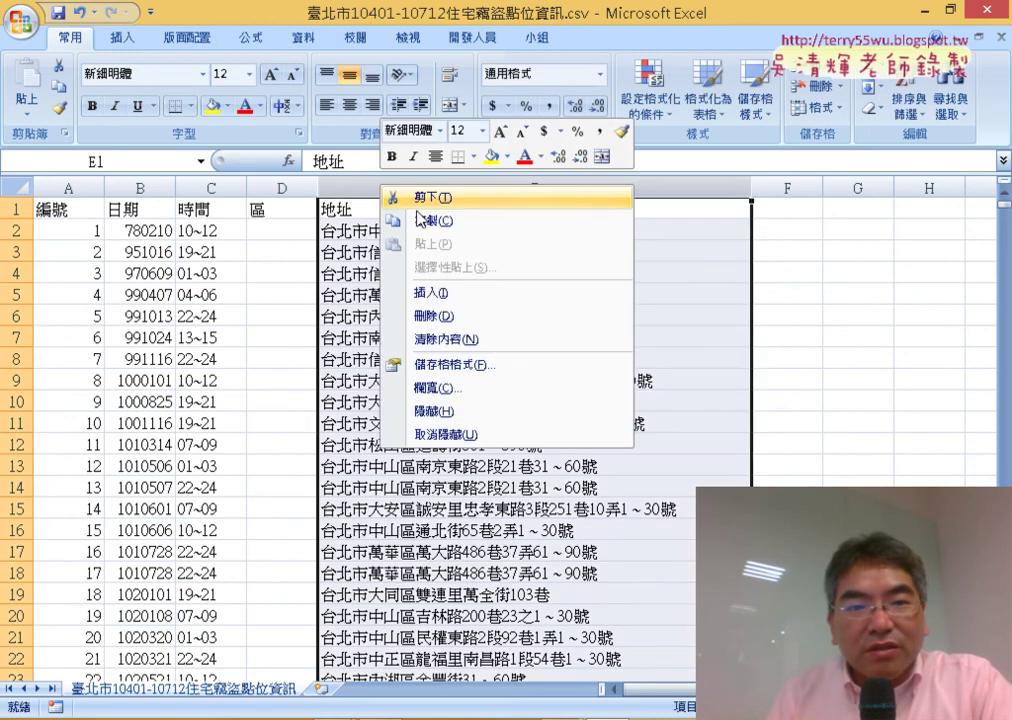
left_click(443, 291)
- Type the header 路街道 into E1 with the Bopomofo IME, picking 街 from the candidates
left_click(350, 208)
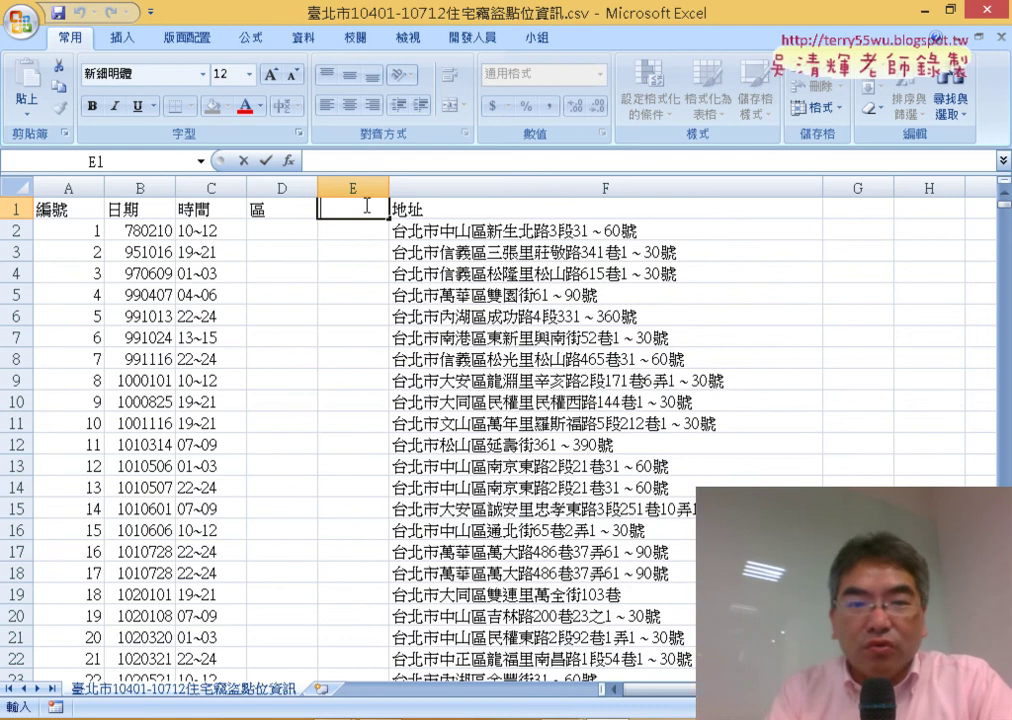
type("lx")
key("BackSpace")
key("BackSpace")
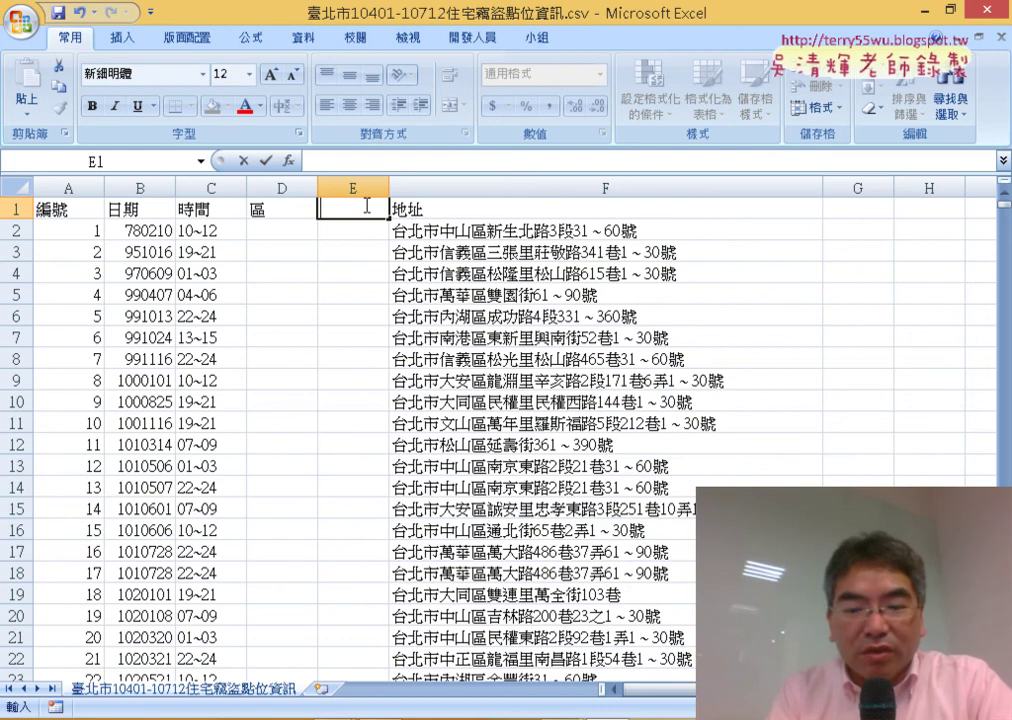
type("路")
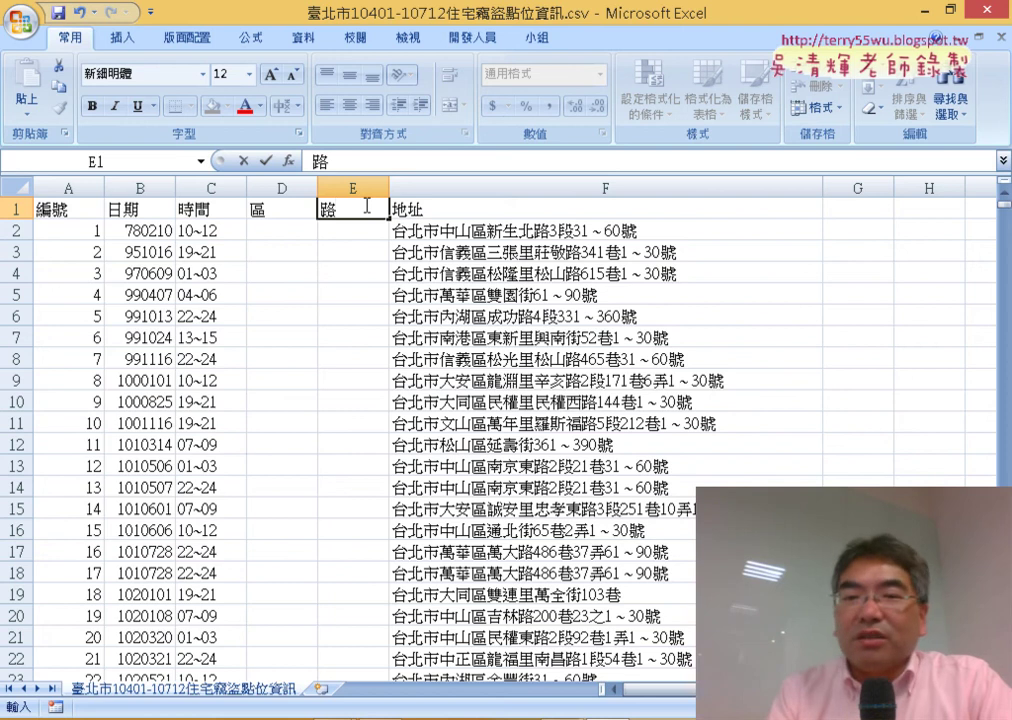
key("Return")
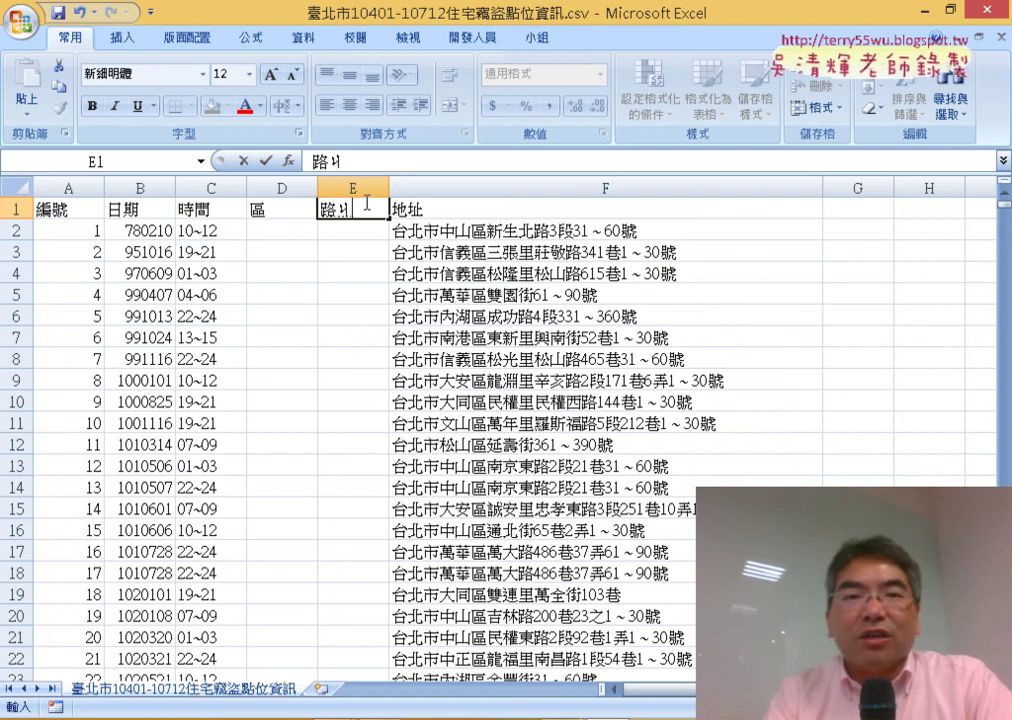
type("接")
key("Down")
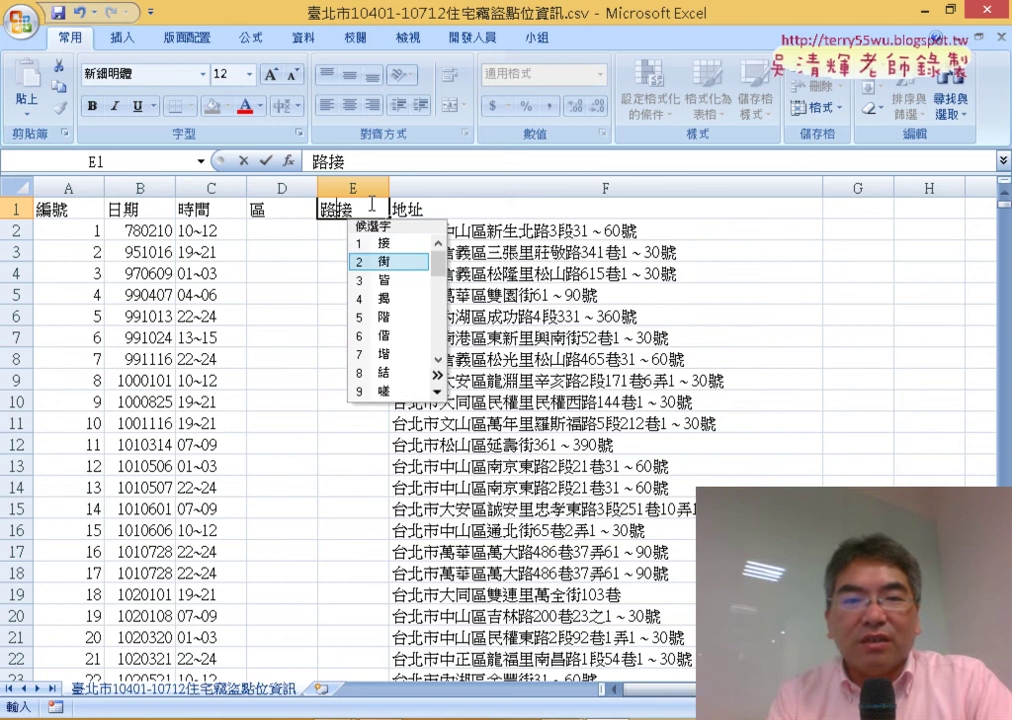
key("Return")
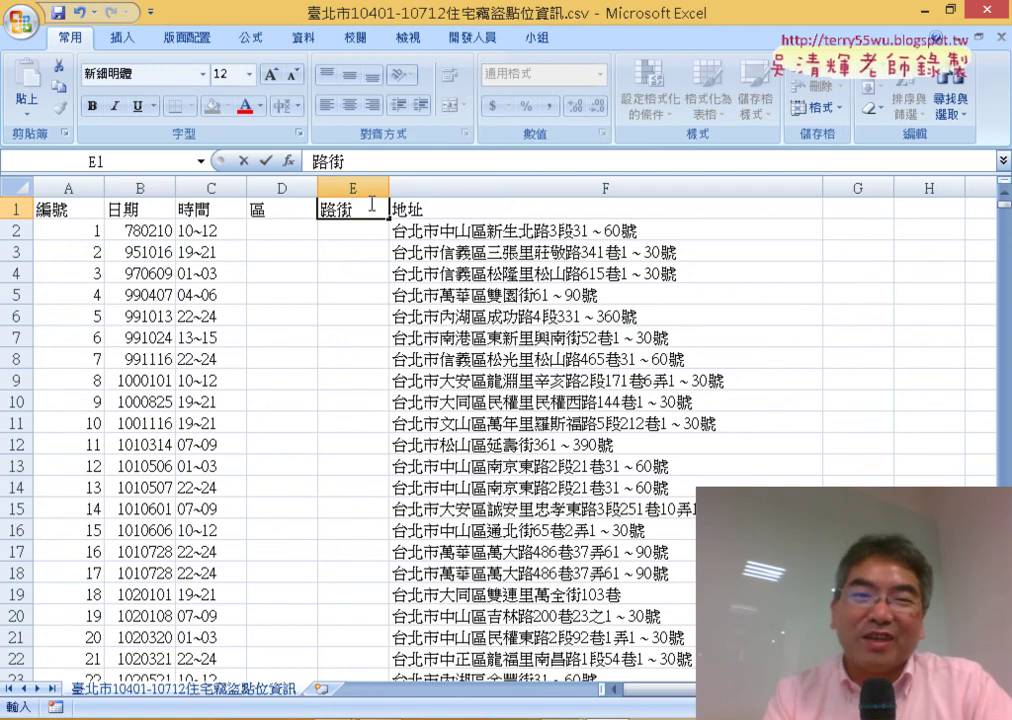
type("ㄉㄠ")
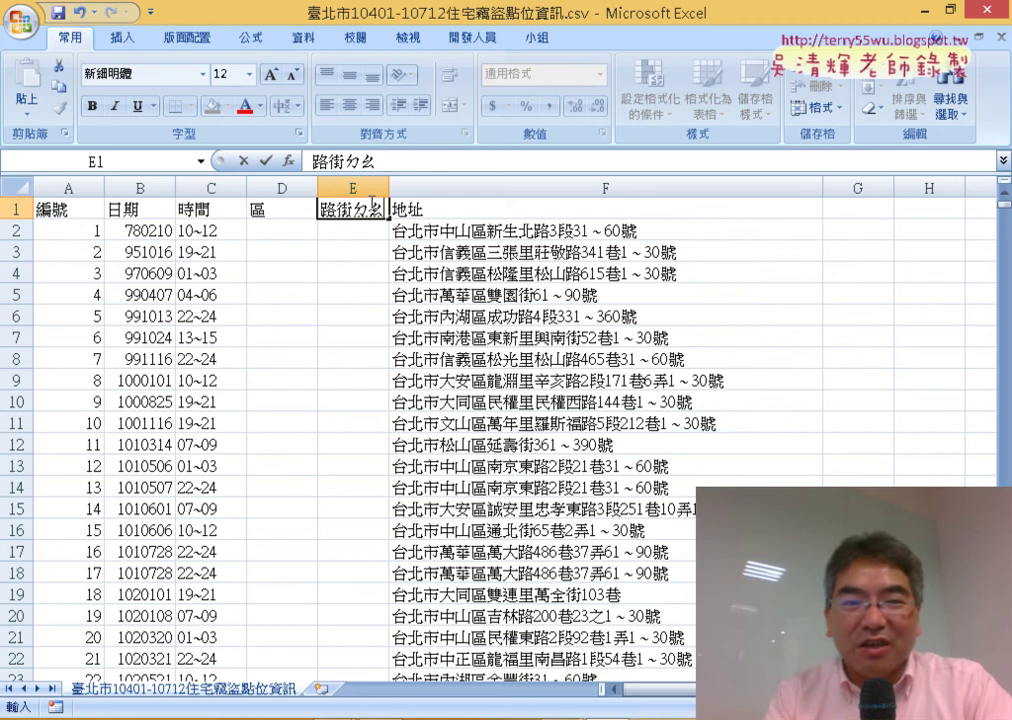
type("4")
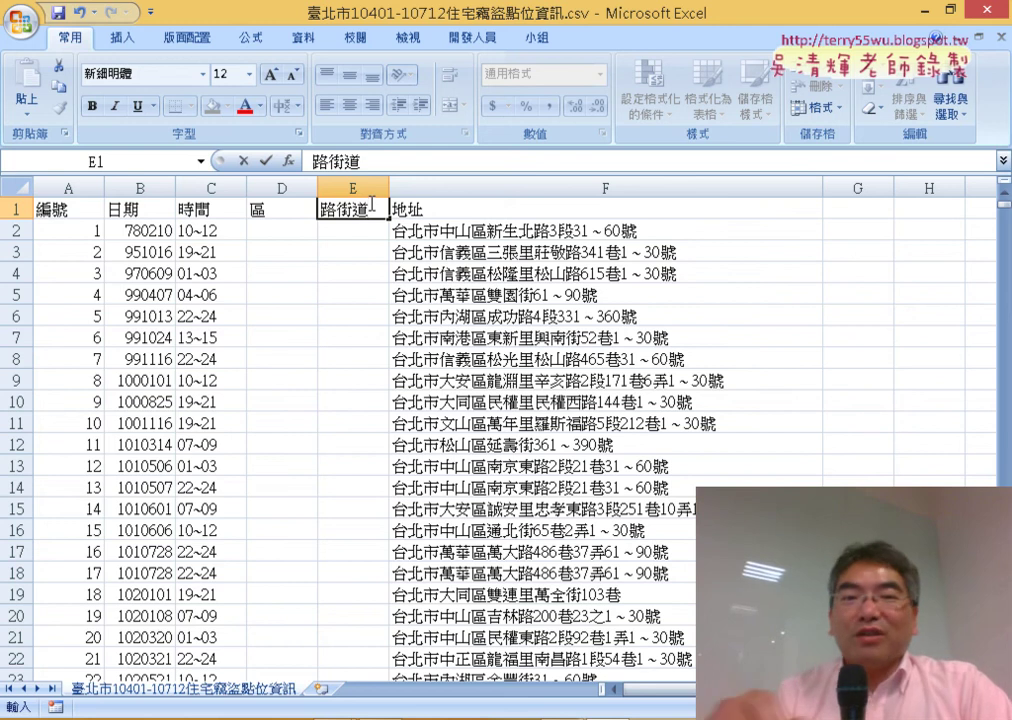
scroll(437, 301, "down", 4)
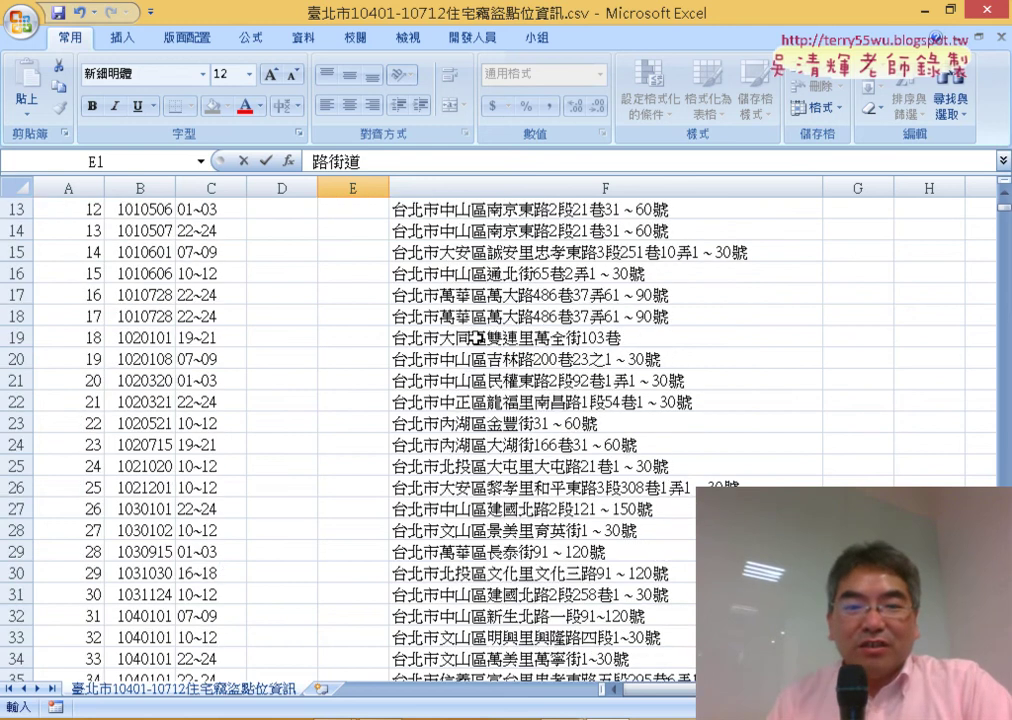
scroll(450, 310, "down", 9)
scroll(460, 318, "down", 6)
scroll(471, 325, "up", 3)
scroll(471, 325, "up", 5)
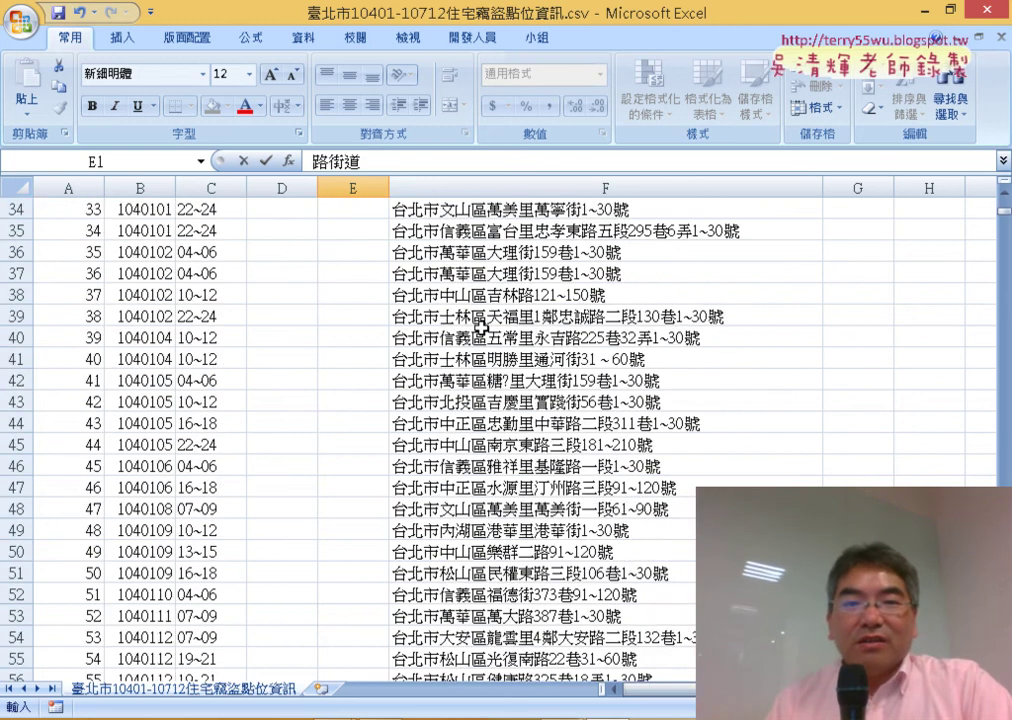
scroll(480, 327, "up", 11)
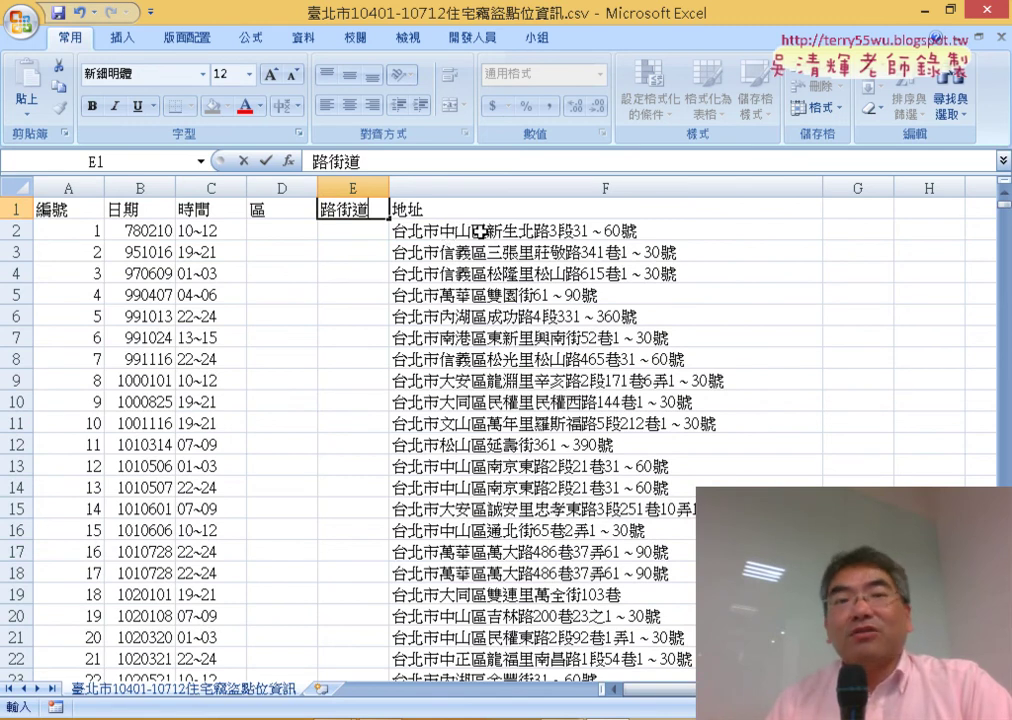
- Insert the MID function into D2 from the 文字 category of Insert Function
left_click(280, 230)
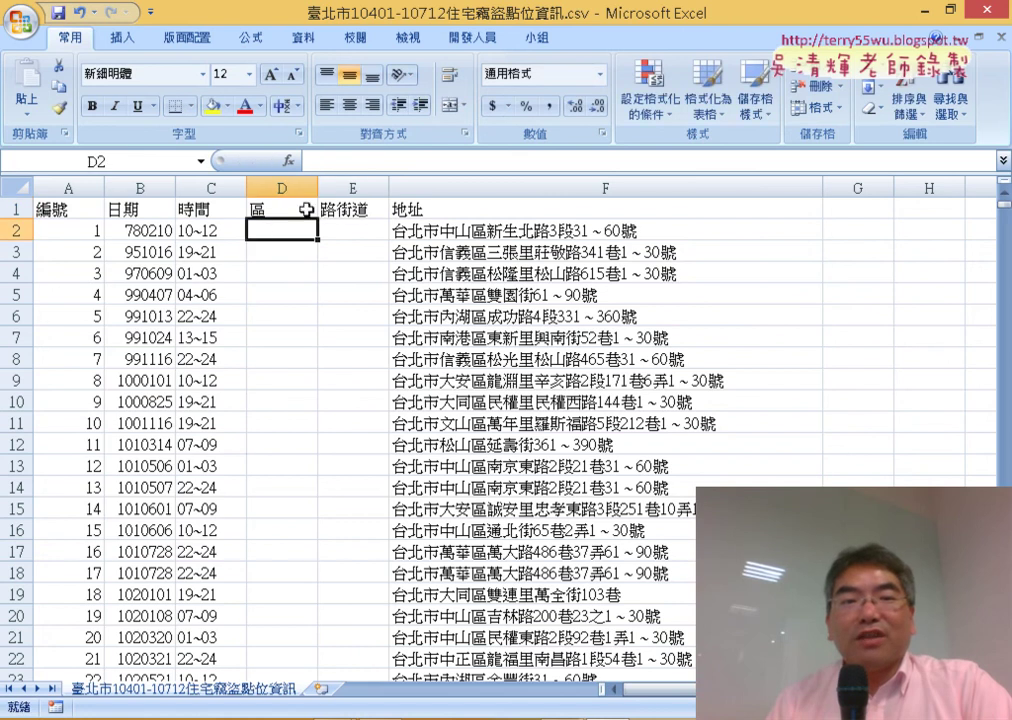
left_click(288, 160)
left_click_drag(572, 272, 617, 62)
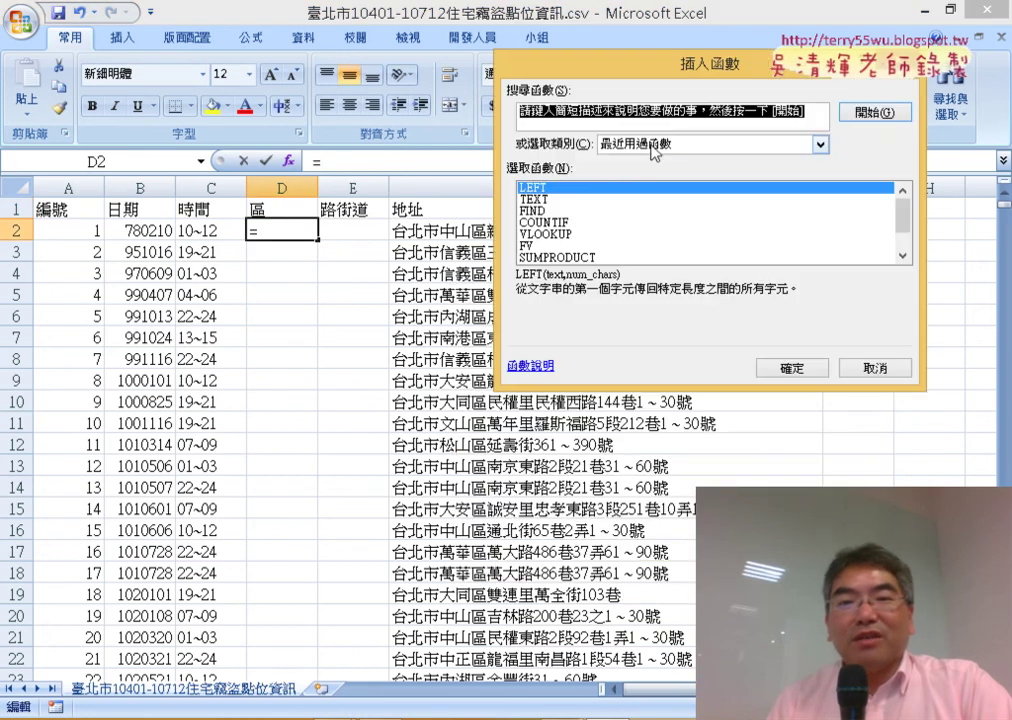
left_click(678, 146)
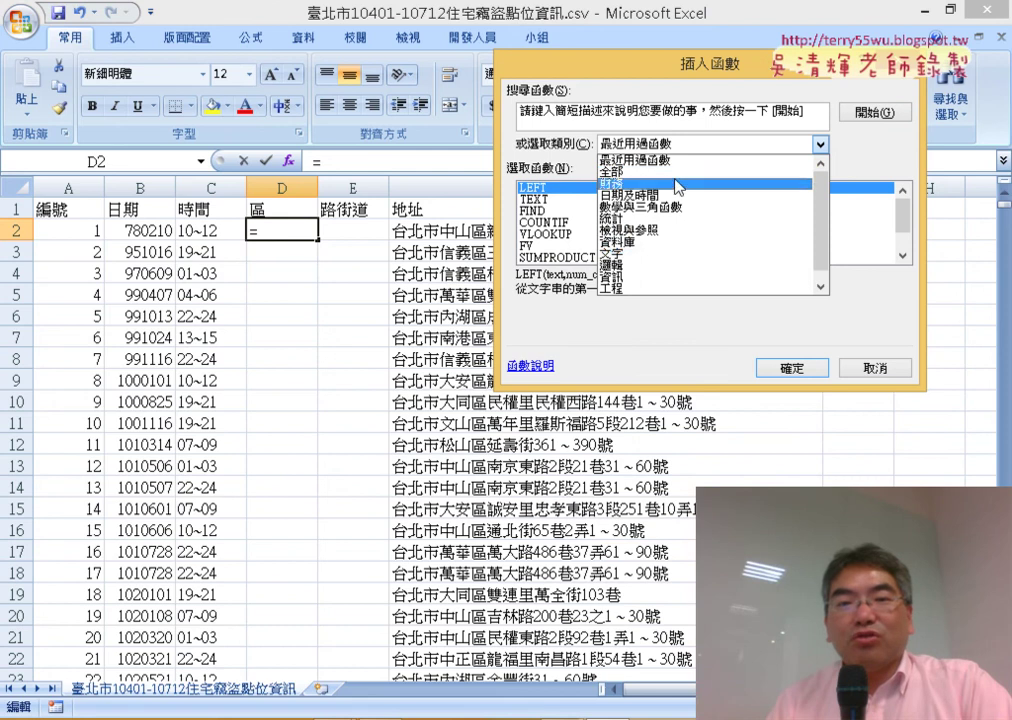
left_click(668, 257)
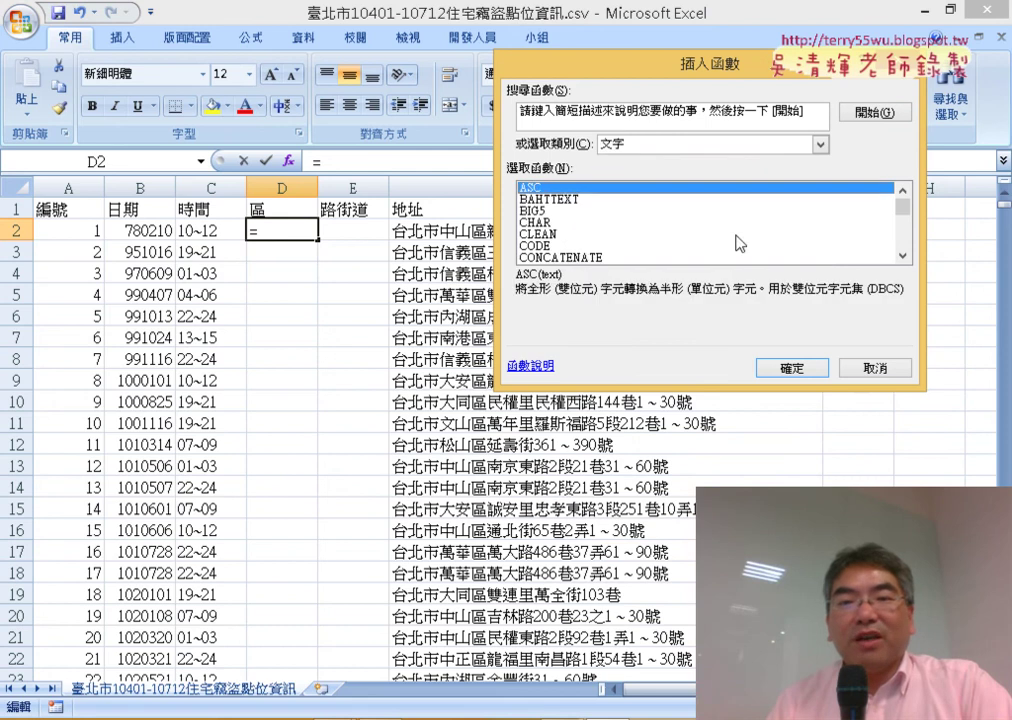
left_click(903, 249)
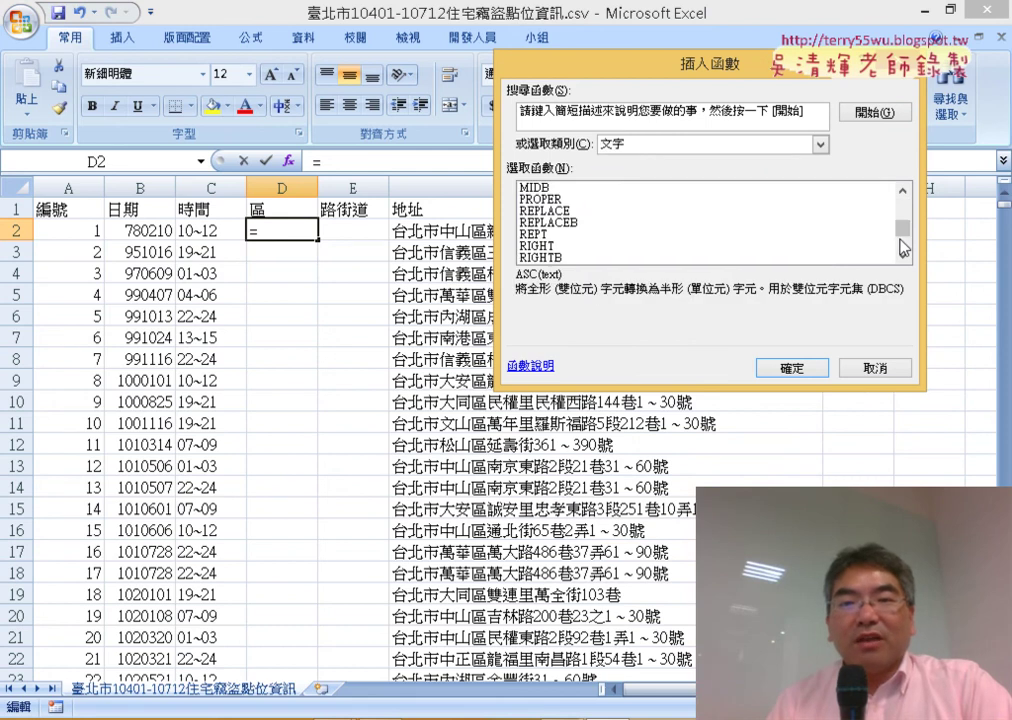
left_click(905, 196)
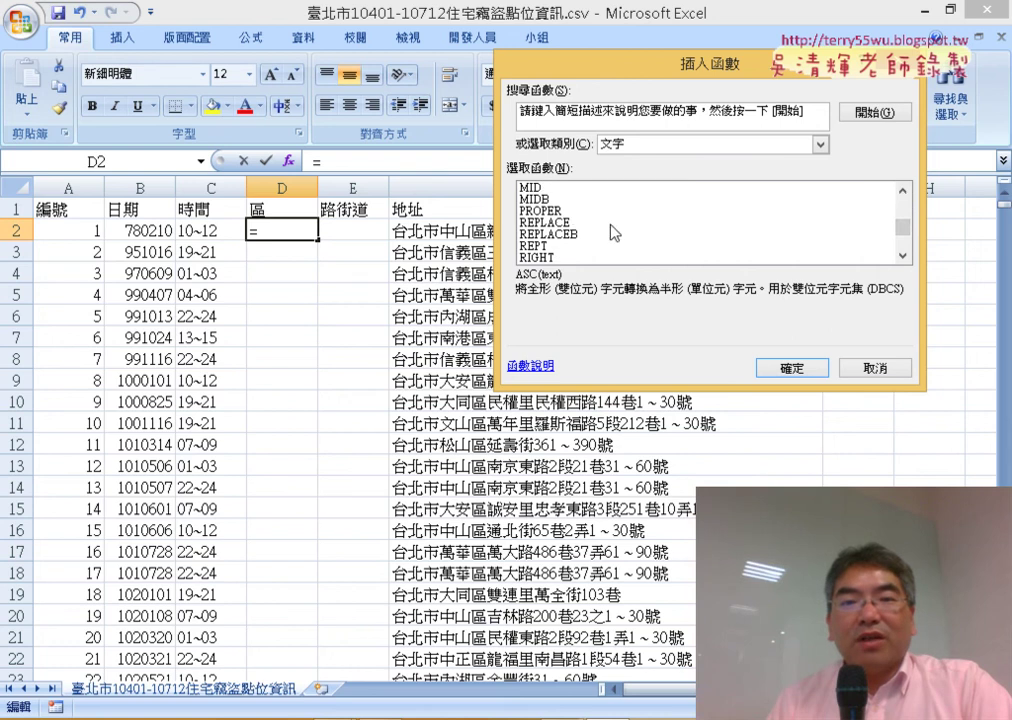
double_click(550, 187)
left_click_drag(594, 97, 513, 305)
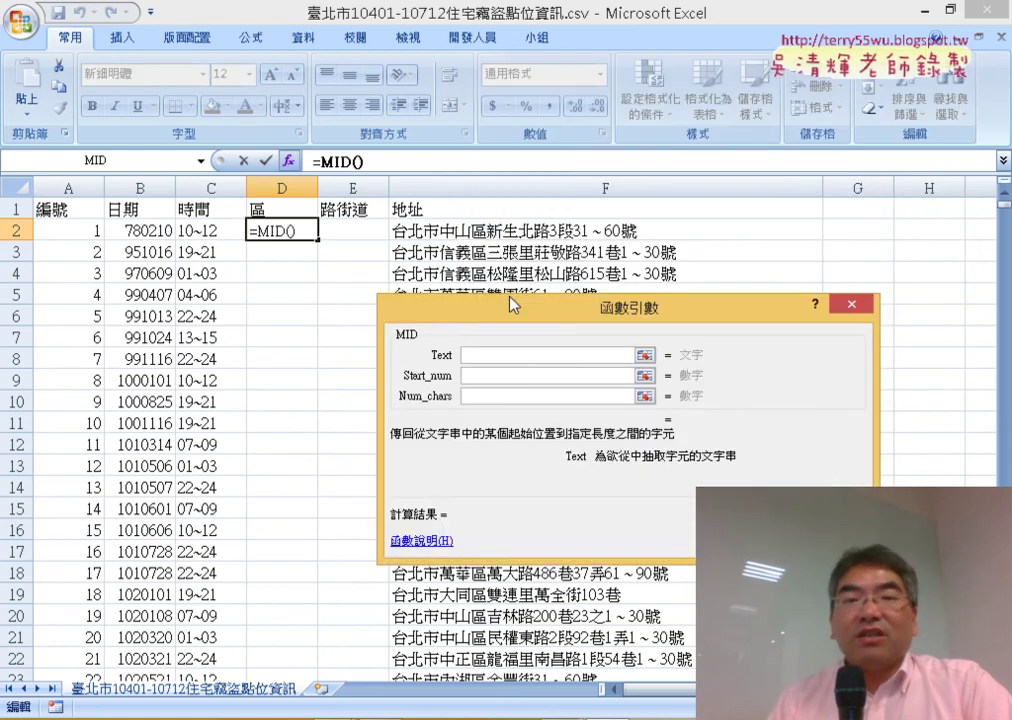
- Complete D2 as =MID(F2,4,3) so it displays 中山區
left_click(505, 231)
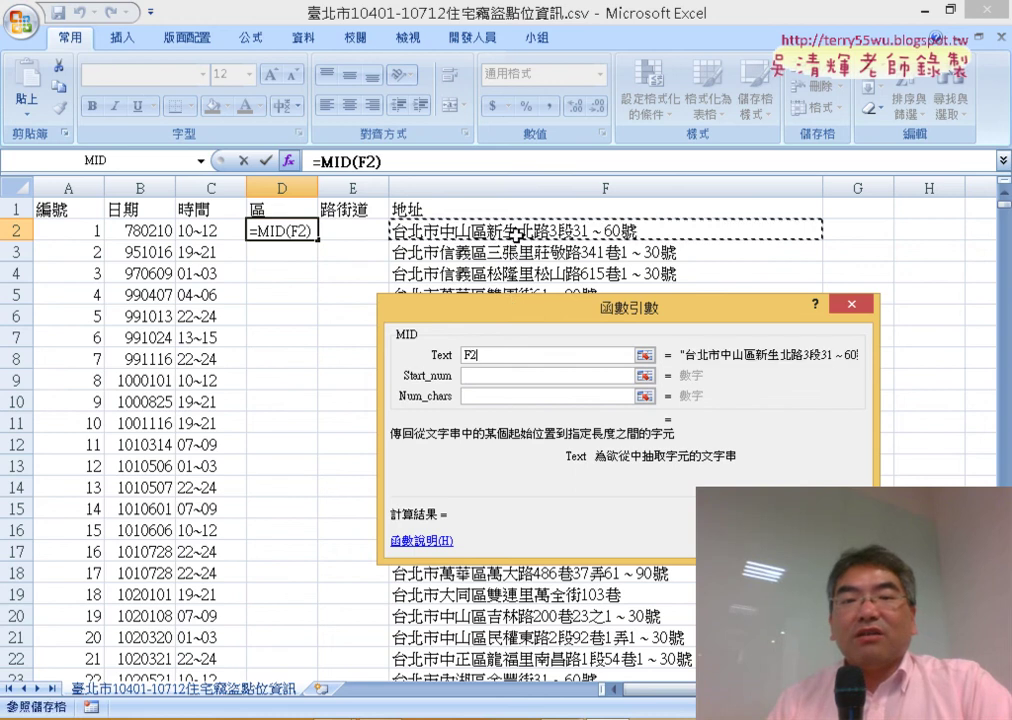
left_click(484, 377)
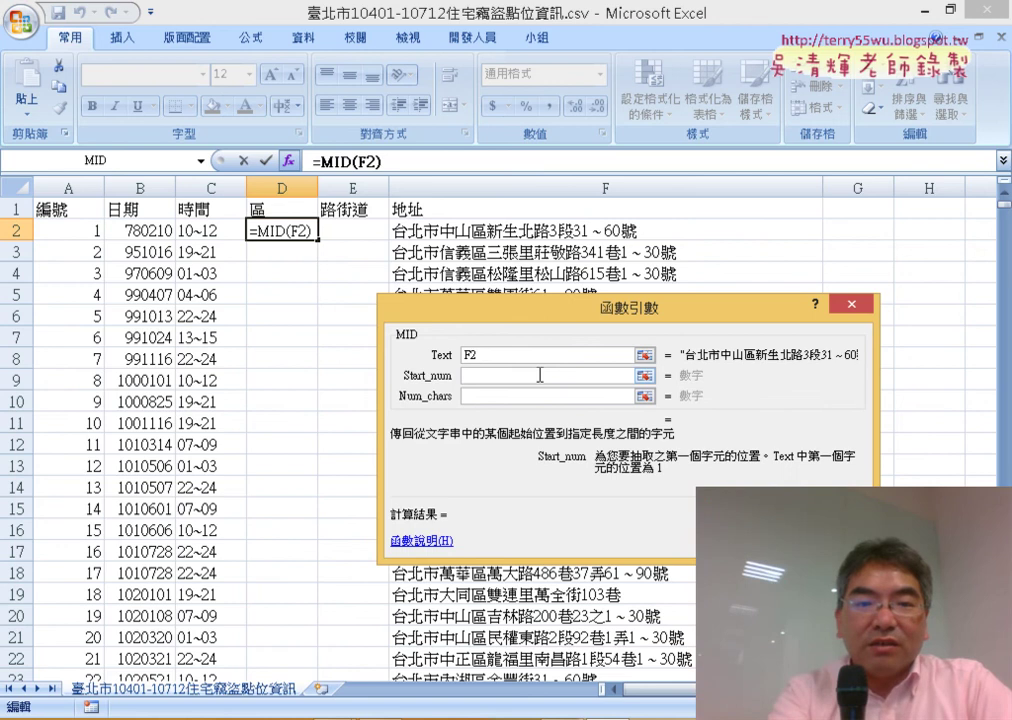
type("、")
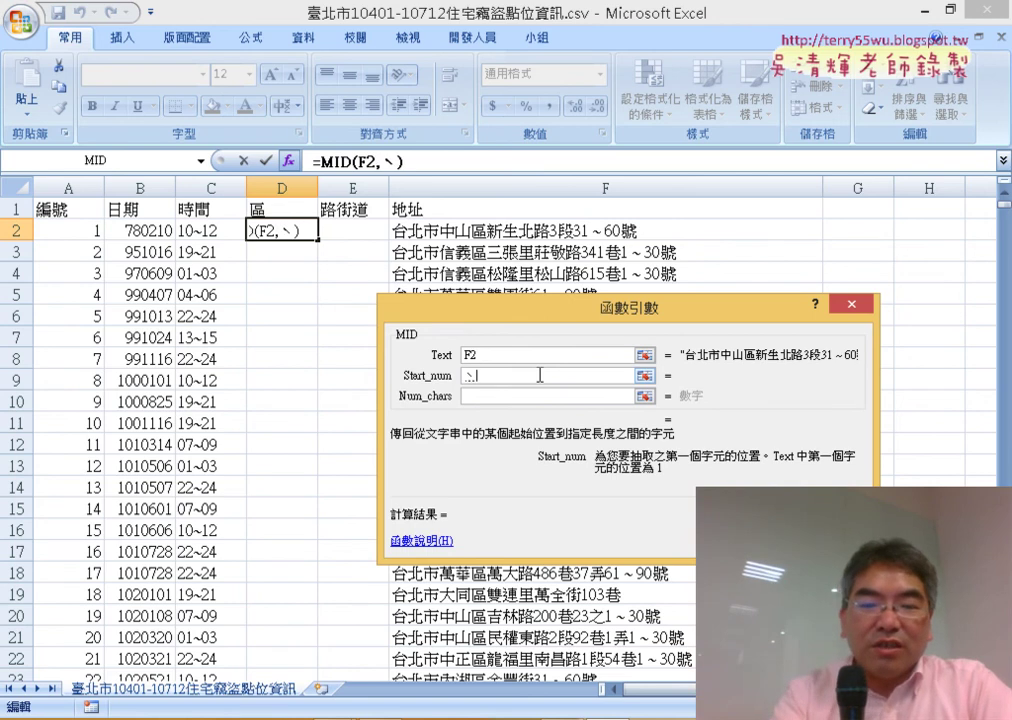
type("4")
key("BackSpace")
key("BackSpace")
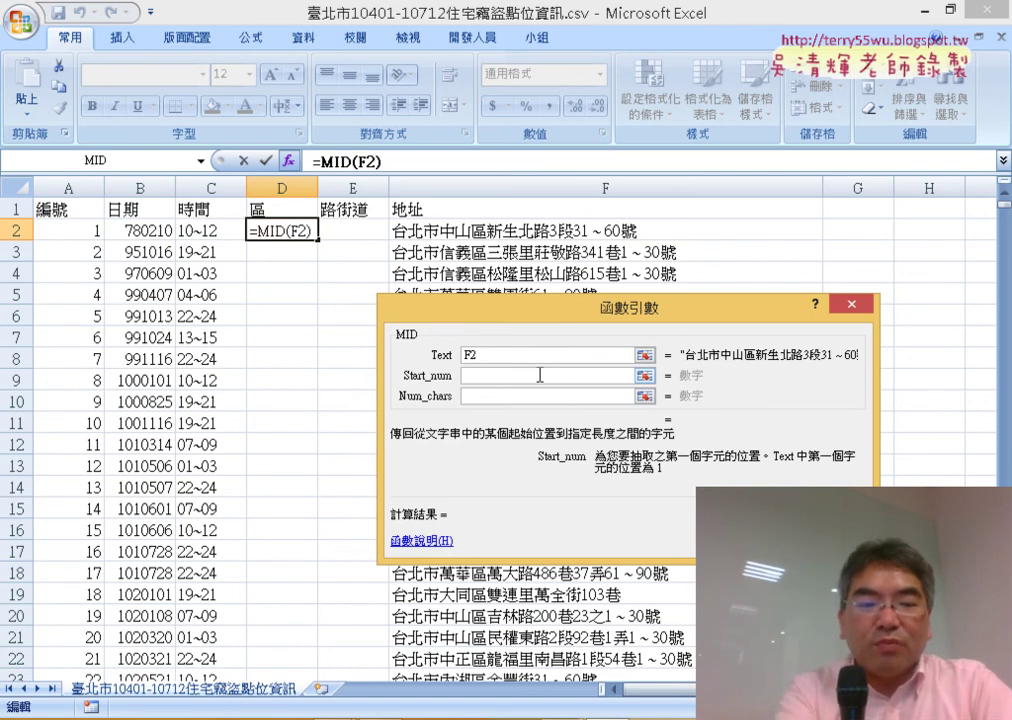
type("4")
key("Tab")
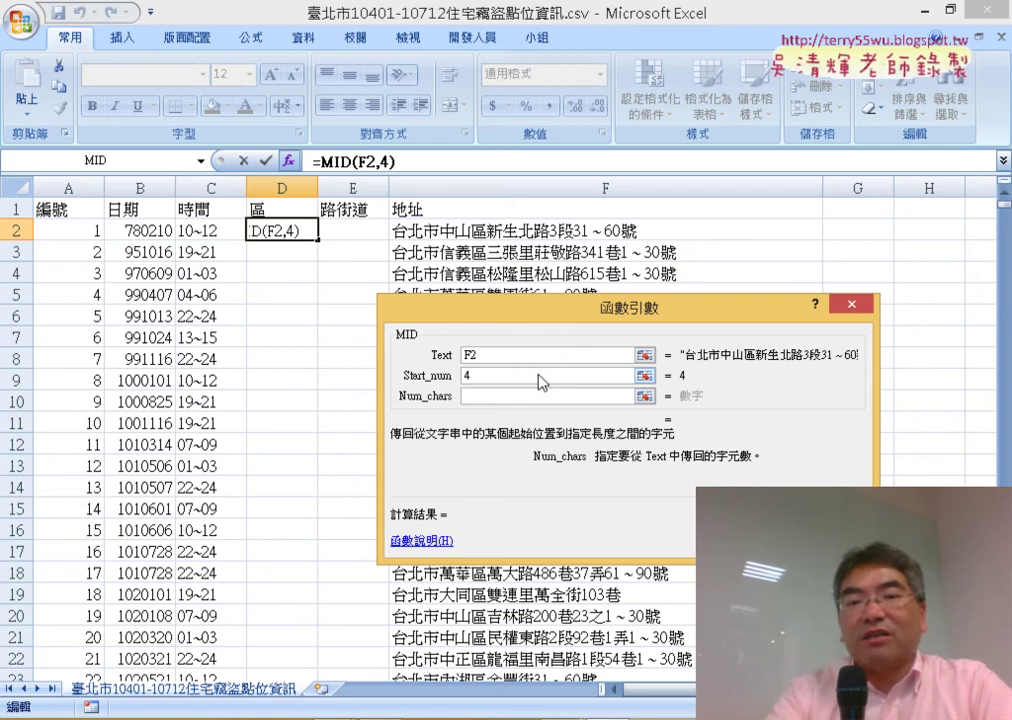
type("3")
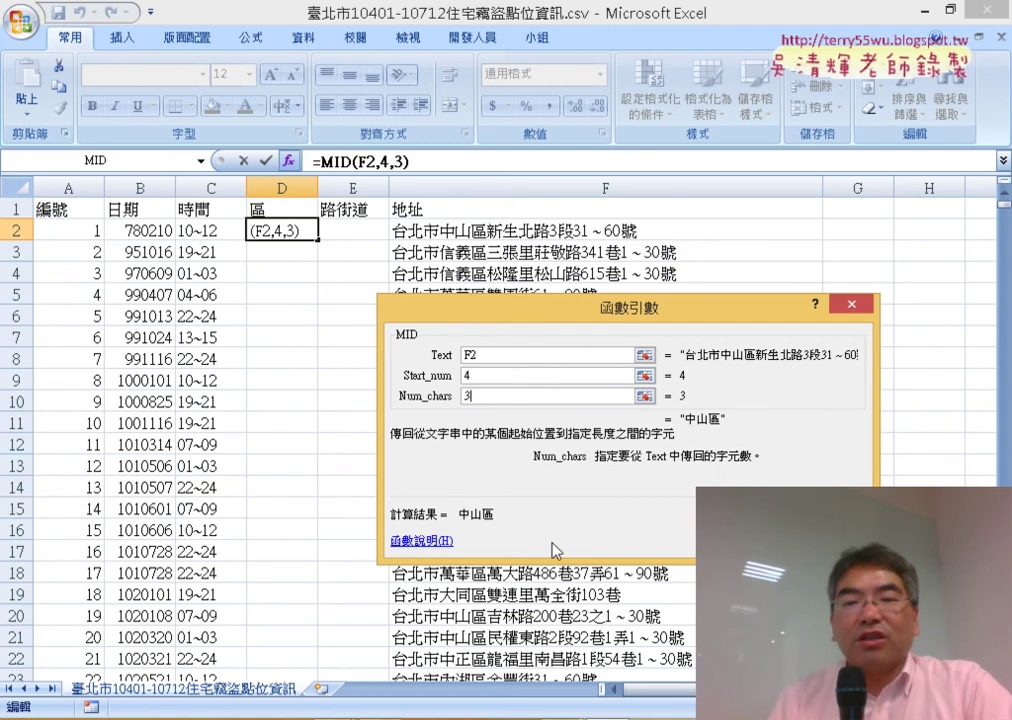
key("Return")
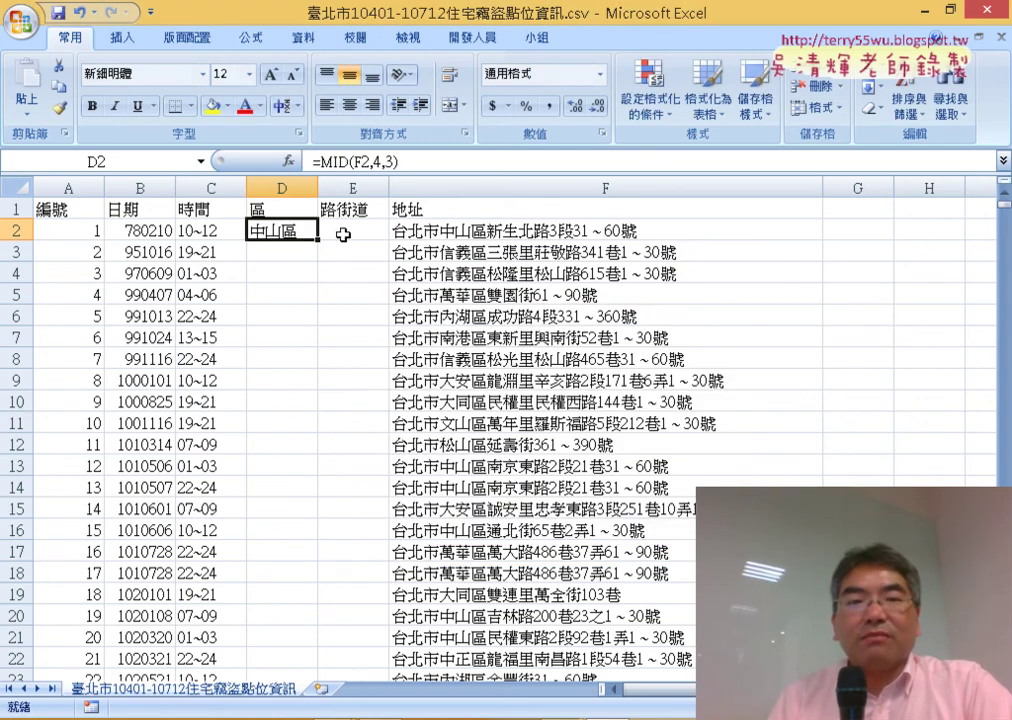
- Fill the MID formula down column D, check D5, then select E2 and switch to Chrome
double_click(319, 239)
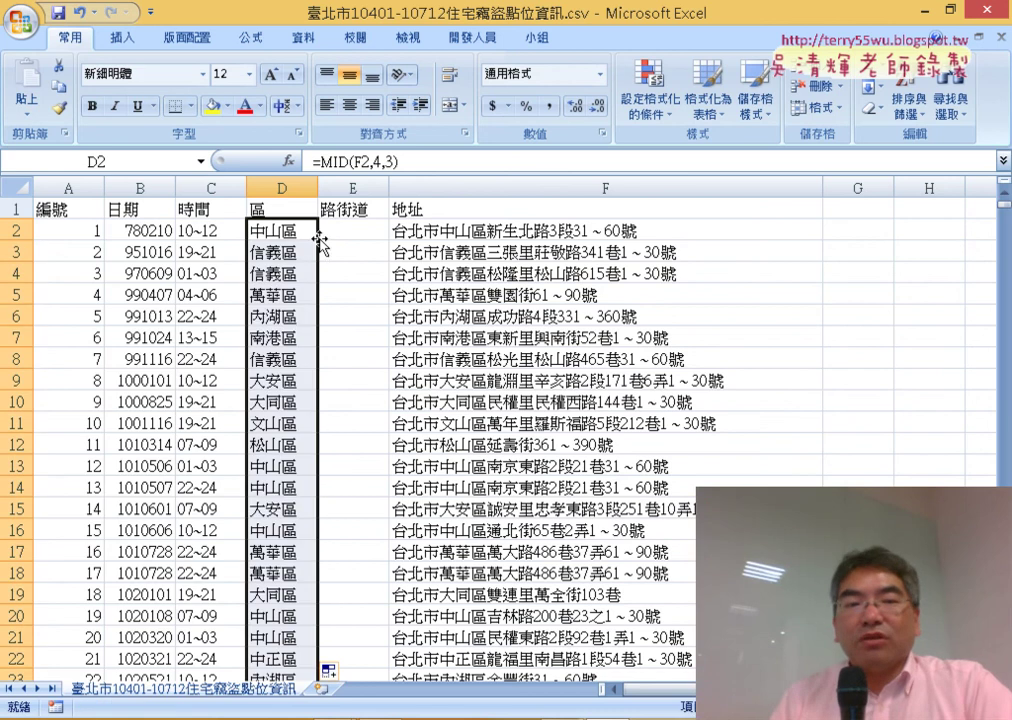
left_click(268, 293)
scroll(271, 328, "down", 1)
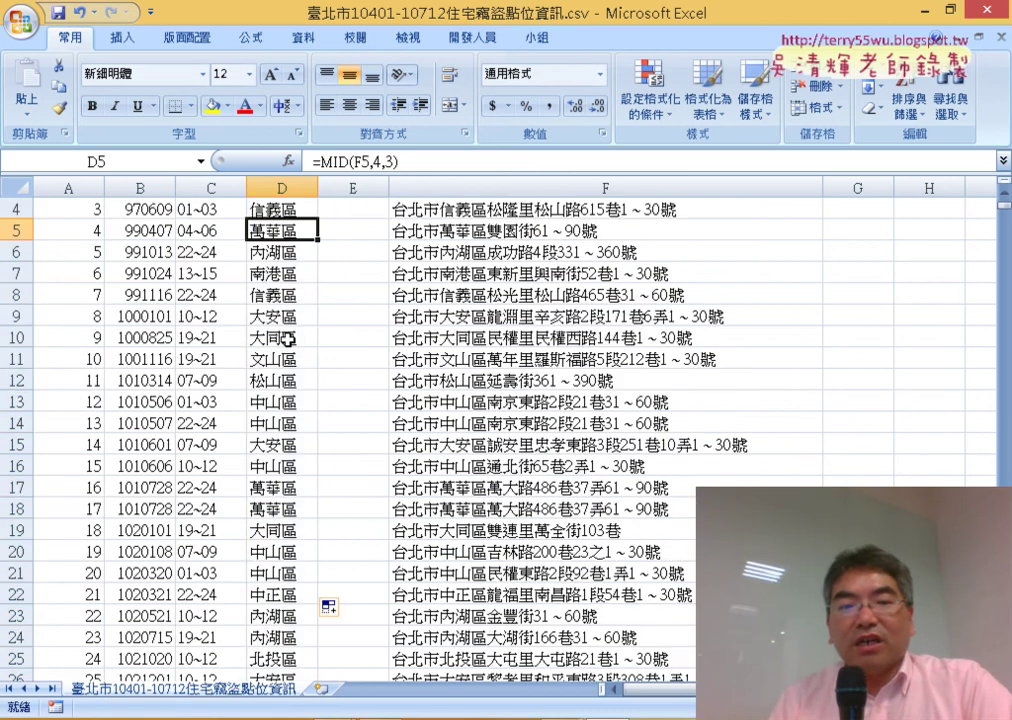
scroll(290, 320, "down", 11)
scroll(295, 316, "up", 10)
scroll(280, 315, "up", 2)
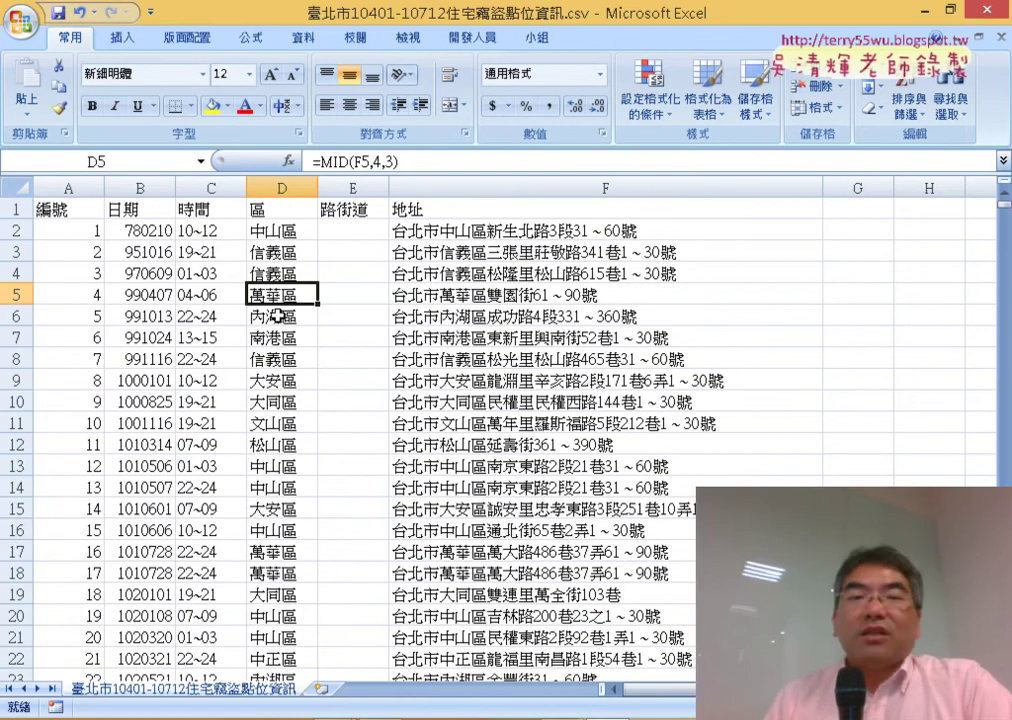
left_click(343, 231)
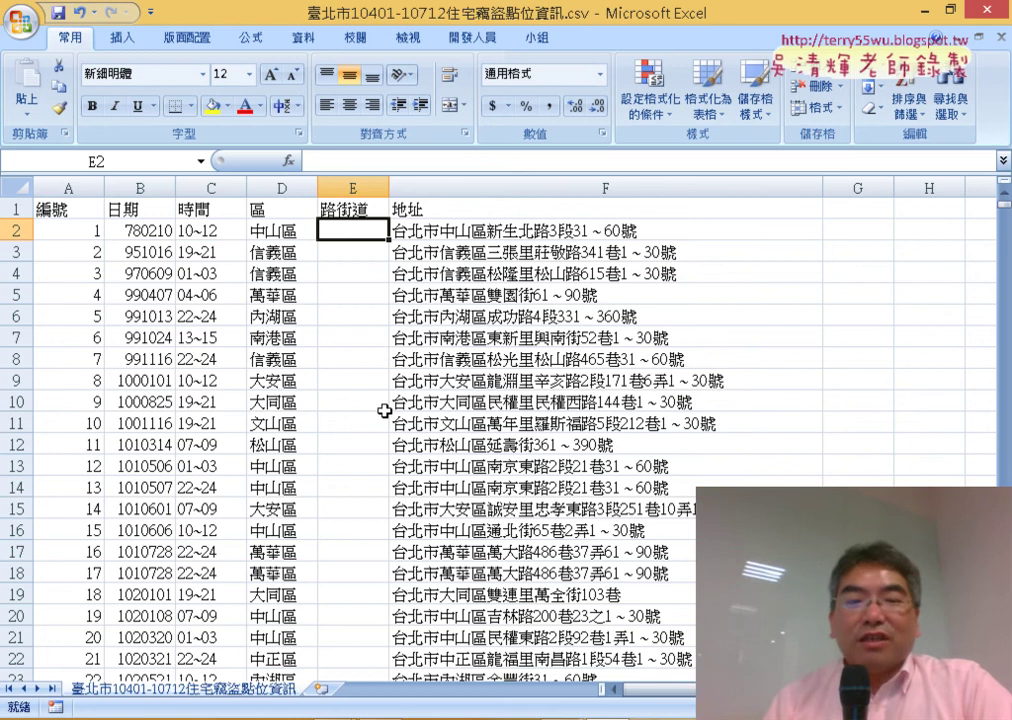
key("alt+Tab")
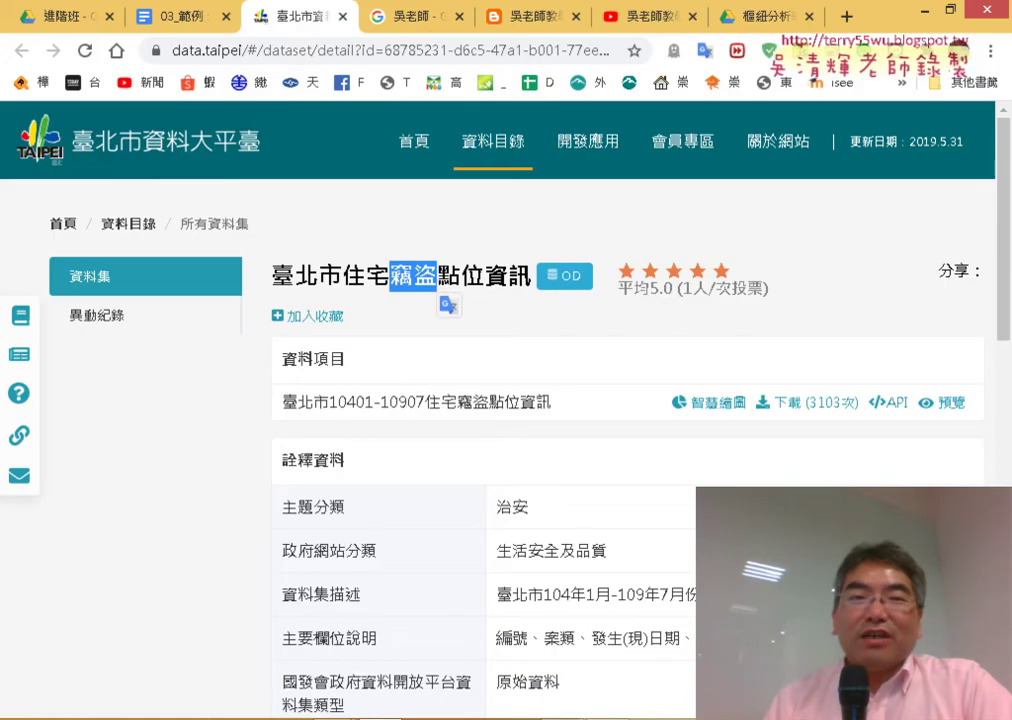
- Select the 路街道函數 code from Public Function to End Function in the 03_範例 document
left_click(175, 22)
scroll(658, 422, "down", 10)
scroll(658, 422, "down", 5)
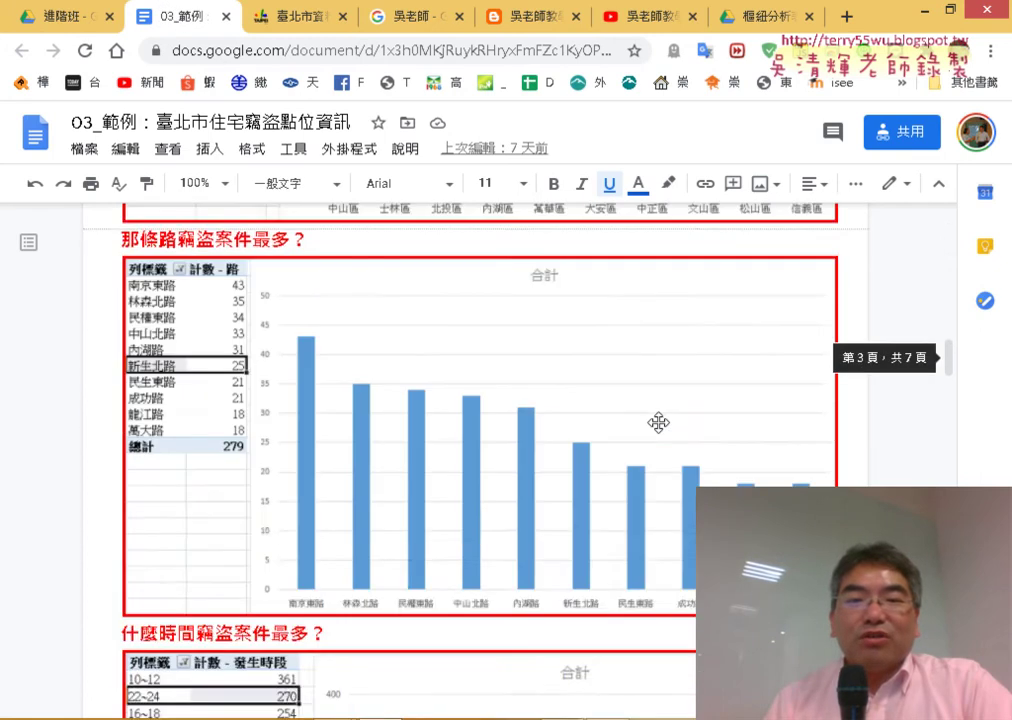
scroll(658, 422, "down", 5)
scroll(658, 422, "down", 5)
scroll(658, 422, "down", 5)
scroll(660, 440, "down", 4)
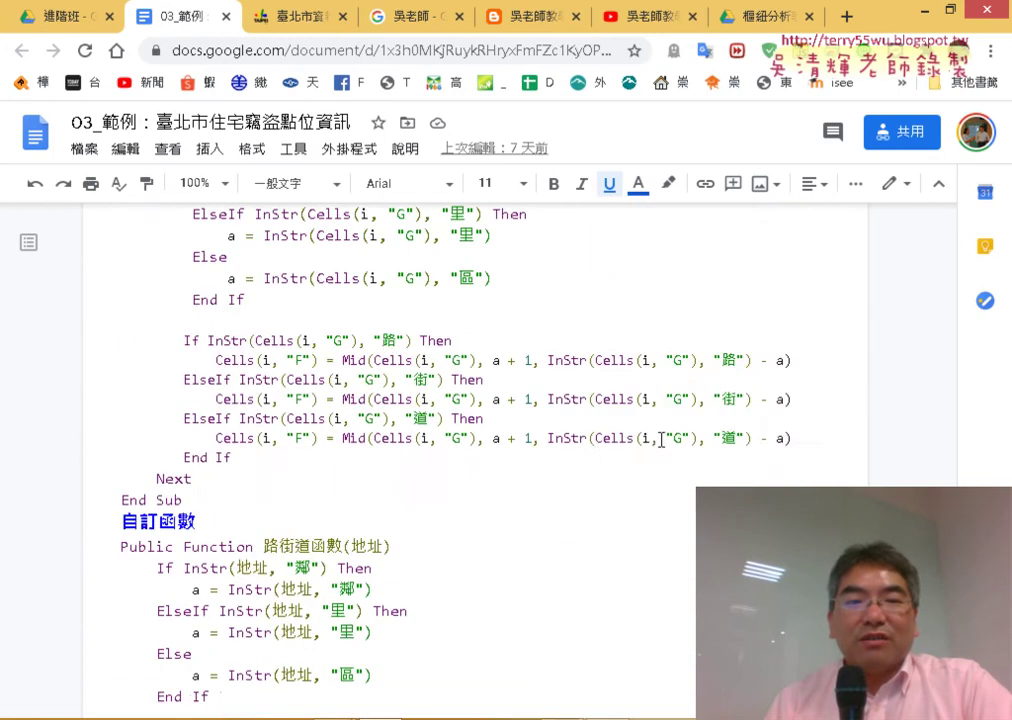
scroll(661, 440, "down", 5)
scroll(620, 434, "down", 2)
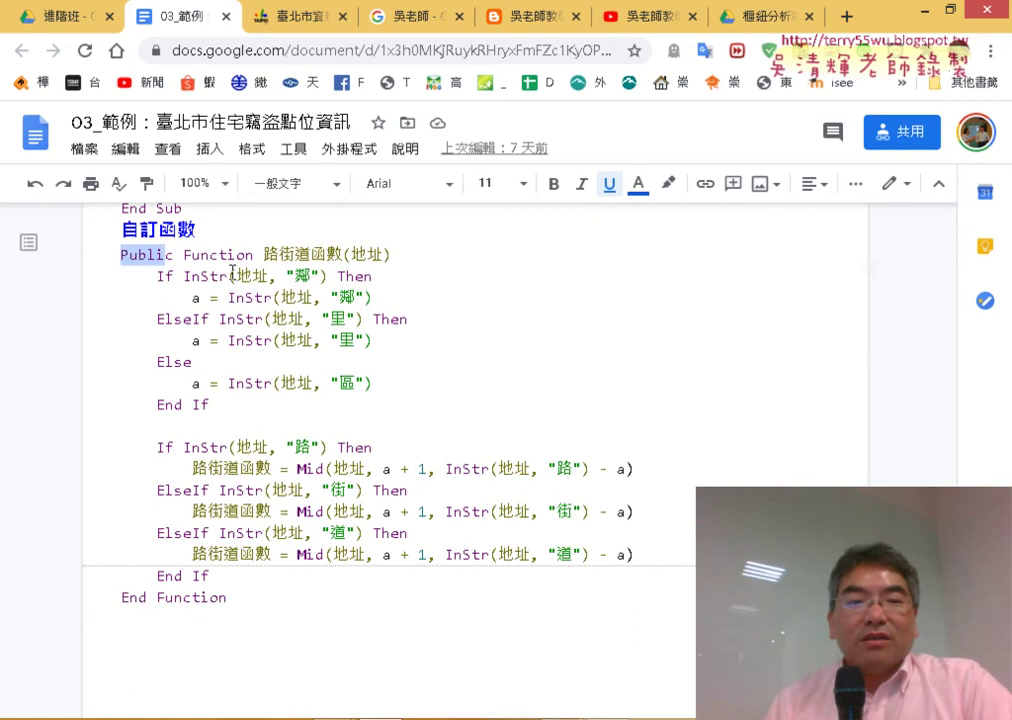
left_click_drag(119, 254, 355, 592)
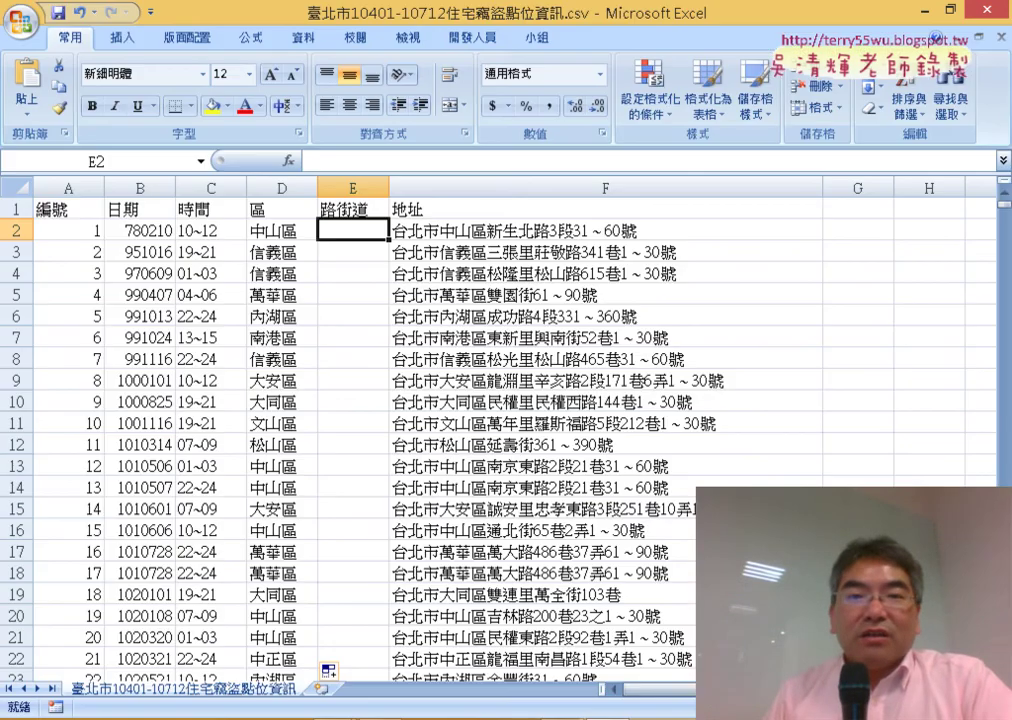
- Show the 開發人員 tab and verify 在功能區顯示[開發人員]索引標籤 is checked under 常用
left_click(478, 38)
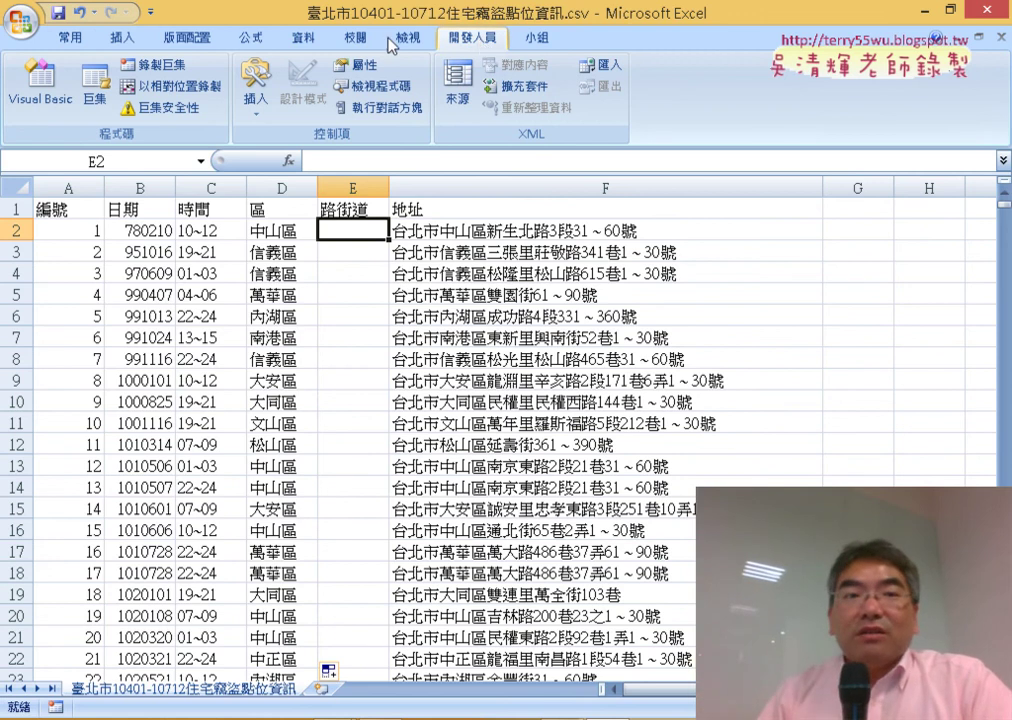
left_click(151, 13)
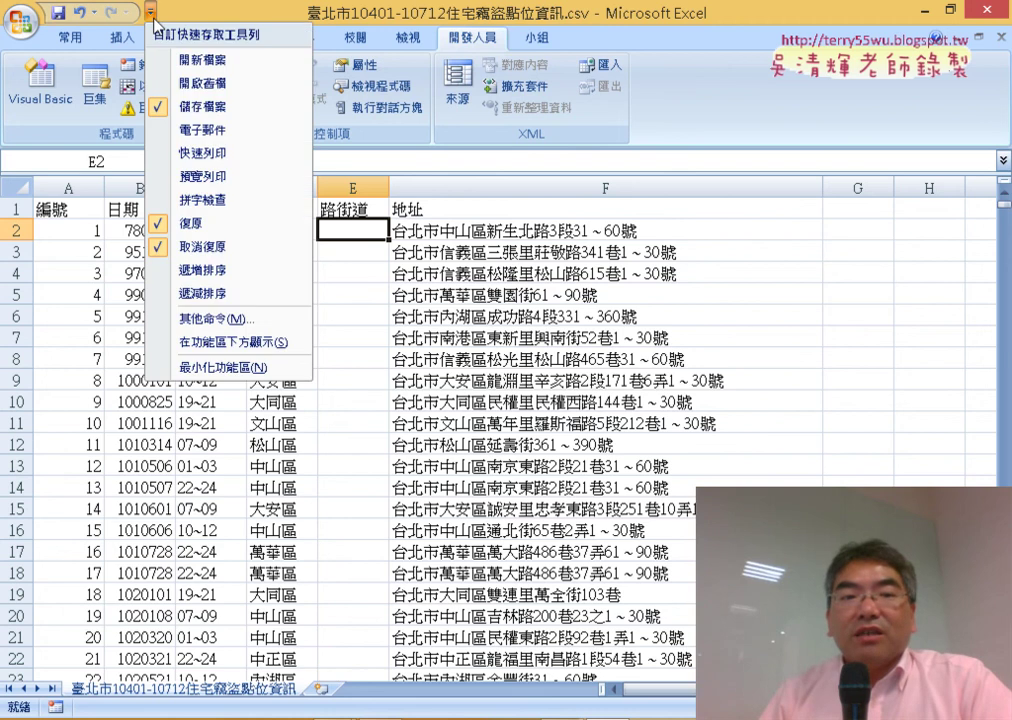
left_click(247, 320)
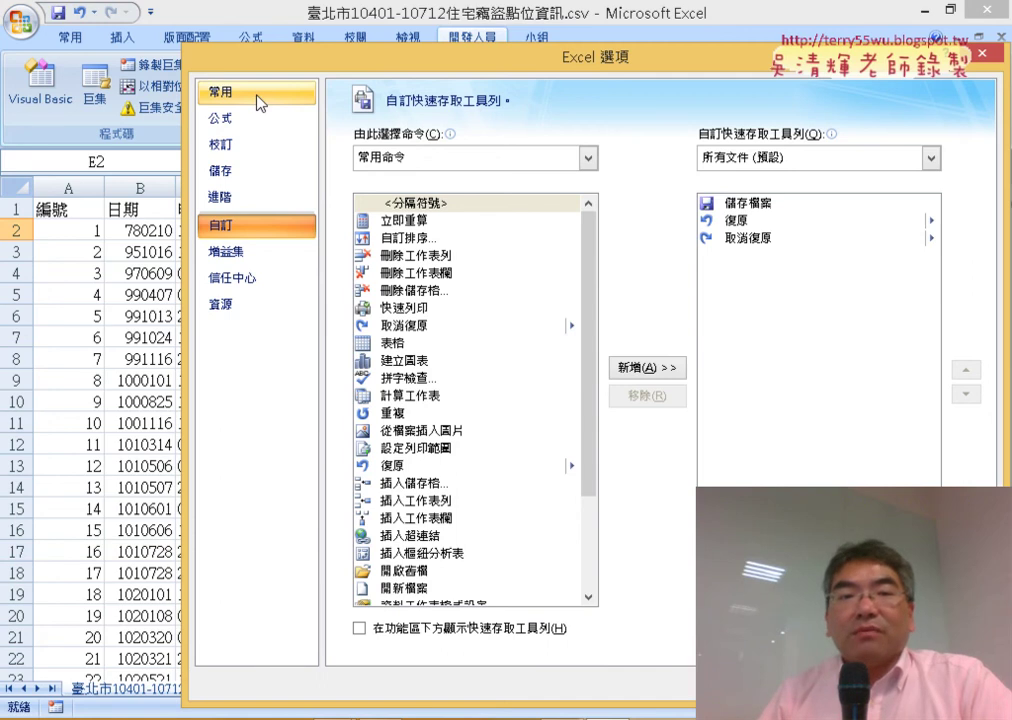
left_click(258, 100)
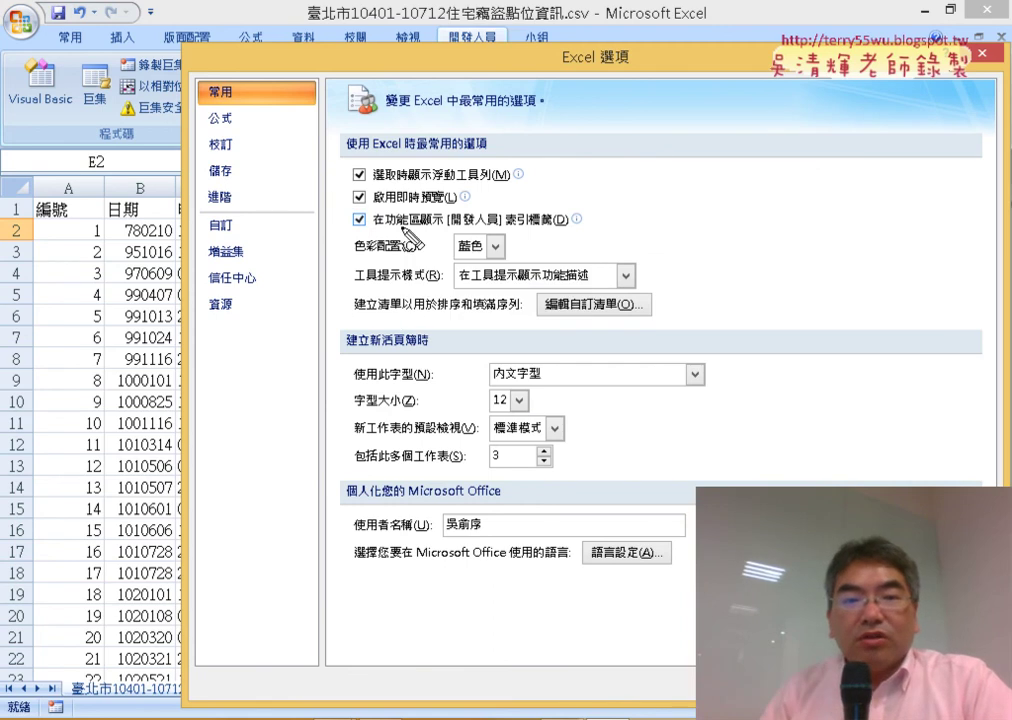
mouse_move(587, 241)
left_mouse_down()
mouse_move(345, 227)
mouse_move(592, 214)
mouse_move(576, 236)
left_mouse_up()
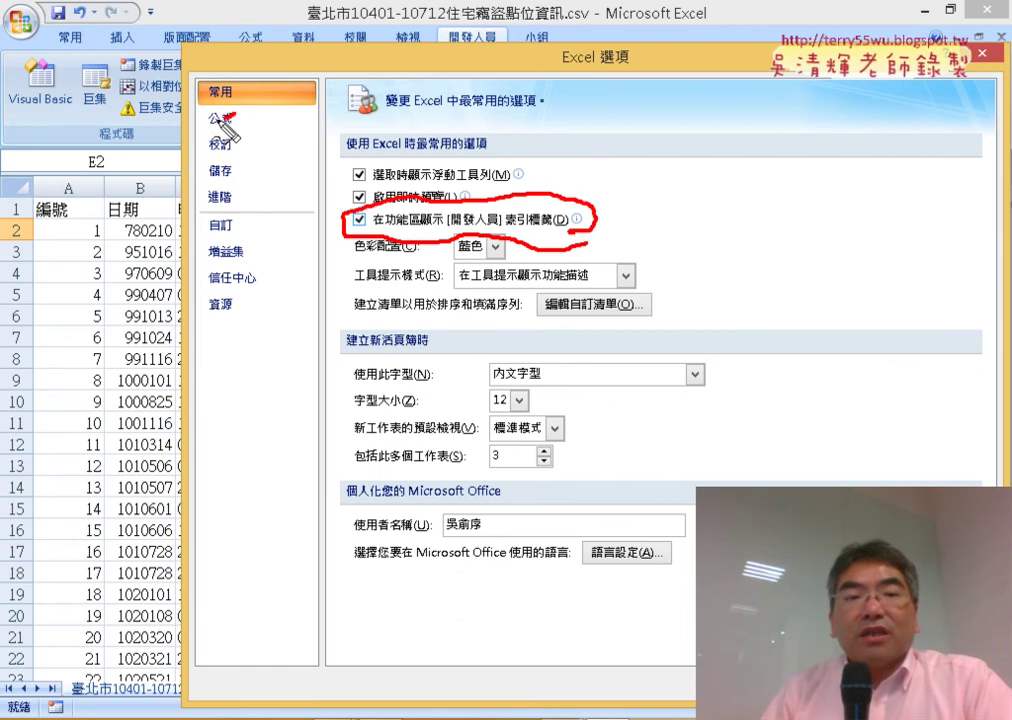
left_click_drag(238, 118, 255, 90)
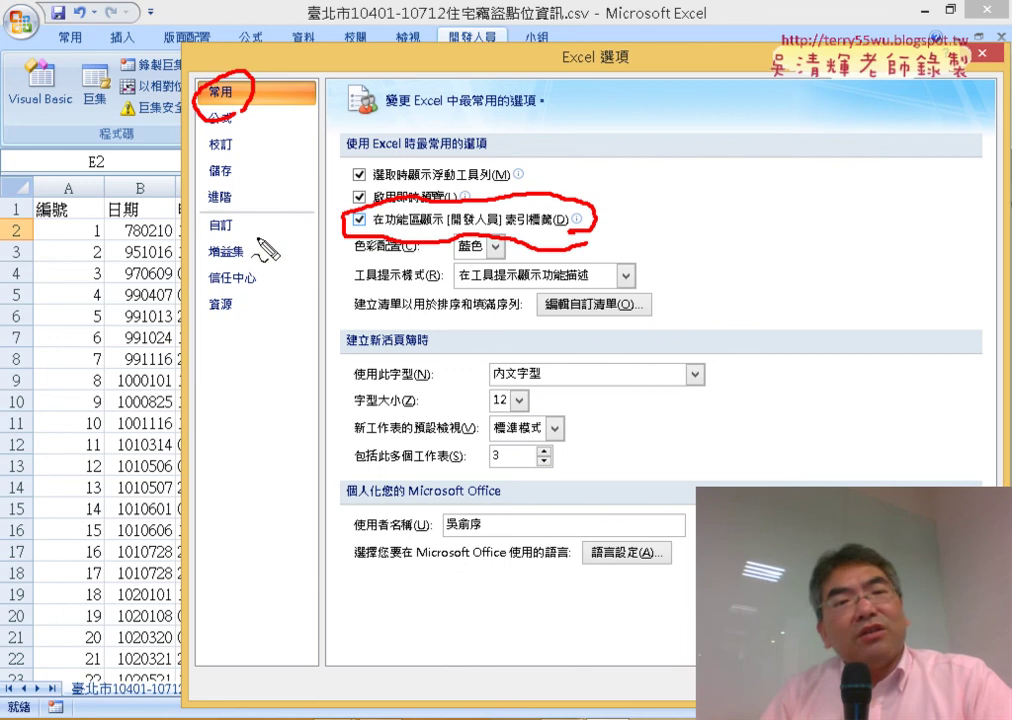
left_click_drag(288, 200, 262, 232)
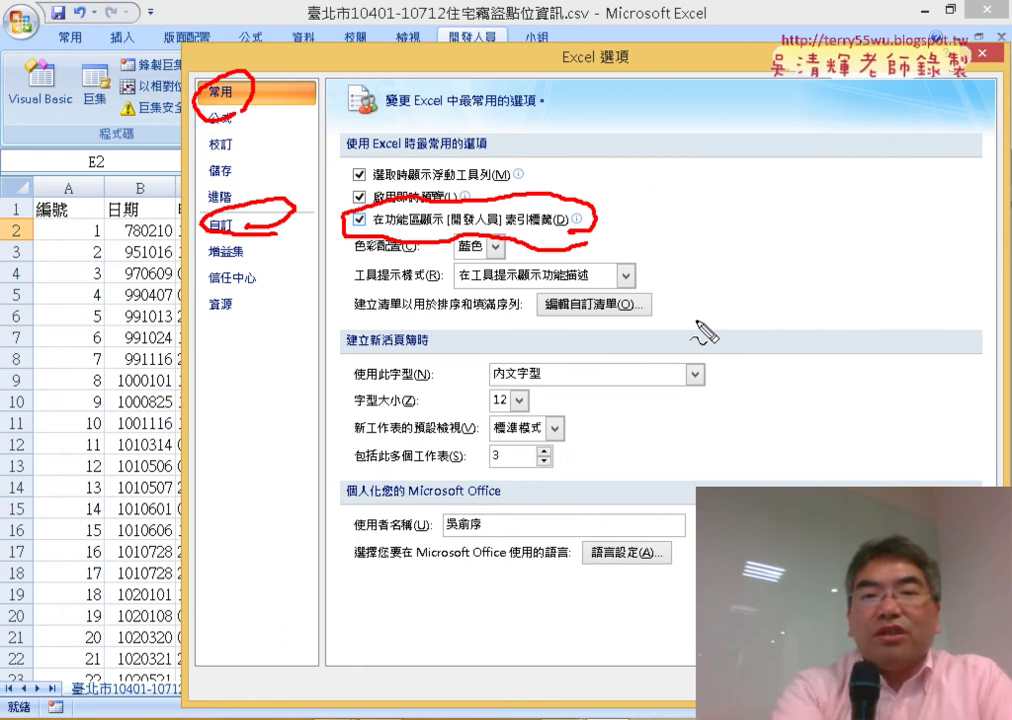
key("Escape")
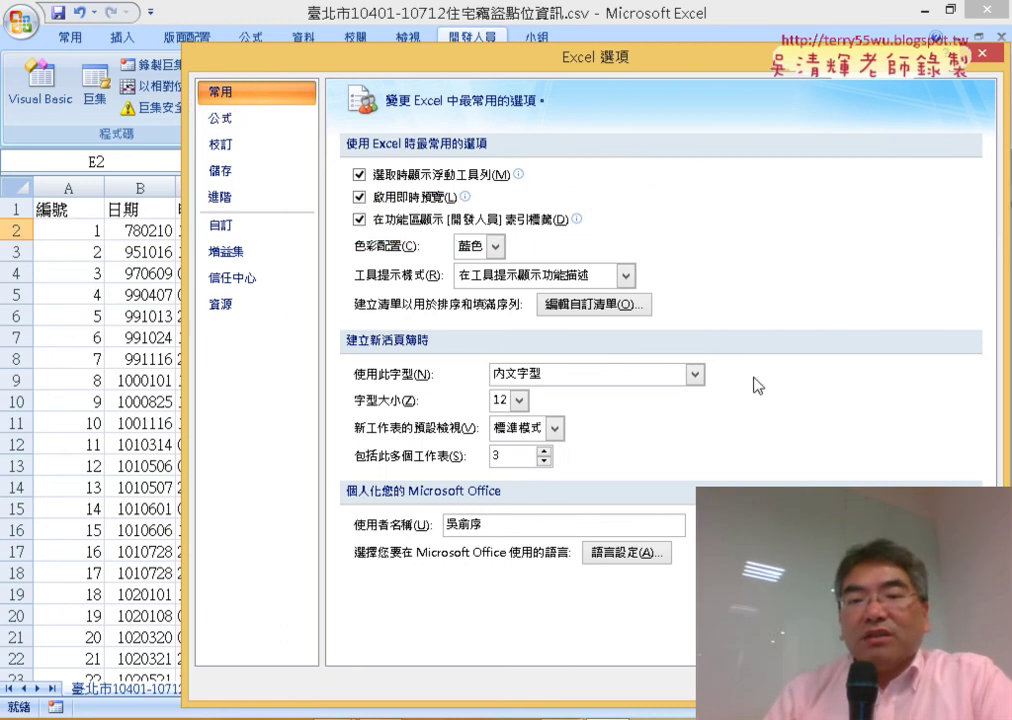
key("Escape")
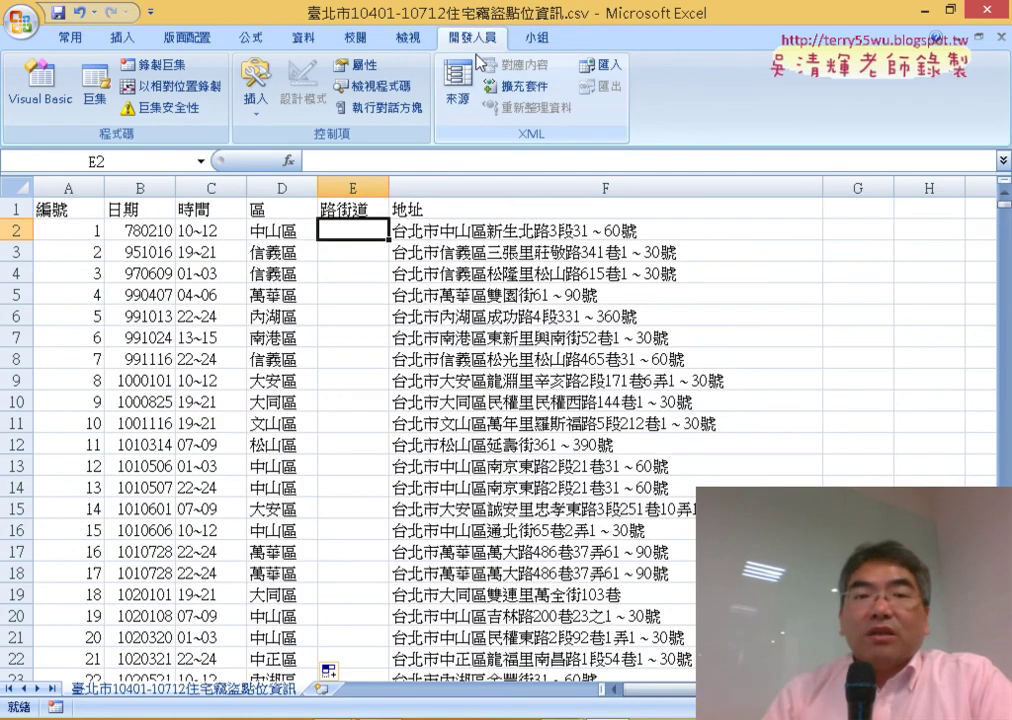
- In the VBA editor, insert Module1 via Sheet1's 插入 > 模組 and paste the 路街道函數 code
left_click(41, 100)
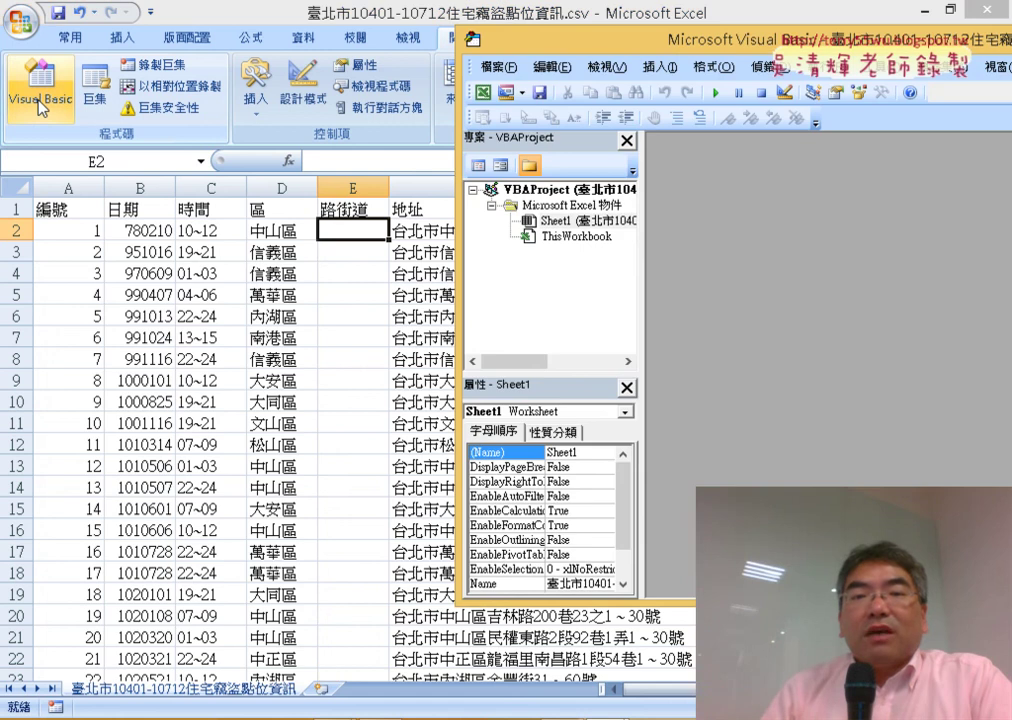
left_click_drag(520, 40, 243, 50)
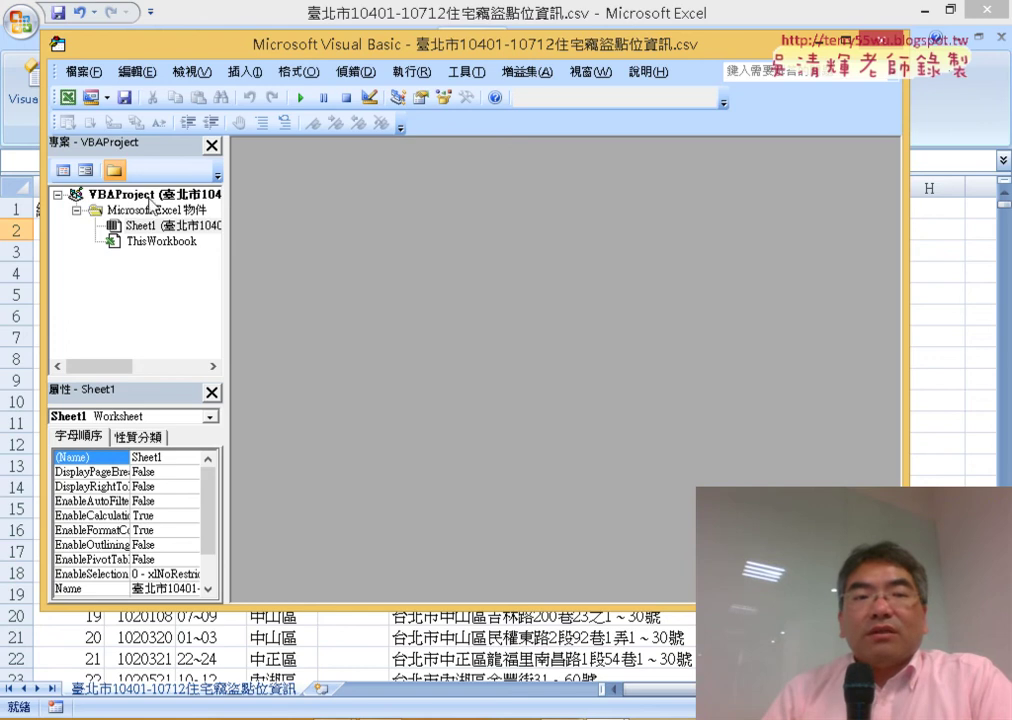
right_click(149, 226)
mouse_move(215, 303)
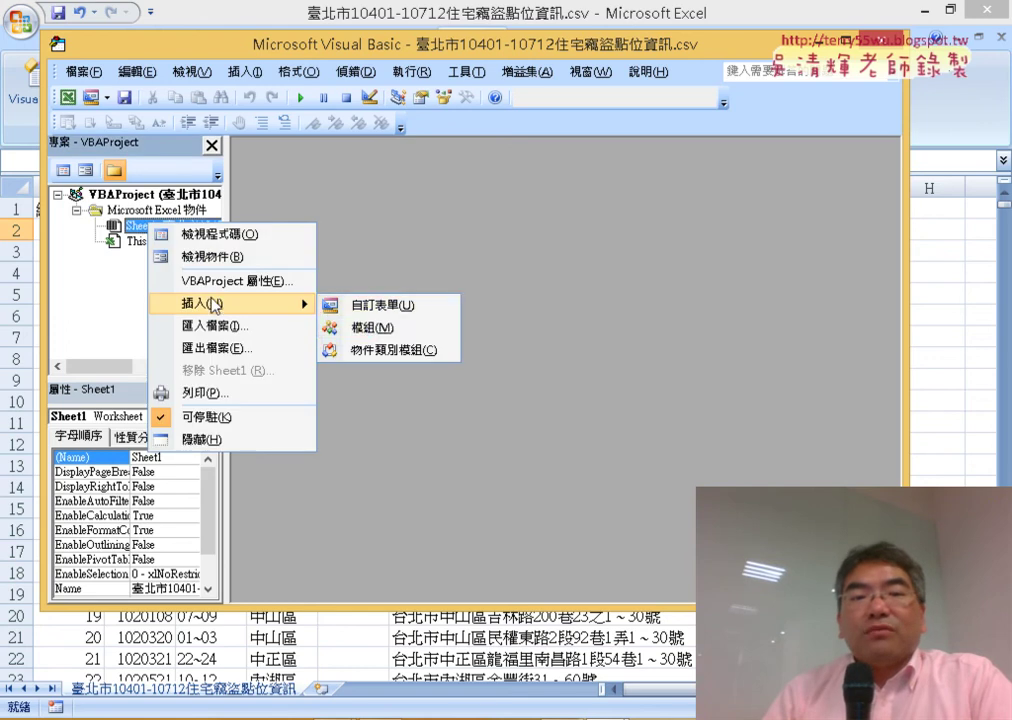
left_click(368, 328)
right_click(367, 258)
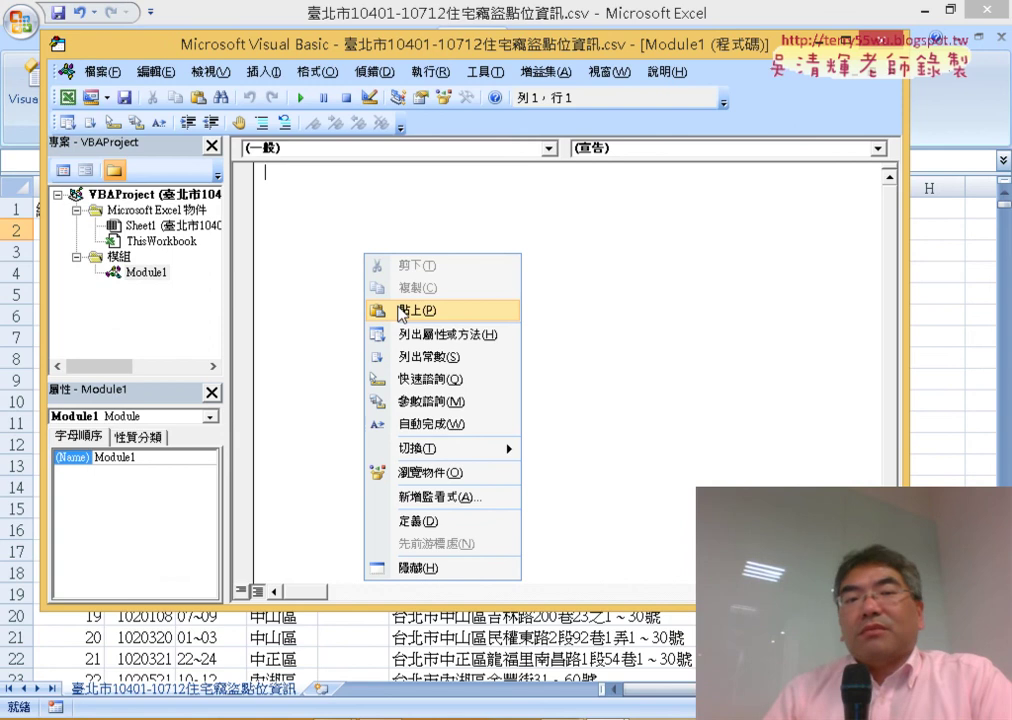
left_click(400, 312)
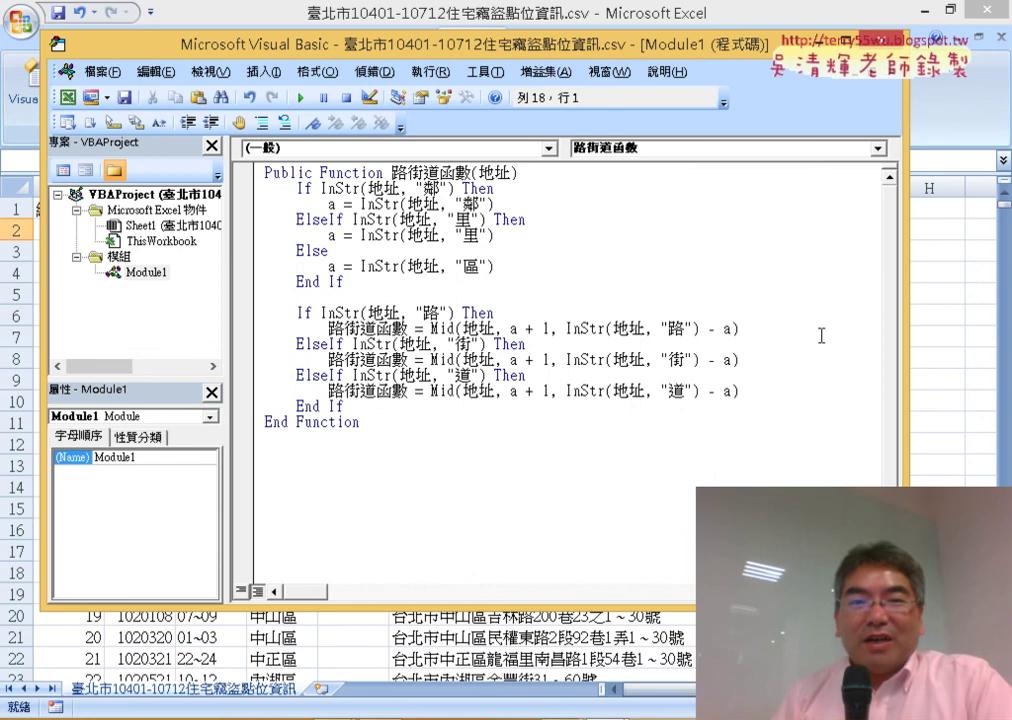
left_click(931, 315)
- Enter =路街道函數(F2) in E2 from the 使用者定義 category, showing 新生北路
left_click(371, 234)
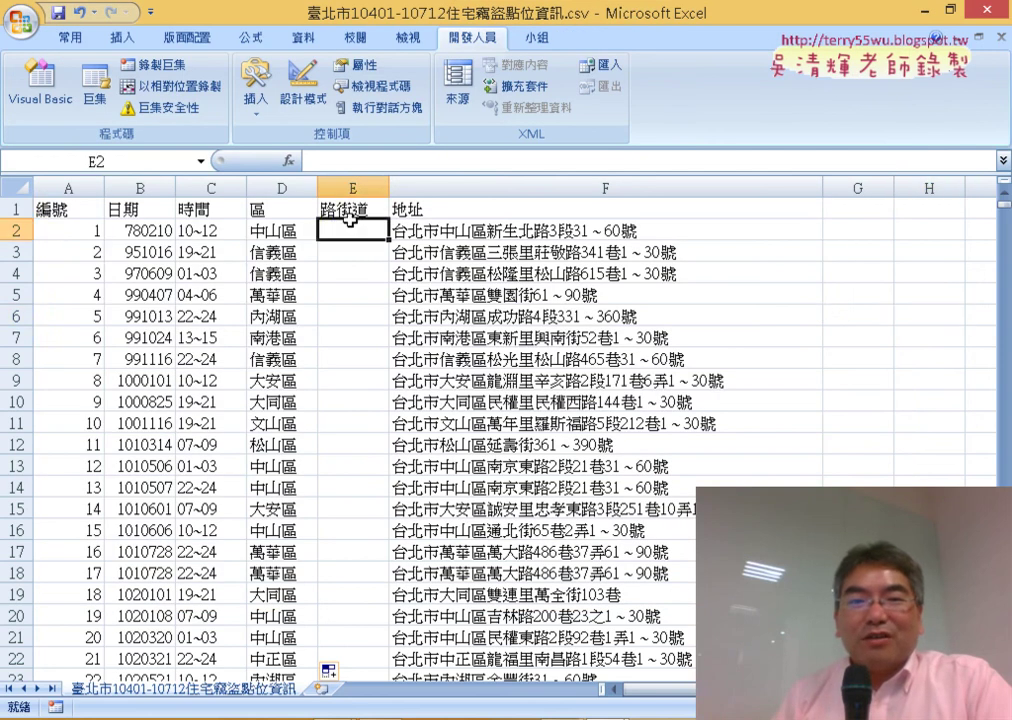
left_click(290, 160)
left_click_drag(541, 281, 377, 27)
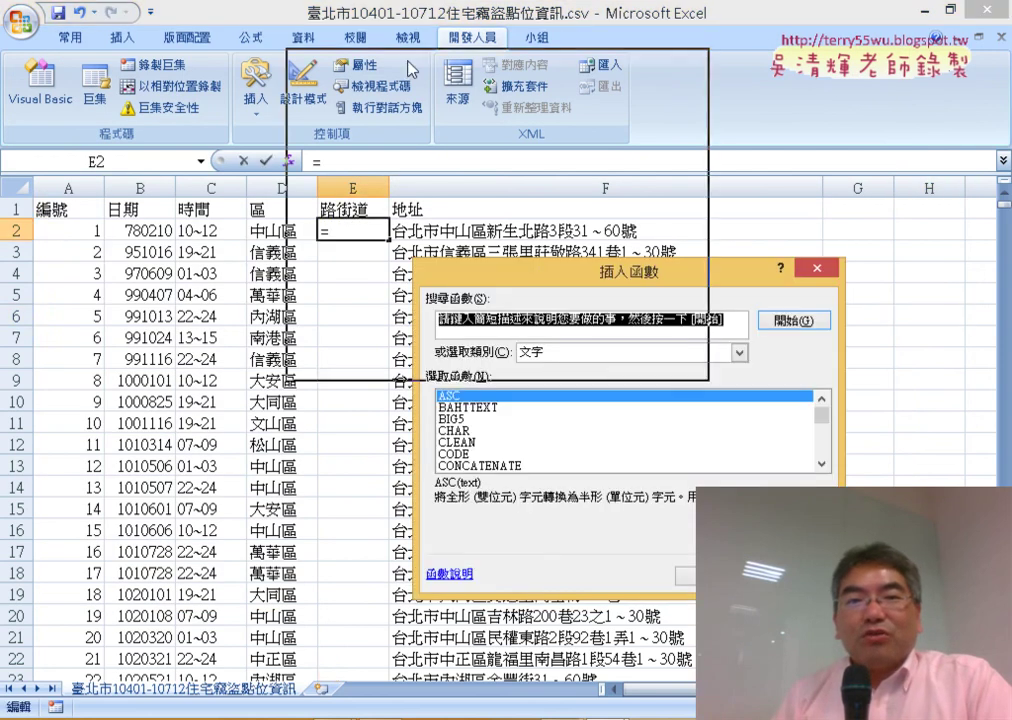
left_click(438, 100)
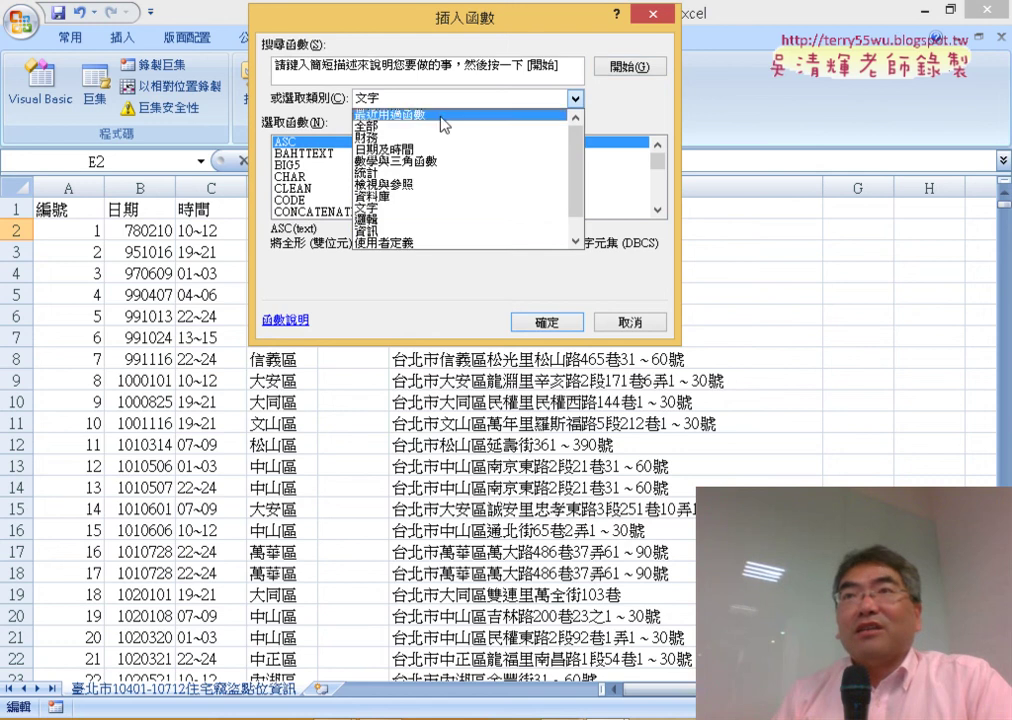
left_click(441, 243)
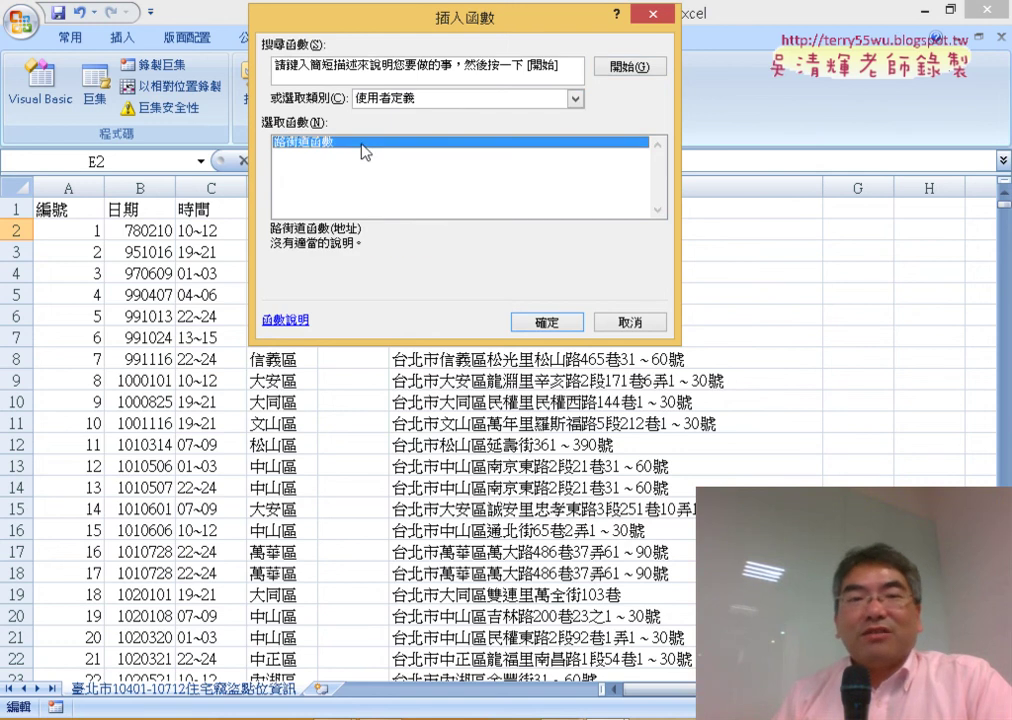
double_click(361, 145)
left_click_drag(381, 99, 578, 299)
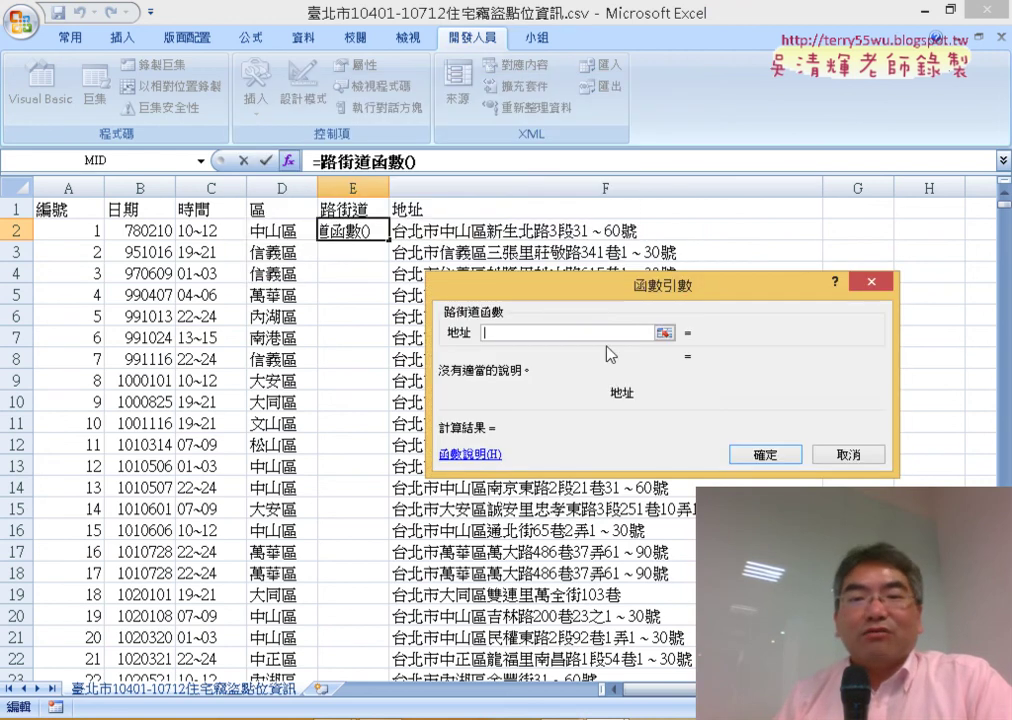
left_click(575, 230)
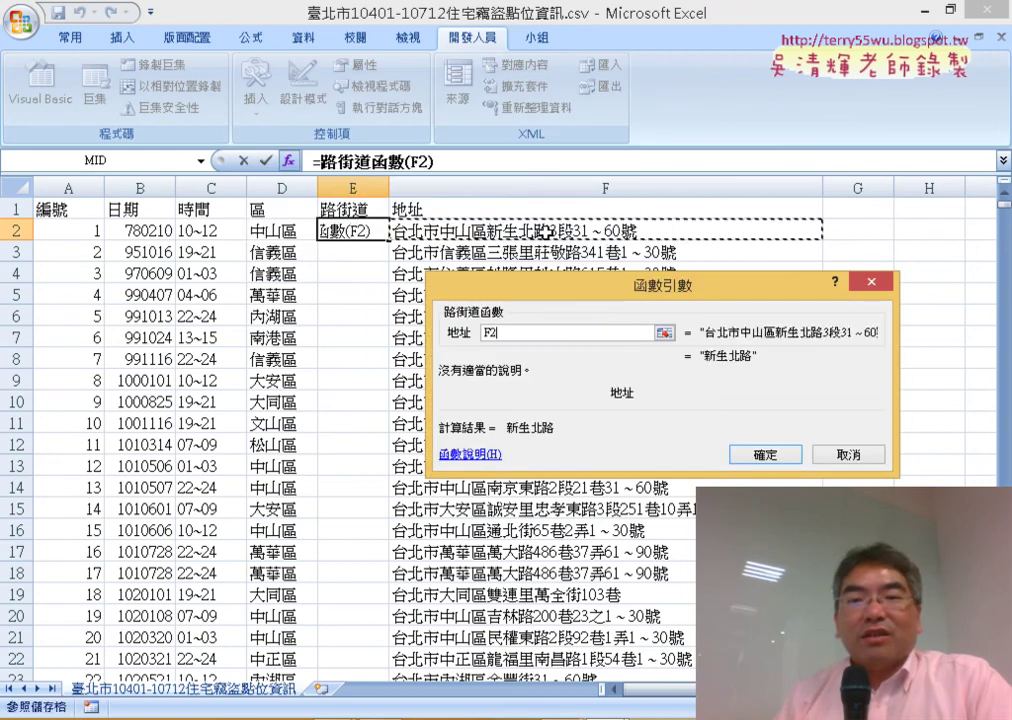
left_click(766, 455)
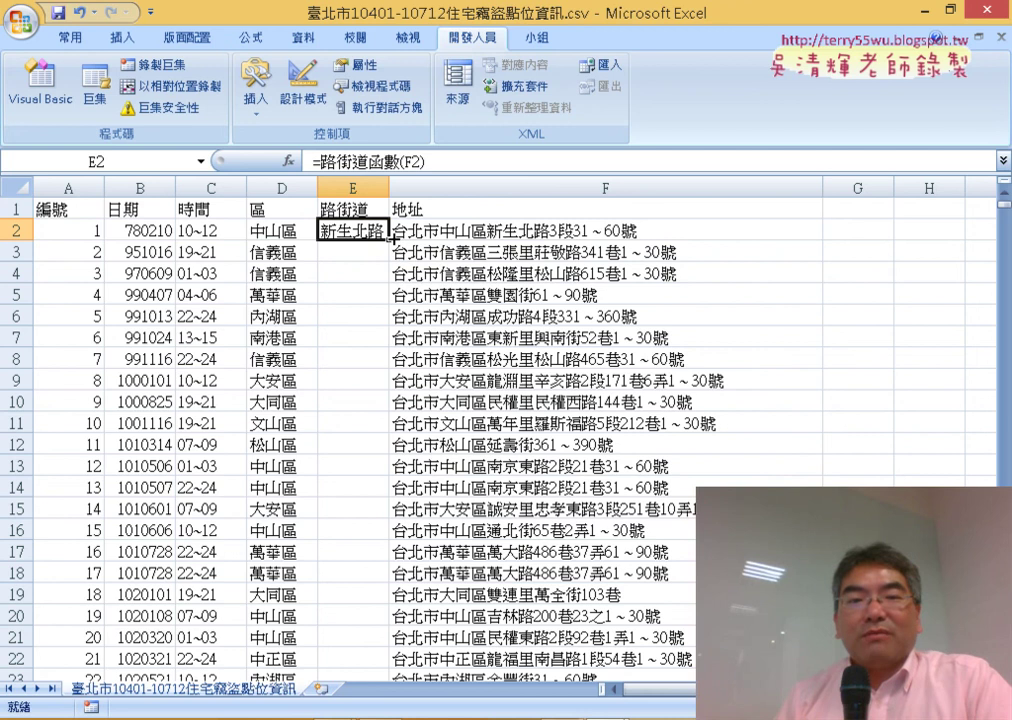
- Fill the 路街道函數 formula down column E, then switch to the Google Docs notes
double_click(391, 239)
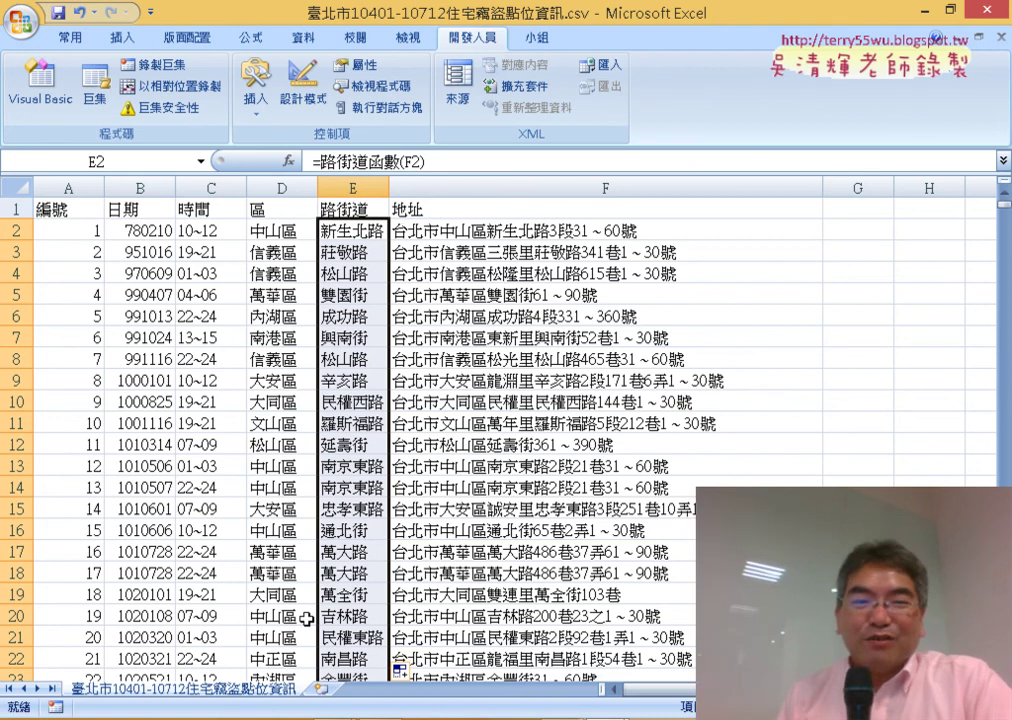
key("alt+Tab")
scroll(460, 440, "up", 5)
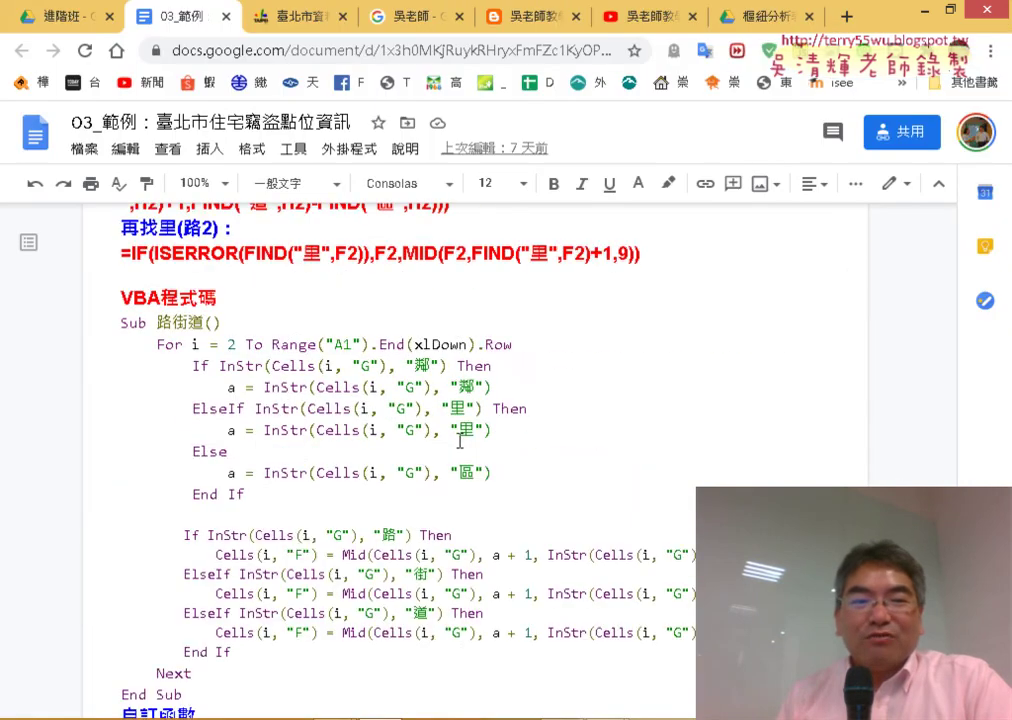
- Scroll up to the 找街 formula and select its FIND("區",G2) part
scroll(460, 440, "up", 1)
scroll(460, 440, "up", 2)
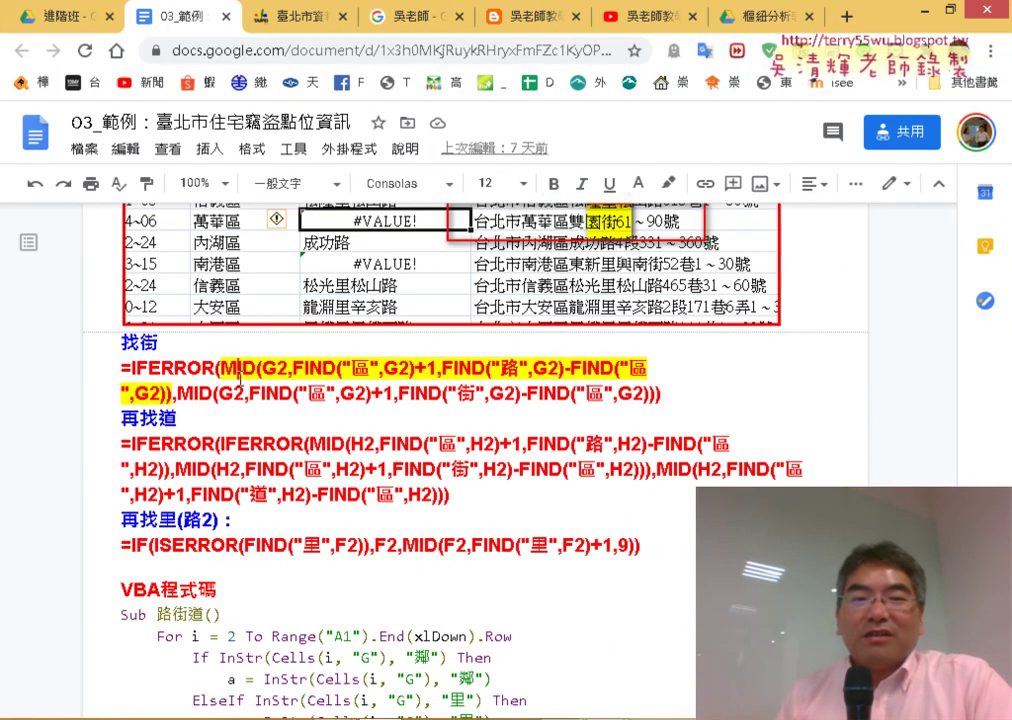
left_click(241, 369)
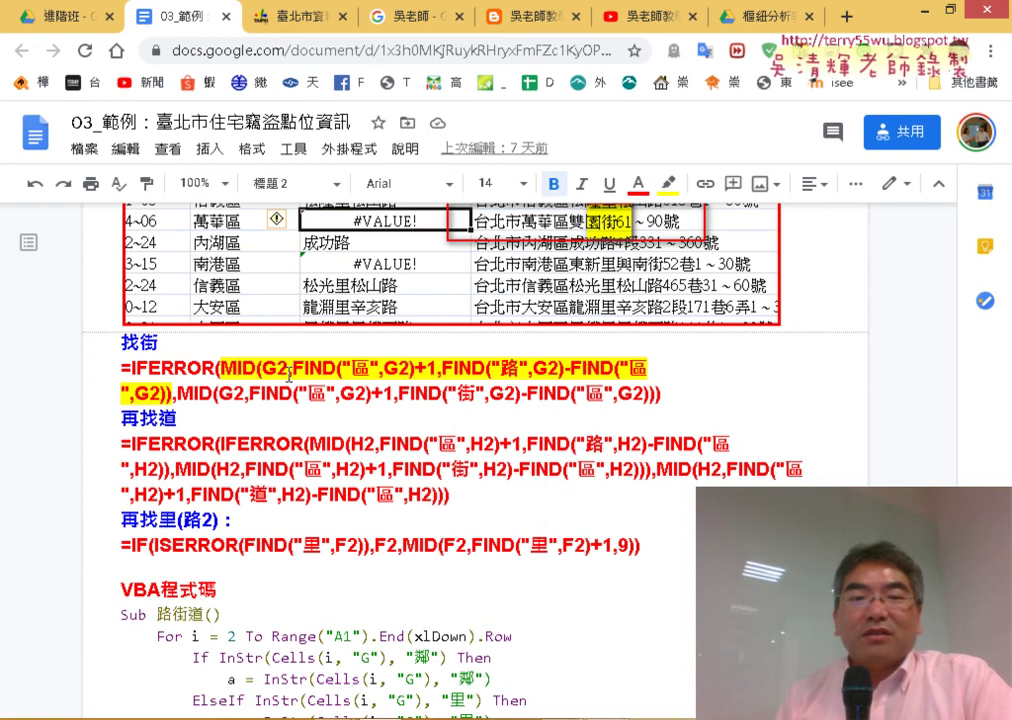
left_click_drag(292, 368, 414, 368)
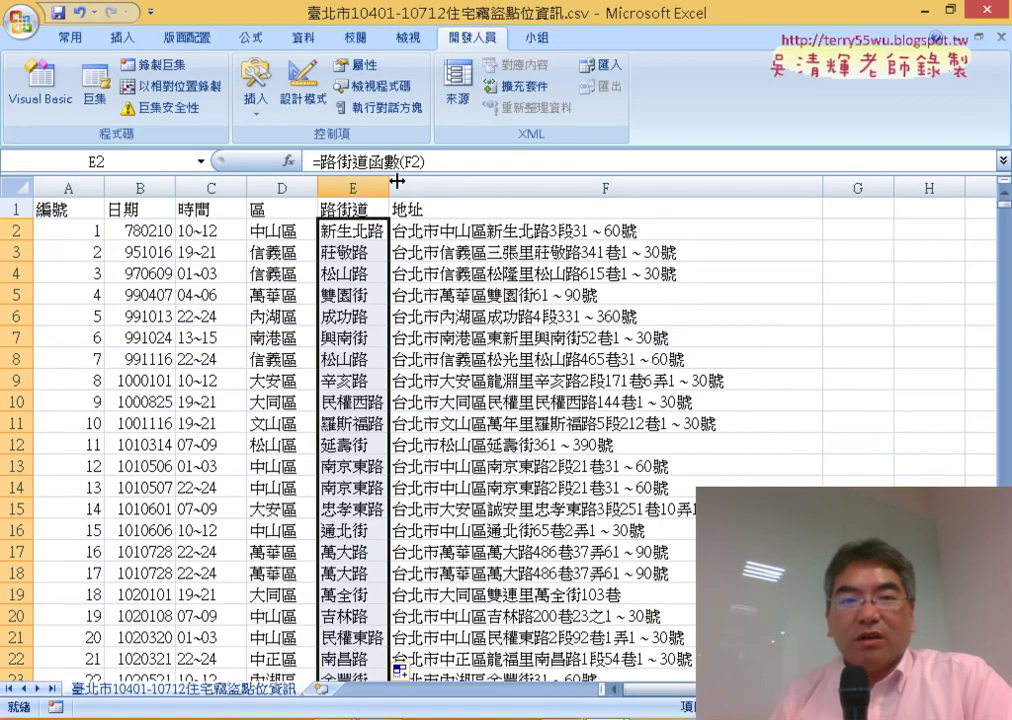
left_click_drag(389, 187, 435, 187)
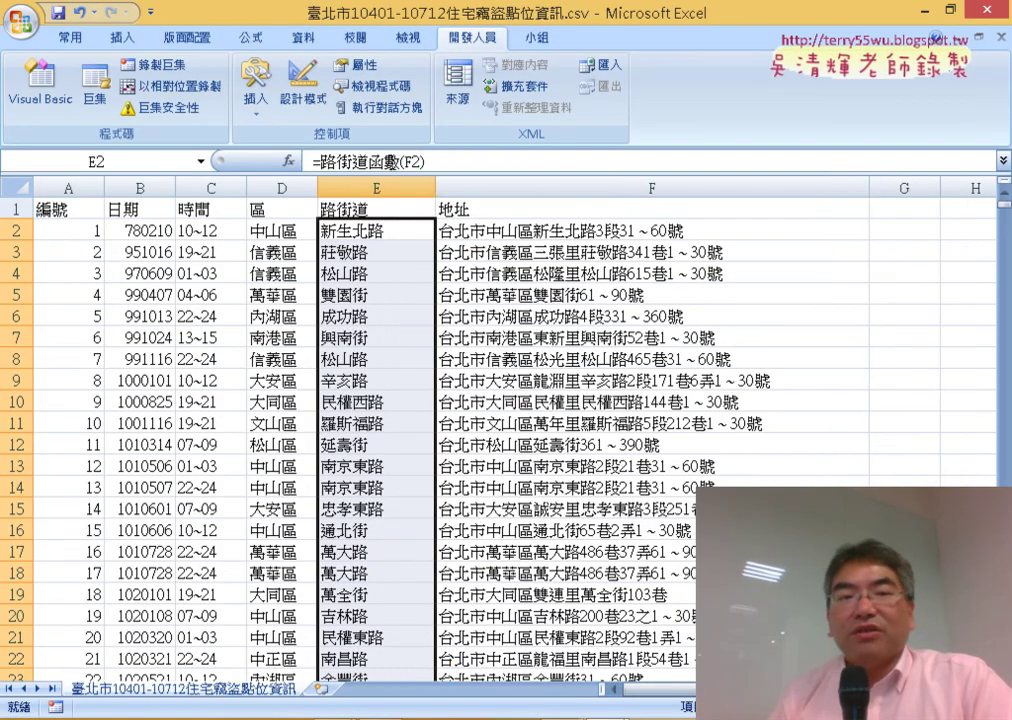
left_click(30, 82)
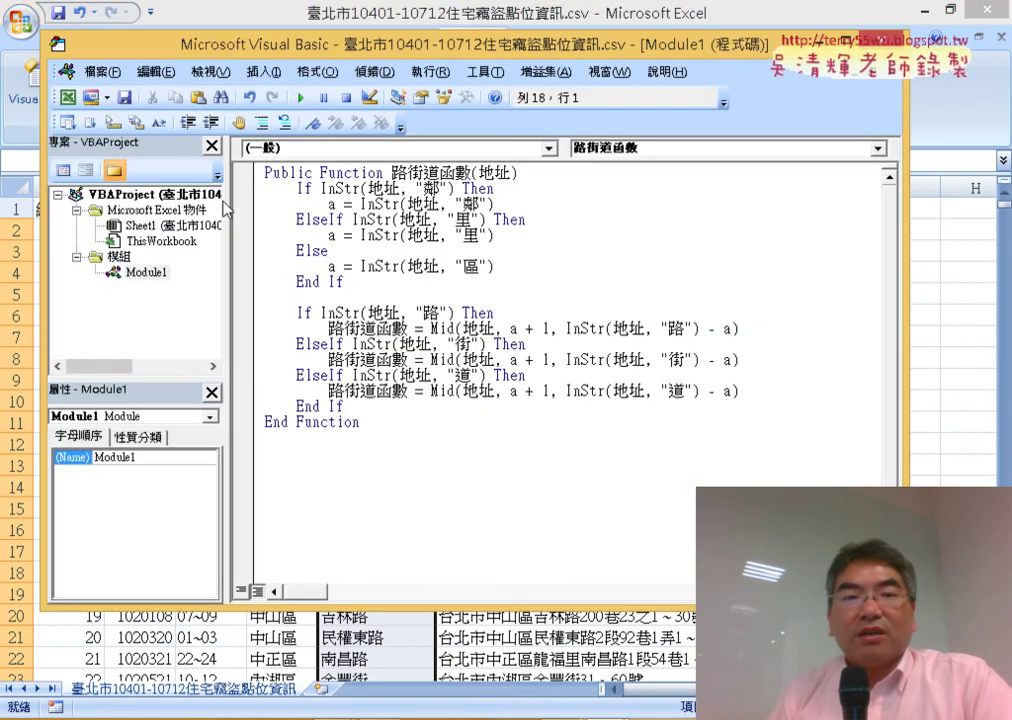
left_click_drag(252, 42, 330, 145)
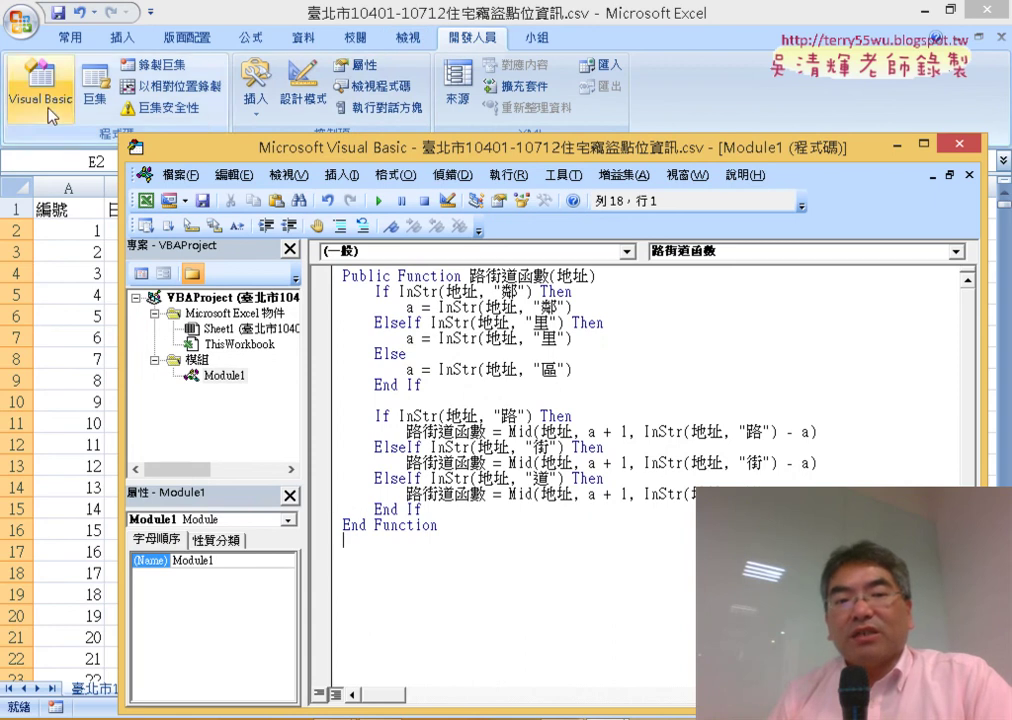
right_click(232, 329)
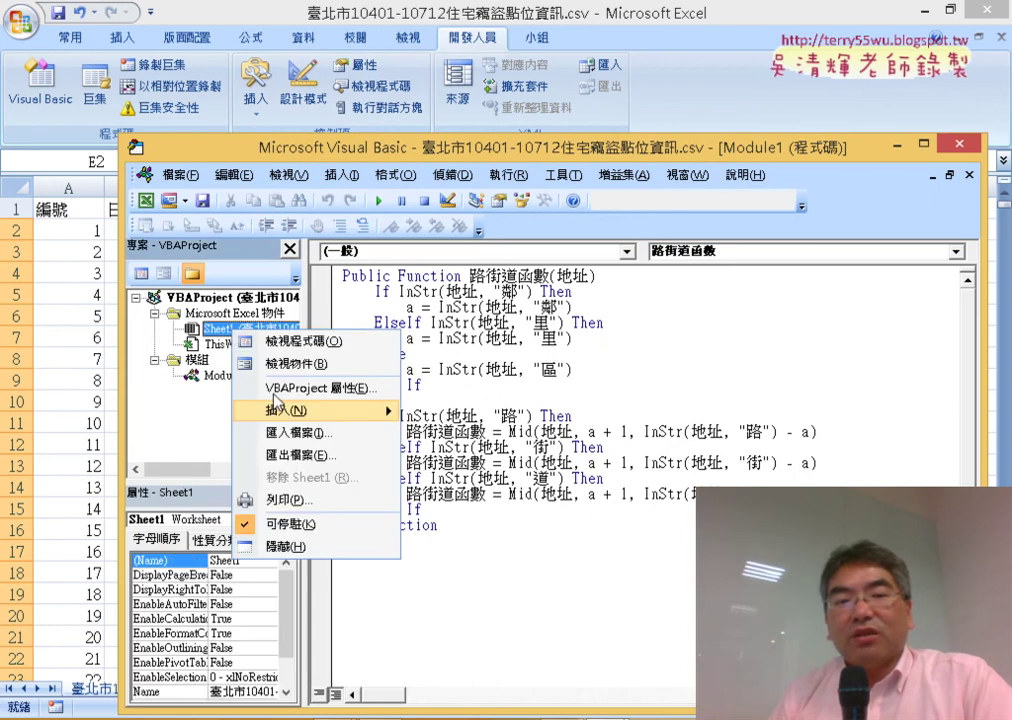
mouse_move(370, 410)
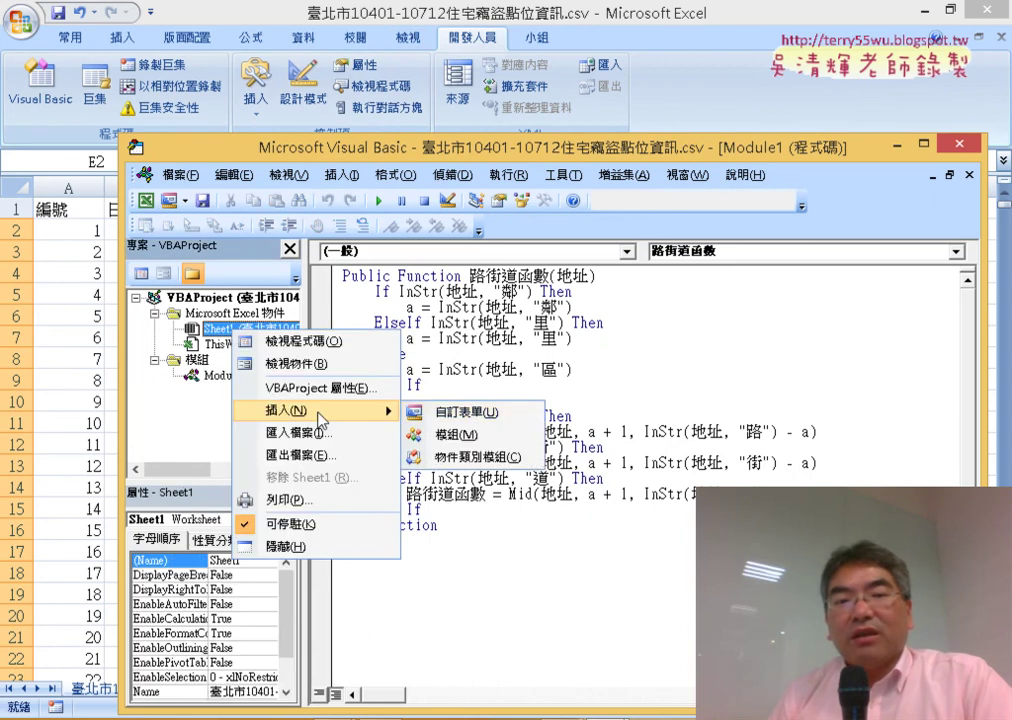
left_click(535, 614)
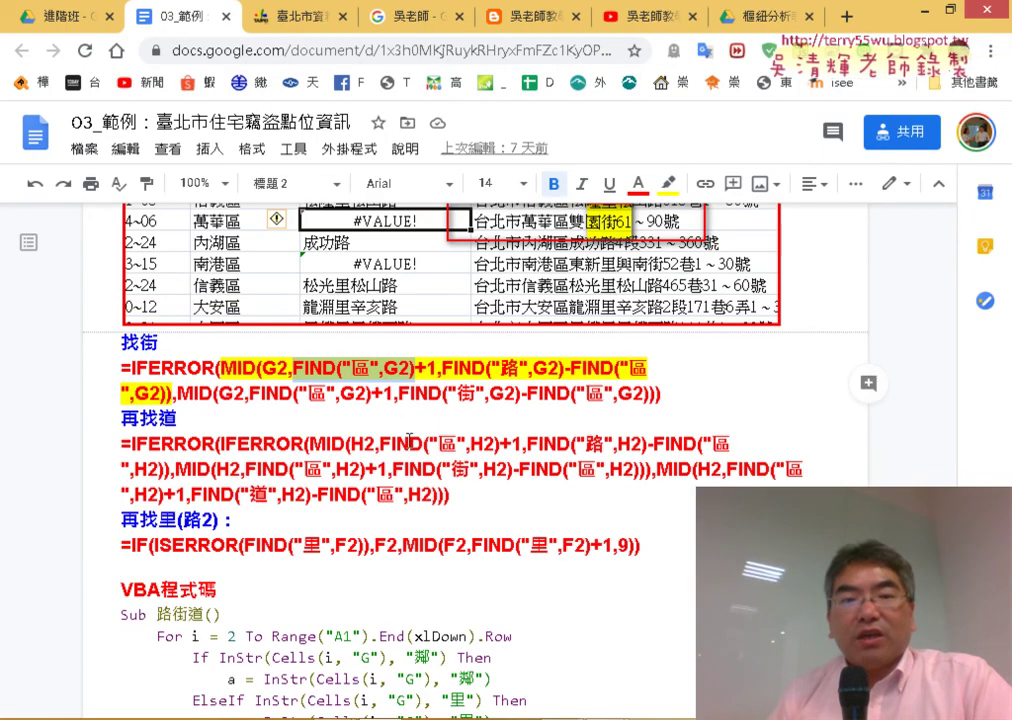
- In Google Drive, browse up to the _雲端白板畫面 folder and back down into 進階班
left_click(50, 17)
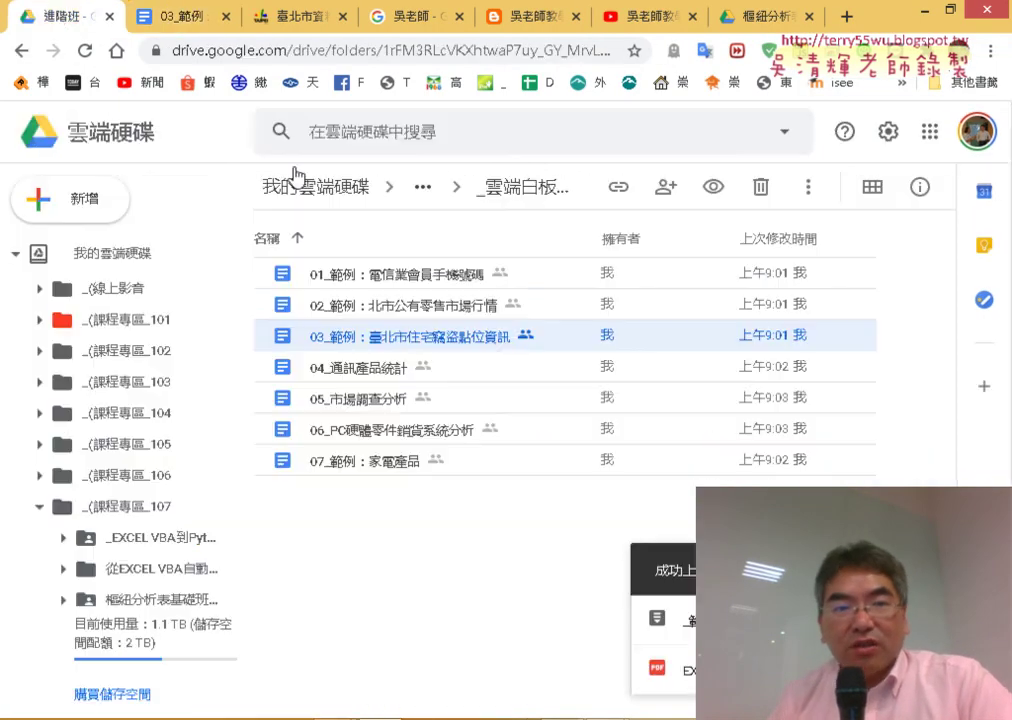
left_click(21, 52)
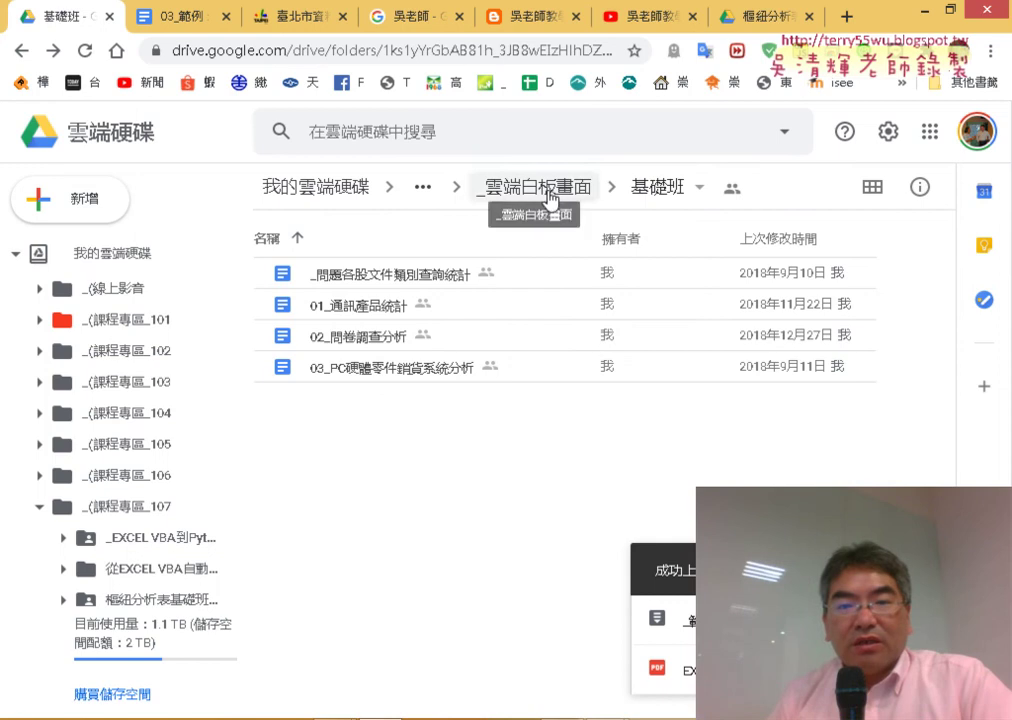
left_click(549, 190)
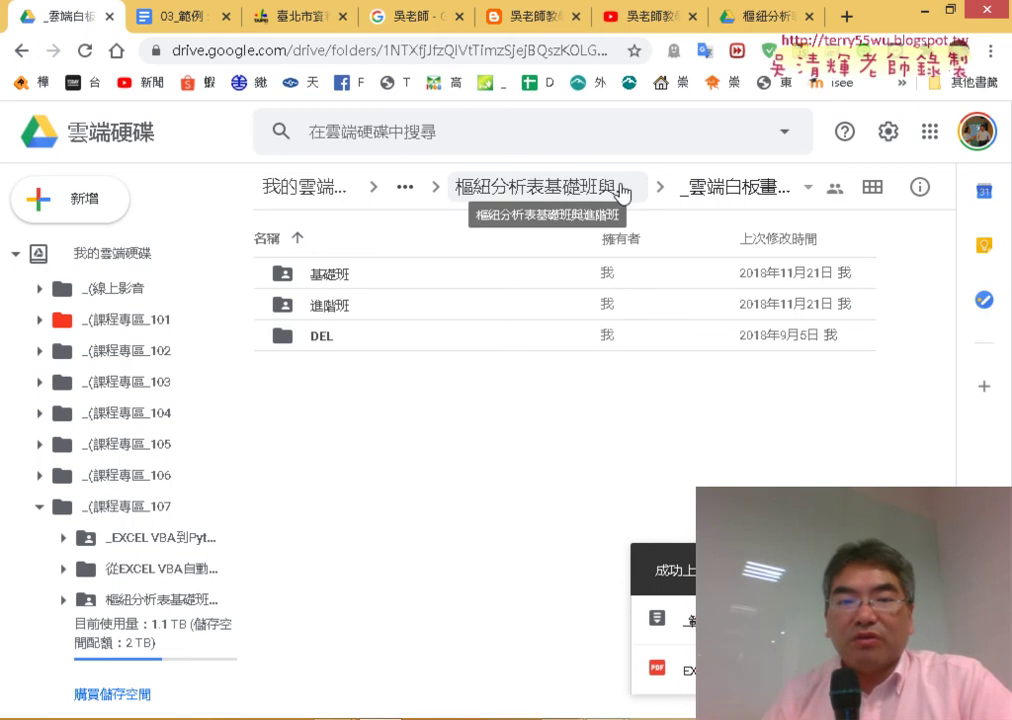
left_click(582, 192)
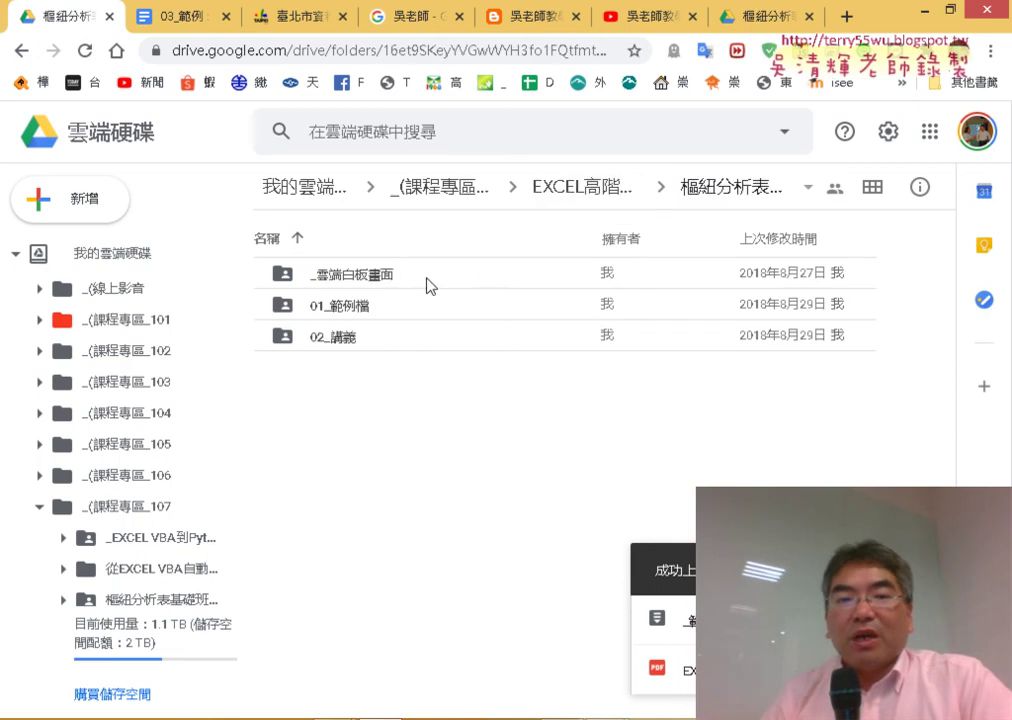
double_click(427, 285)
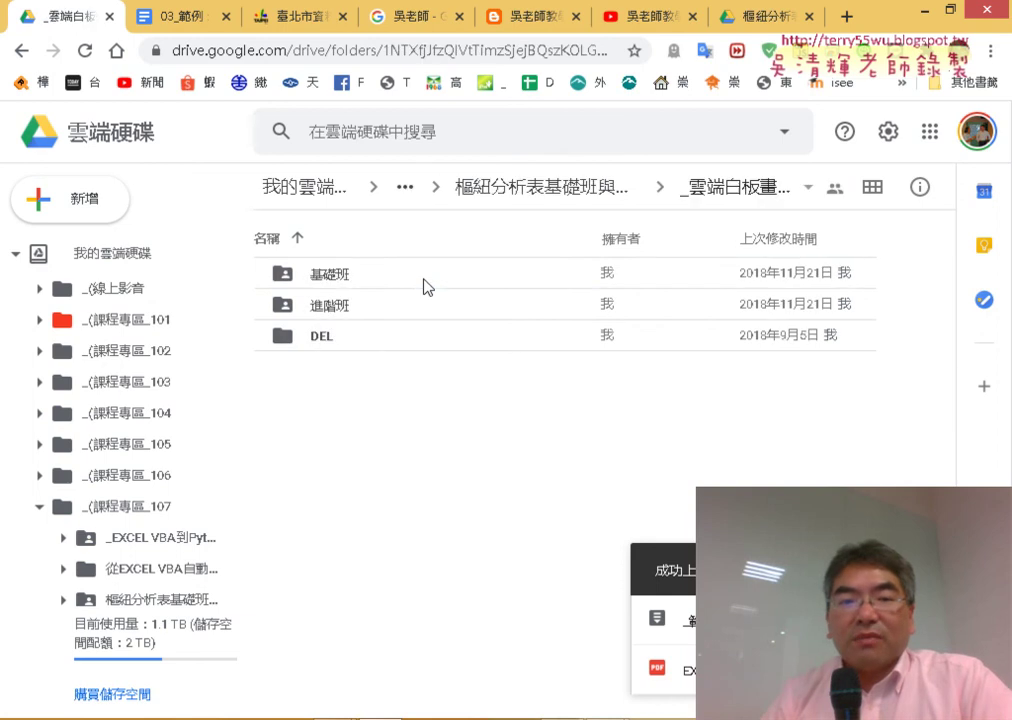
double_click(330, 306)
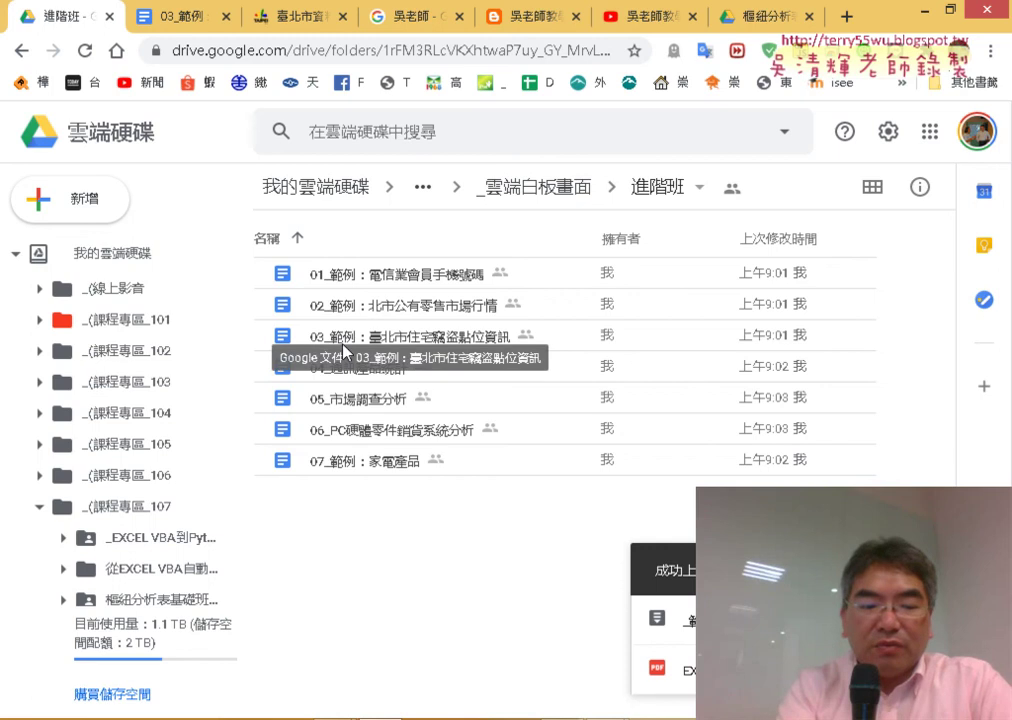
- Select the 03_範例：臺北市住宅竊盜點位資訊 document and return to its tab
left_click(343, 347)
left_click(343, 347)
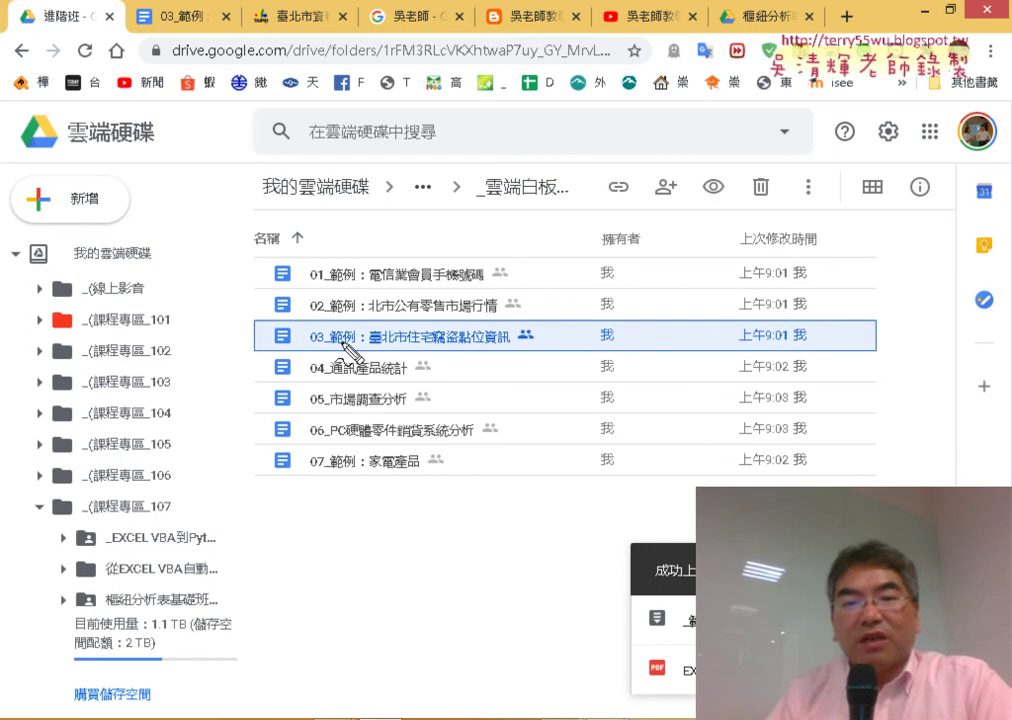
mouse_move(505, 350)
left_mouse_down()
mouse_move(422, 333)
mouse_move(495, 352)
left_mouse_up()
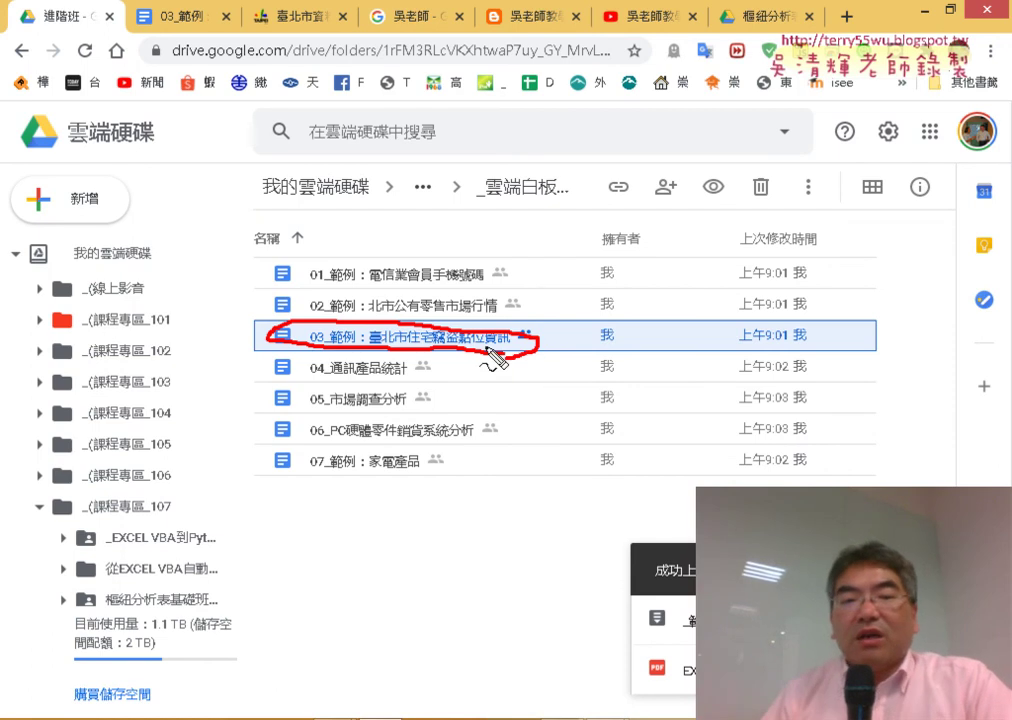
key("Escape")
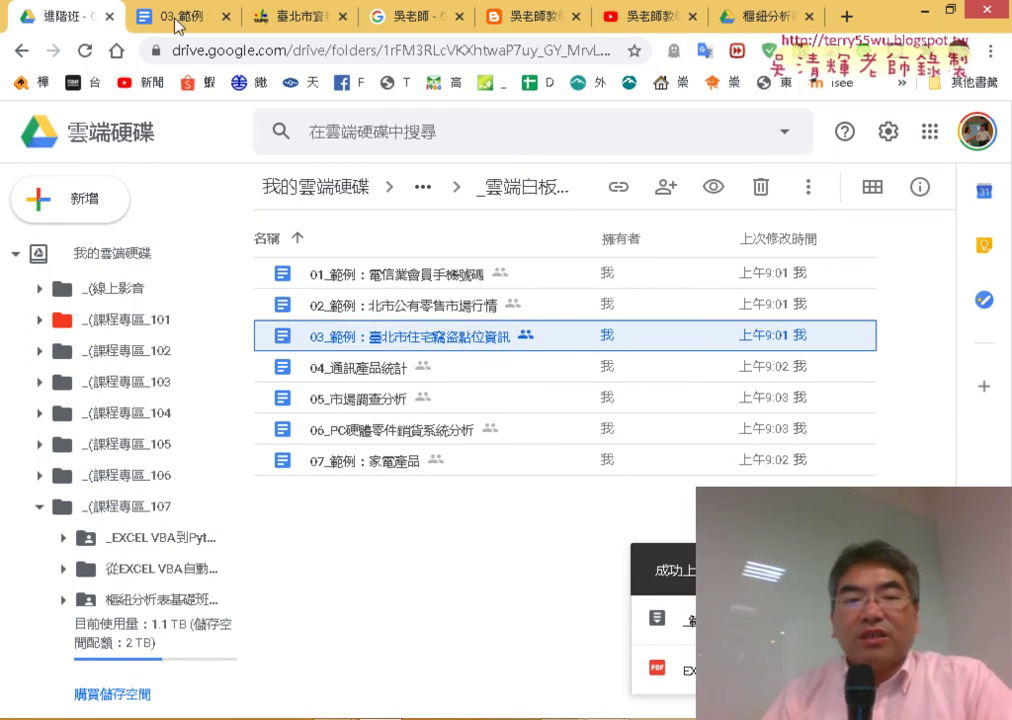
left_click(176, 16)
- Scroll to the 自訂函數 section and highlight the whole 路街道函數 code, then deselect it
scroll(406, 458, "down", 5)
scroll(406, 458, "down", 2)
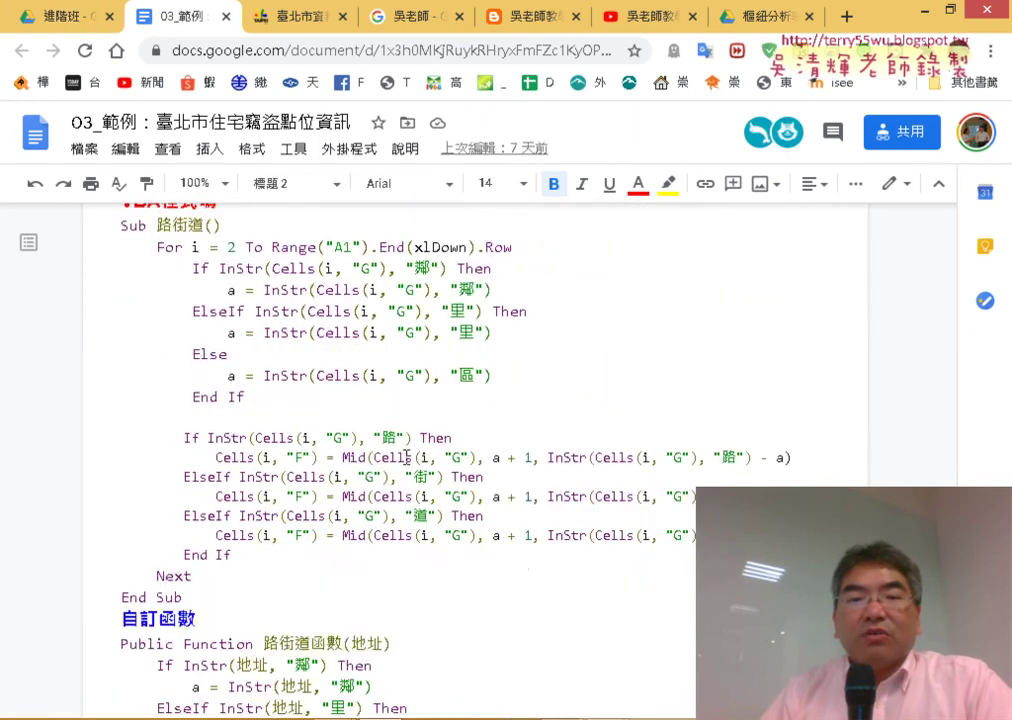
scroll(406, 458, "down", 5)
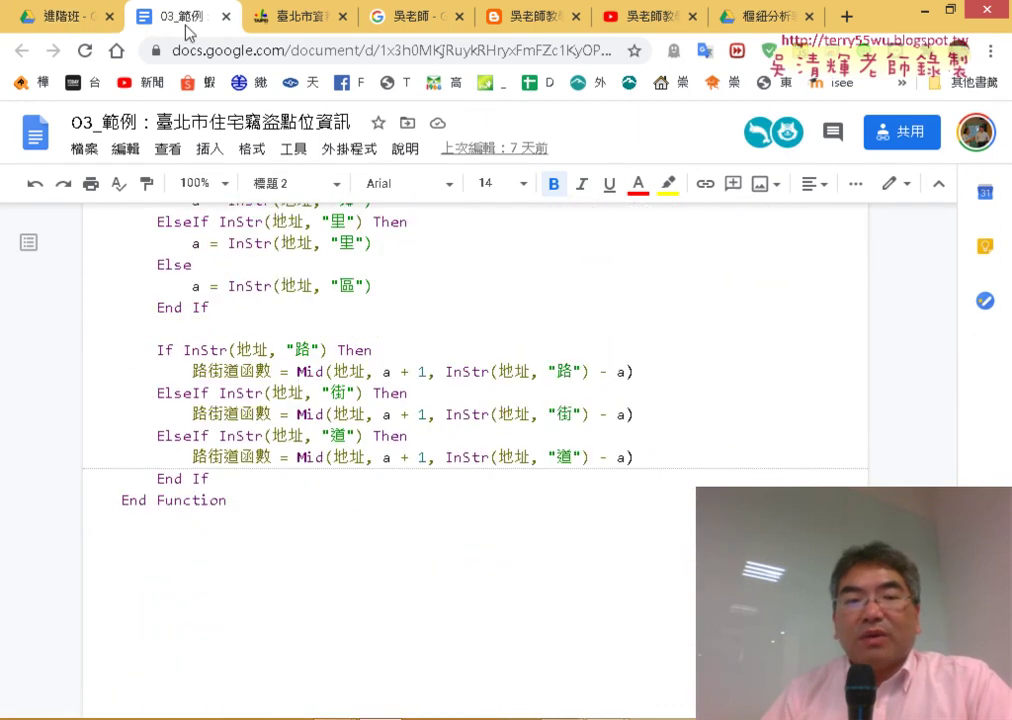
scroll(294, 337, "up", 4)
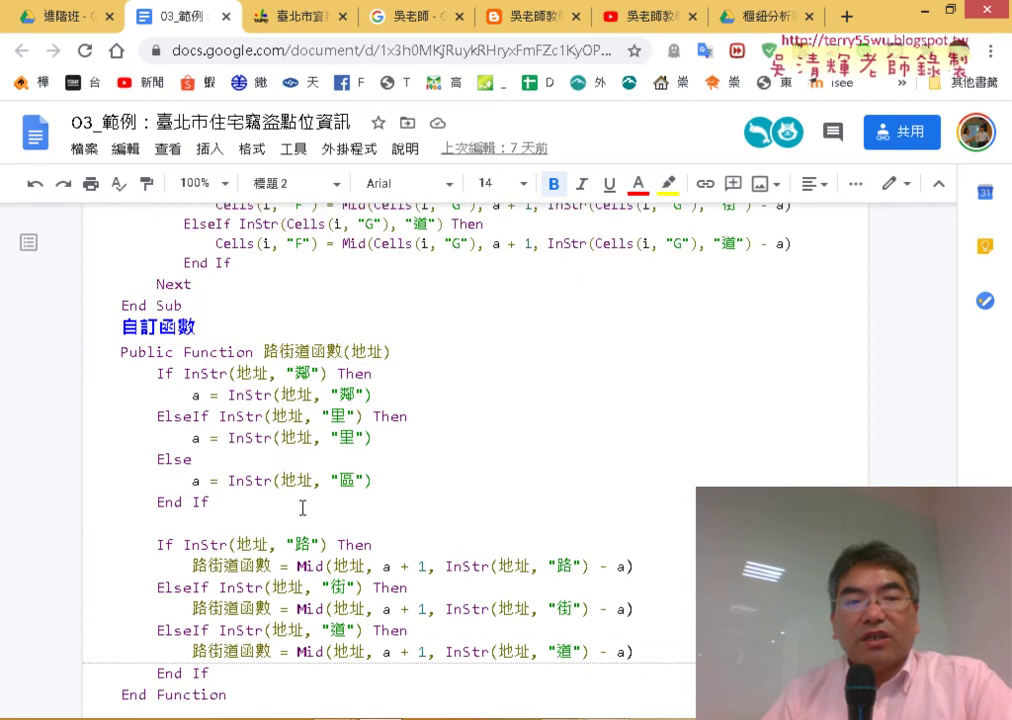
scroll(302, 508, "down", 2)
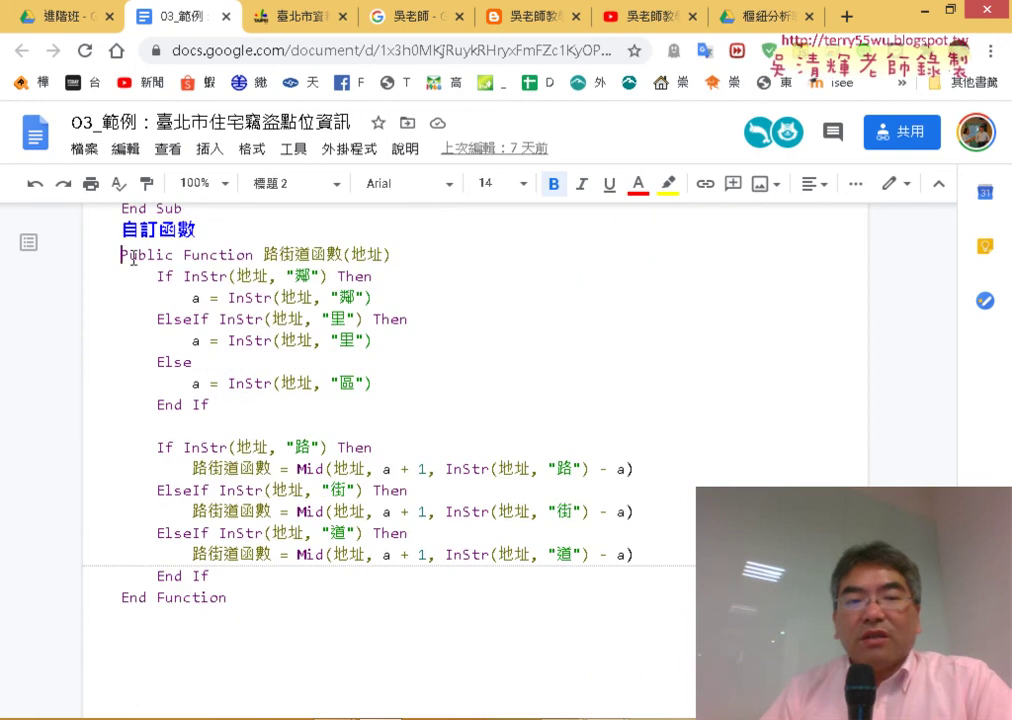
left_click_drag(133, 259, 240, 597)
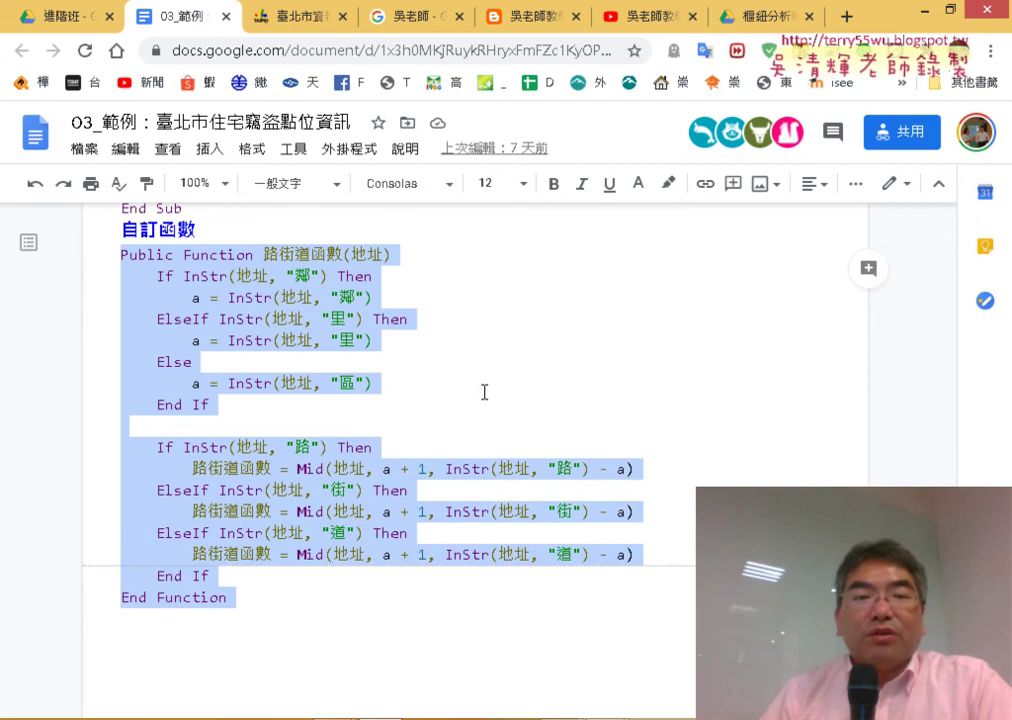
left_click(400, 340)
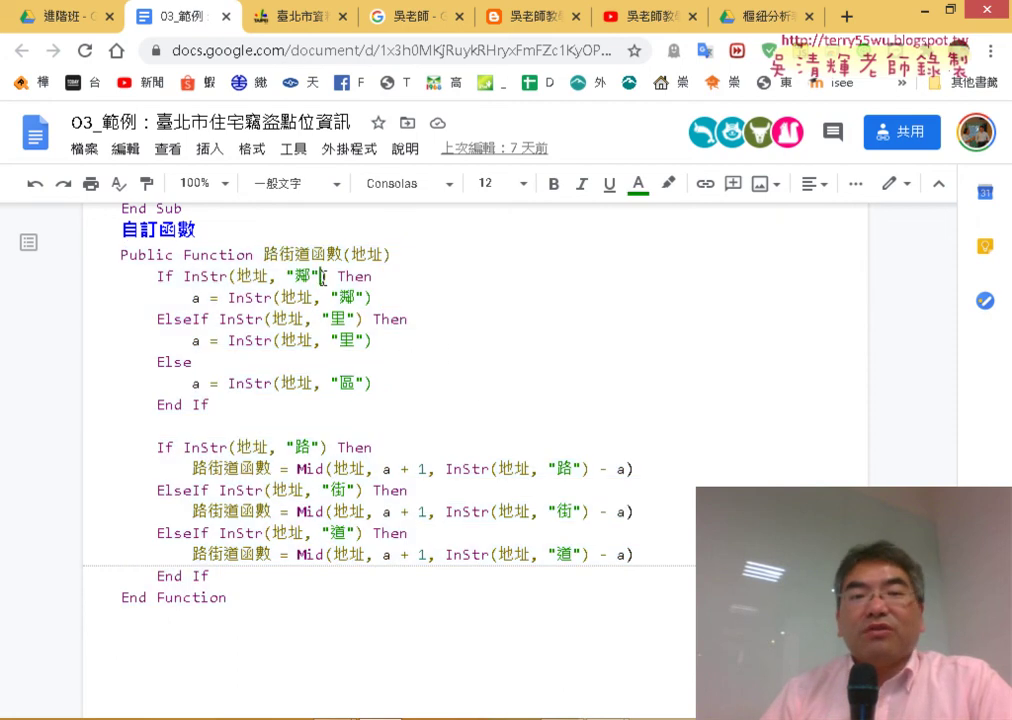
- Highlight the 鄉 and 里 search strings, the InStr call, variable a, and the 路 search string
left_click_drag(322, 277, 286, 277)
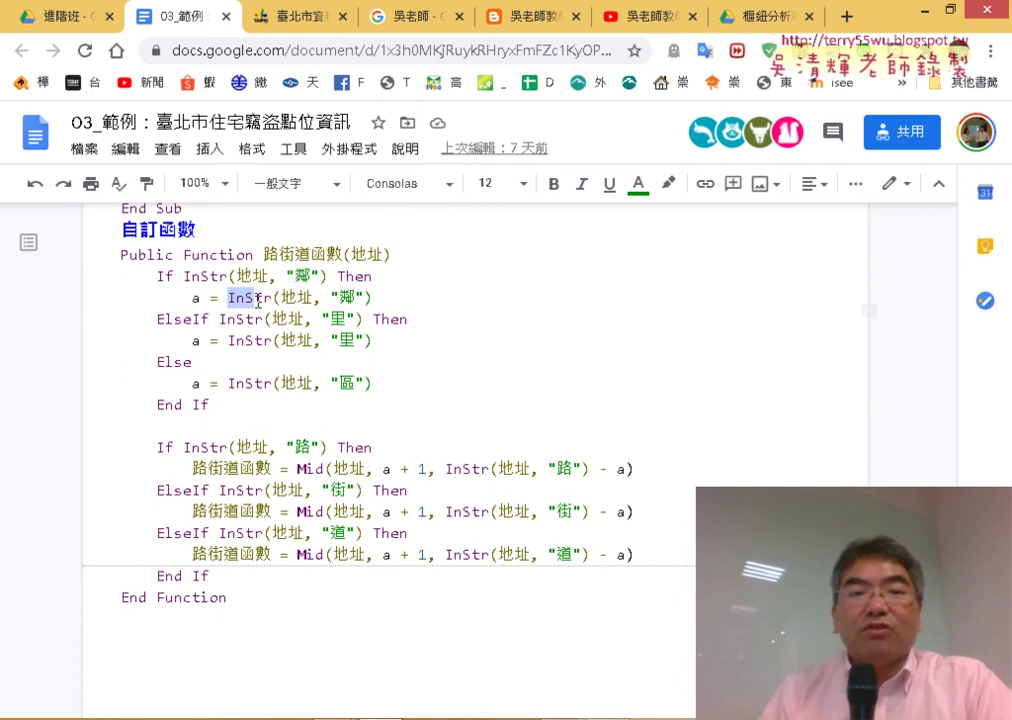
left_click_drag(228, 298, 273, 298)
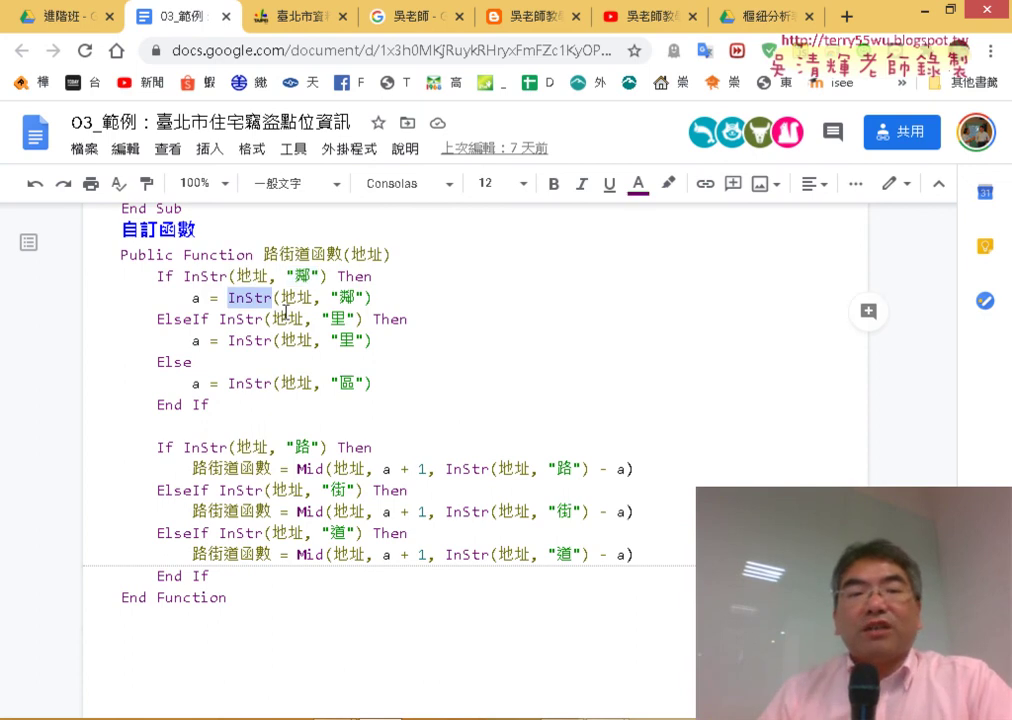
double_click(196, 298)
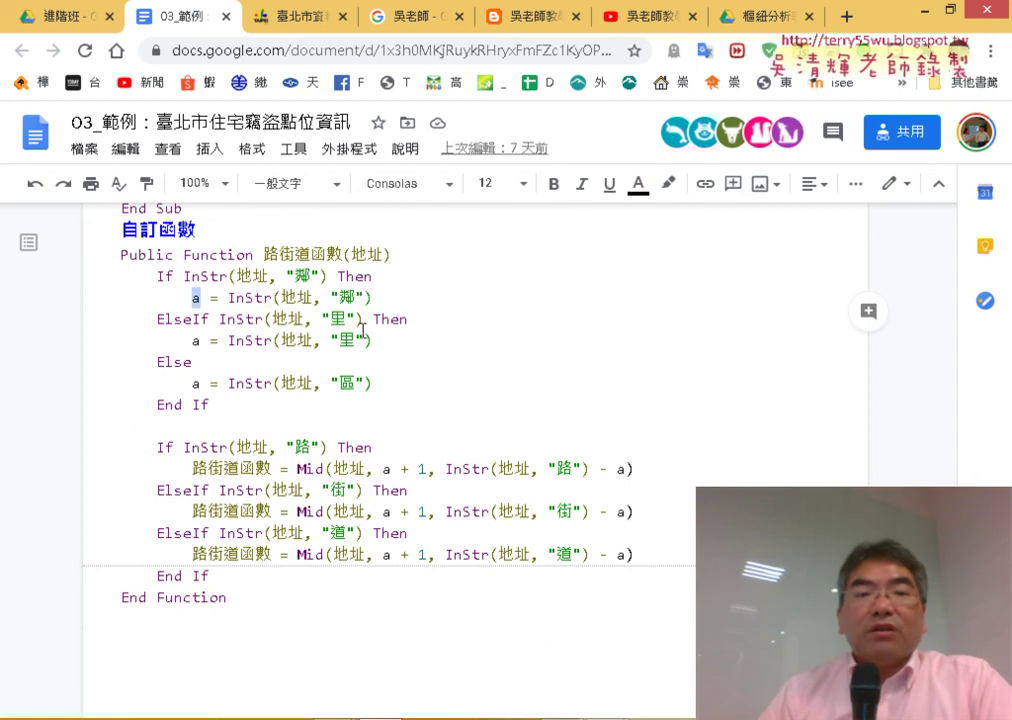
double_click(340, 319)
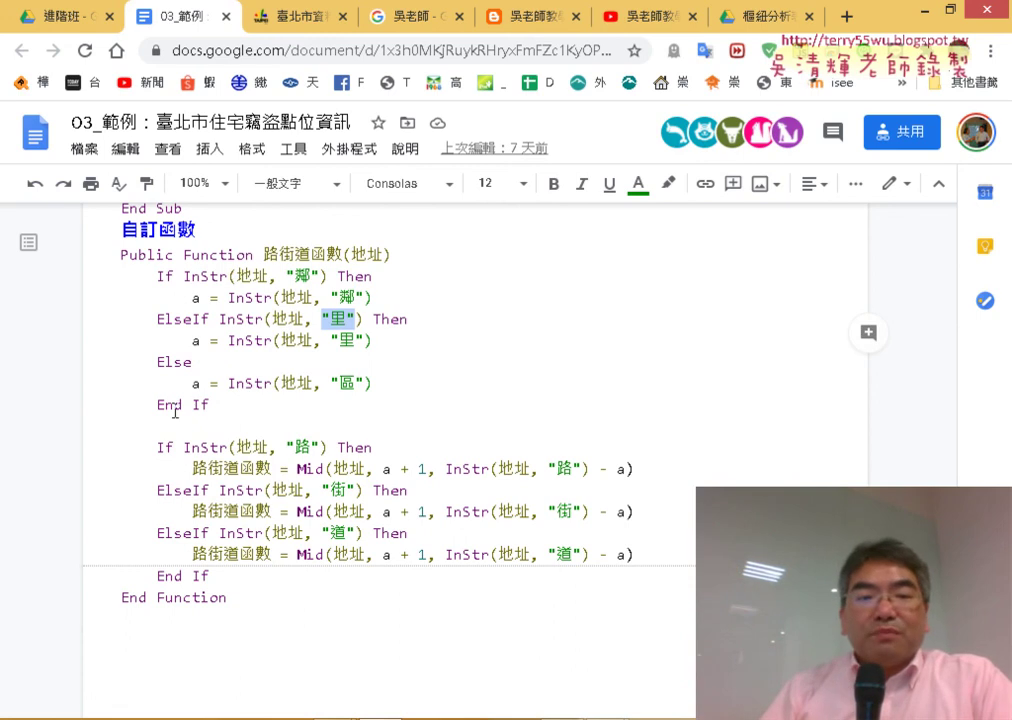
double_click(197, 385)
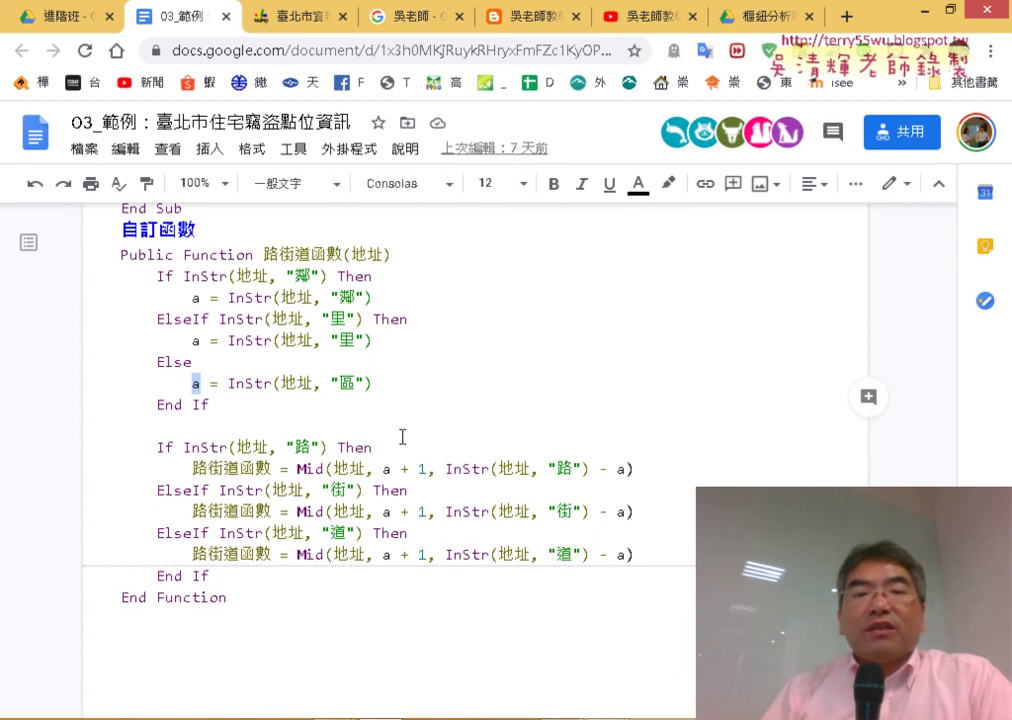
scroll(402, 437, "down", 1)
left_click_drag(318, 350, 287, 350)
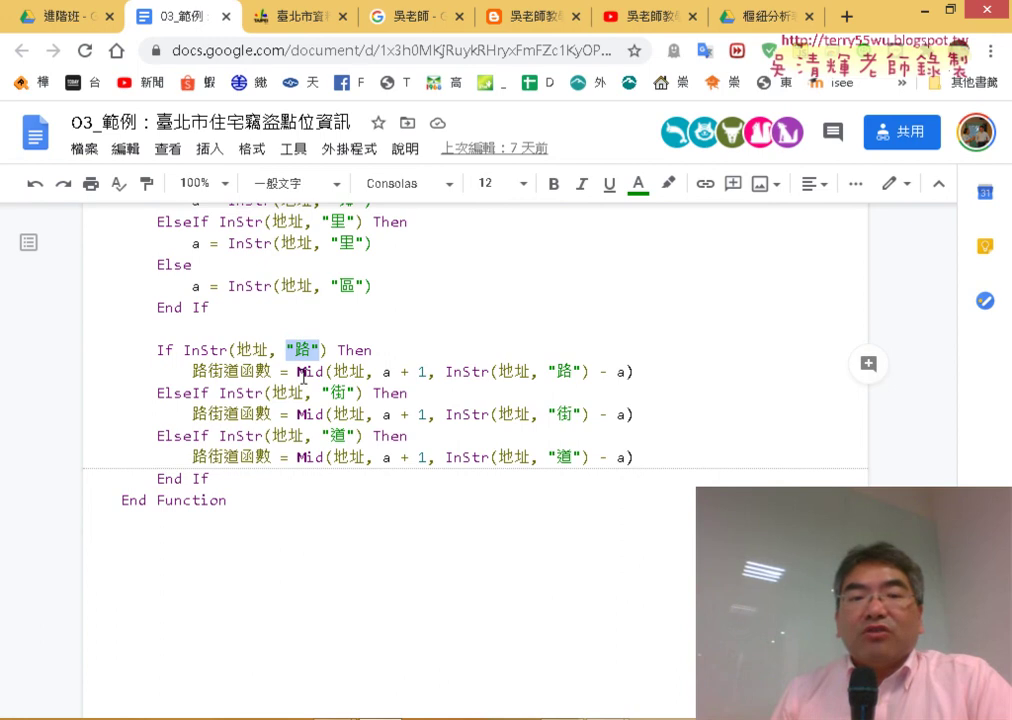
- Highlight the Mid call's 地址 and a + 1 arguments, plus the 路, 街 and 道 search terms
left_click_drag(298, 372, 325, 377)
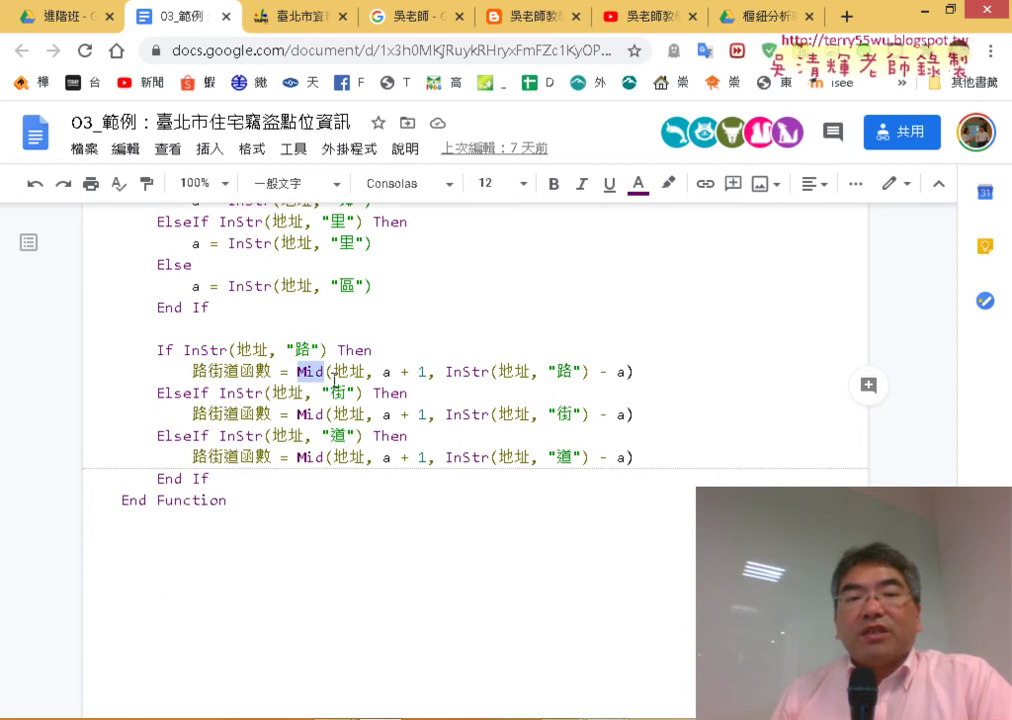
double_click(341, 372)
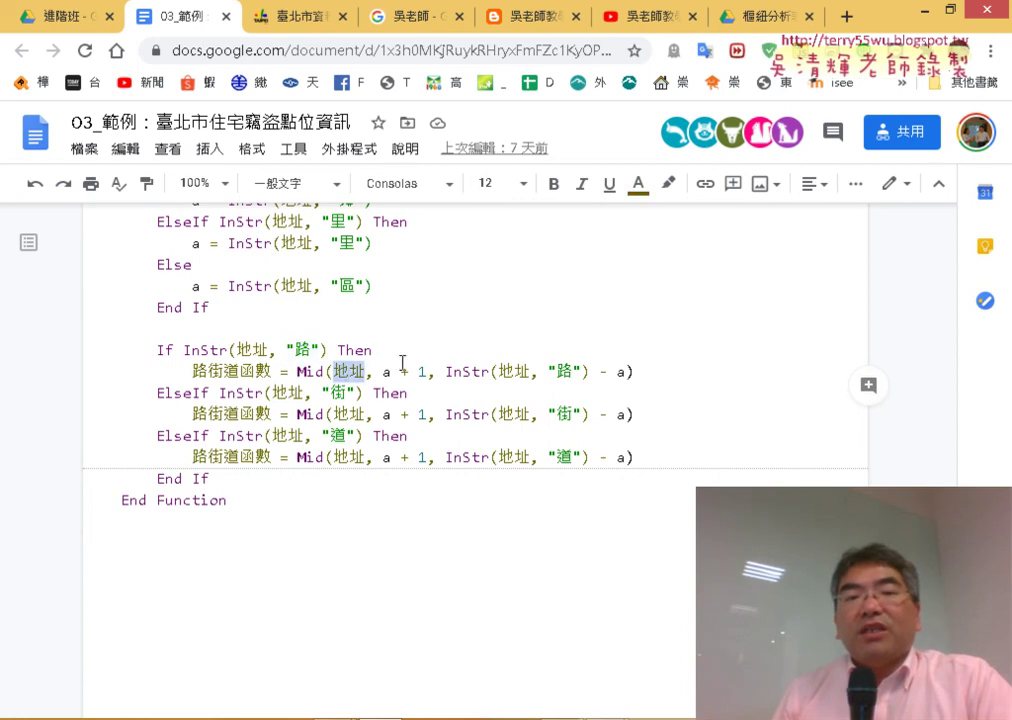
left_click_drag(383, 372, 438, 372)
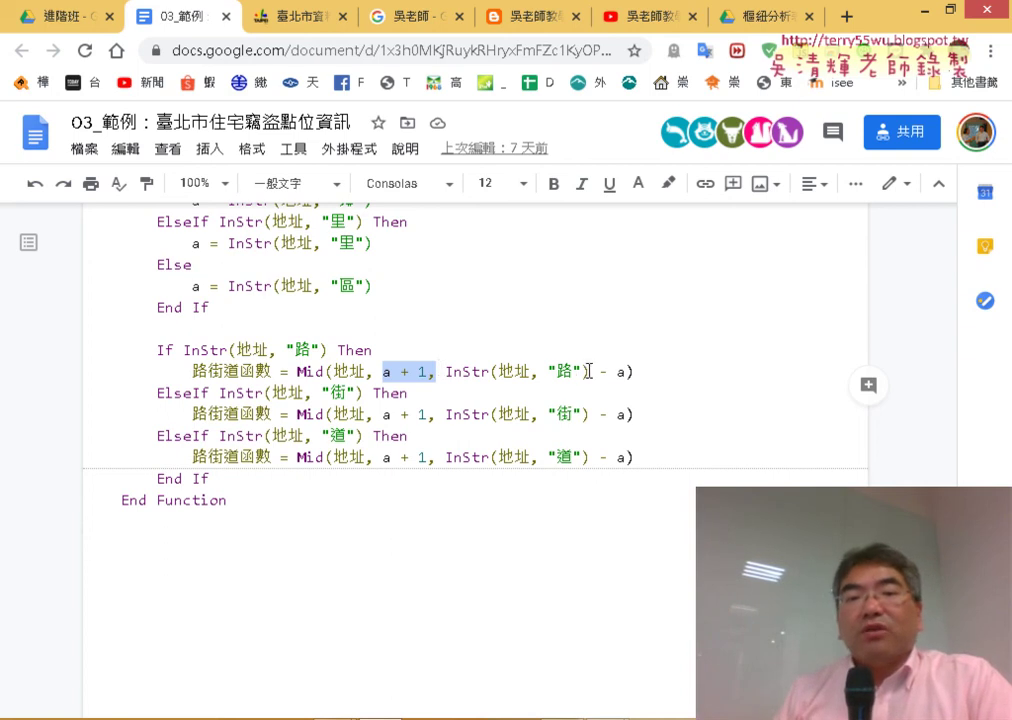
left_click_drag(588, 371, 558, 371)
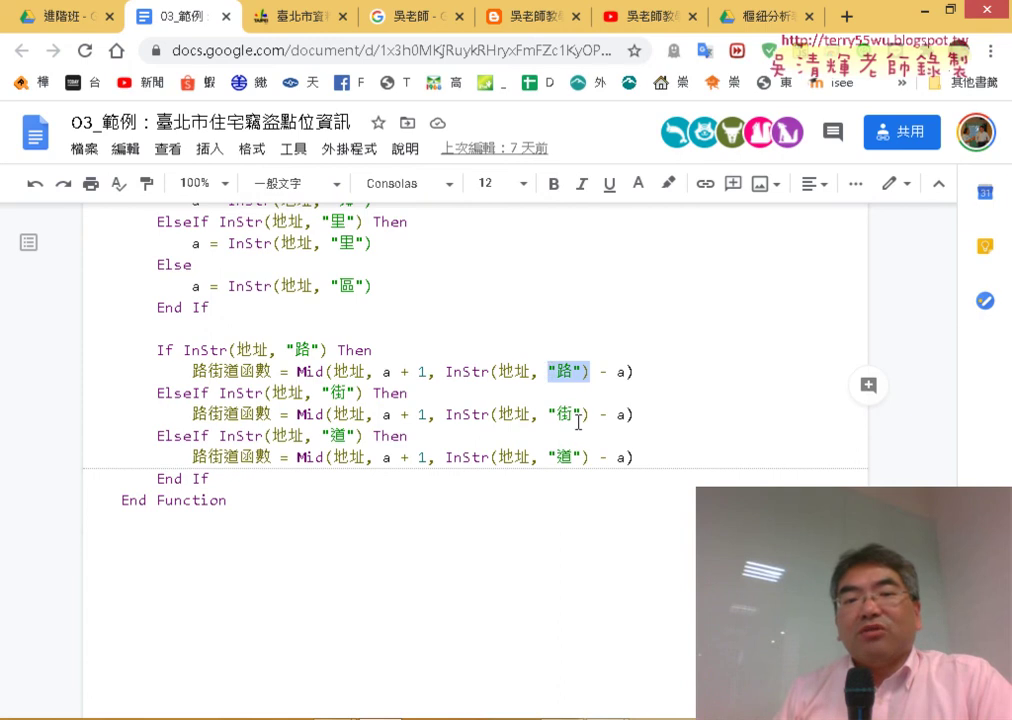
left_click_drag(590, 414, 538, 415)
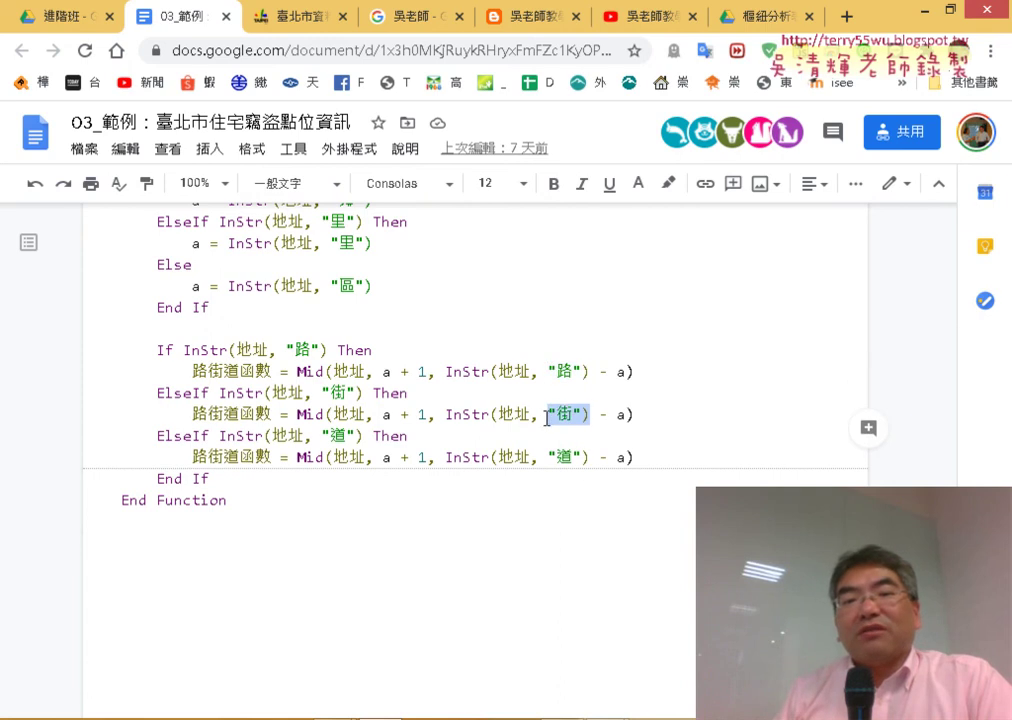
left_click_drag(590, 457, 547, 455)
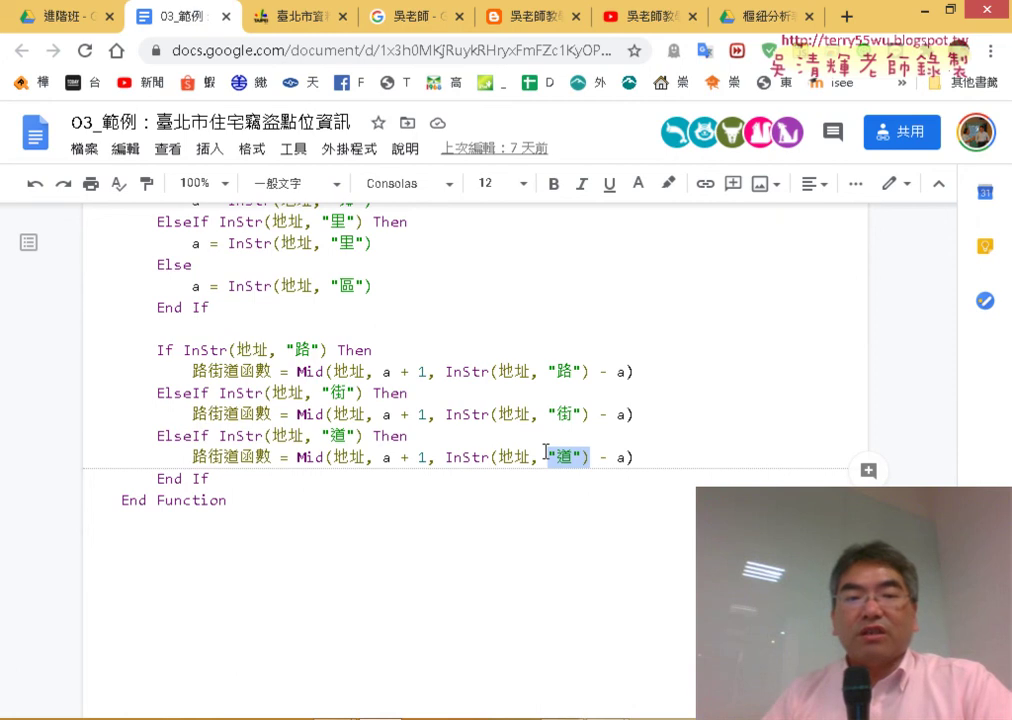
- Select the full Public Function 路街道函數 block through End Function
mouse_move(334, 501)
left_mouse_down()
mouse_move(99, 368)
mouse_move(270, 694)
left_mouse_up()
scroll(108, 368, "up", 4)
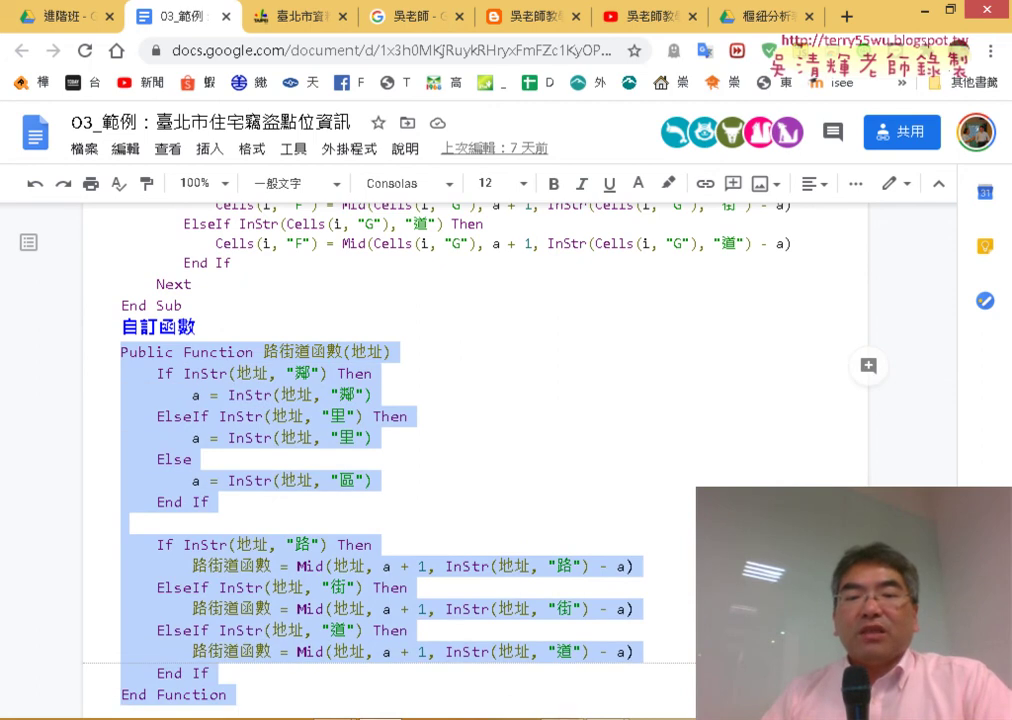
left_click(600, 715)
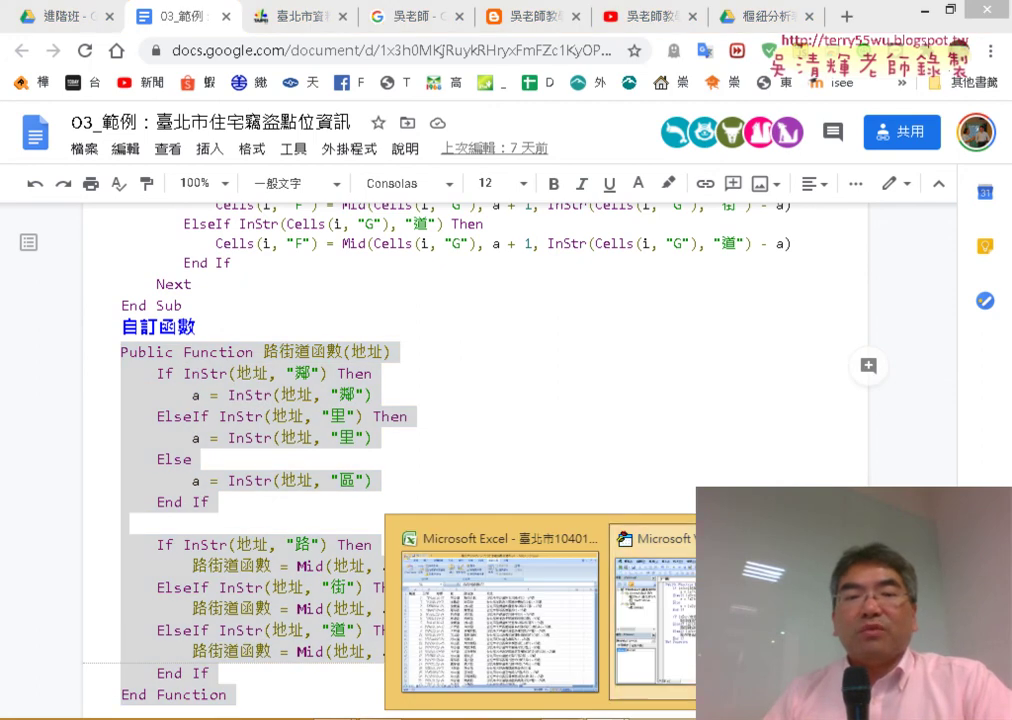
- Delete the 路街道 values in column E, then start a formula in E2 with Insert Function
left_click(655, 590)
left_click_drag(455, 527, 342, 276)
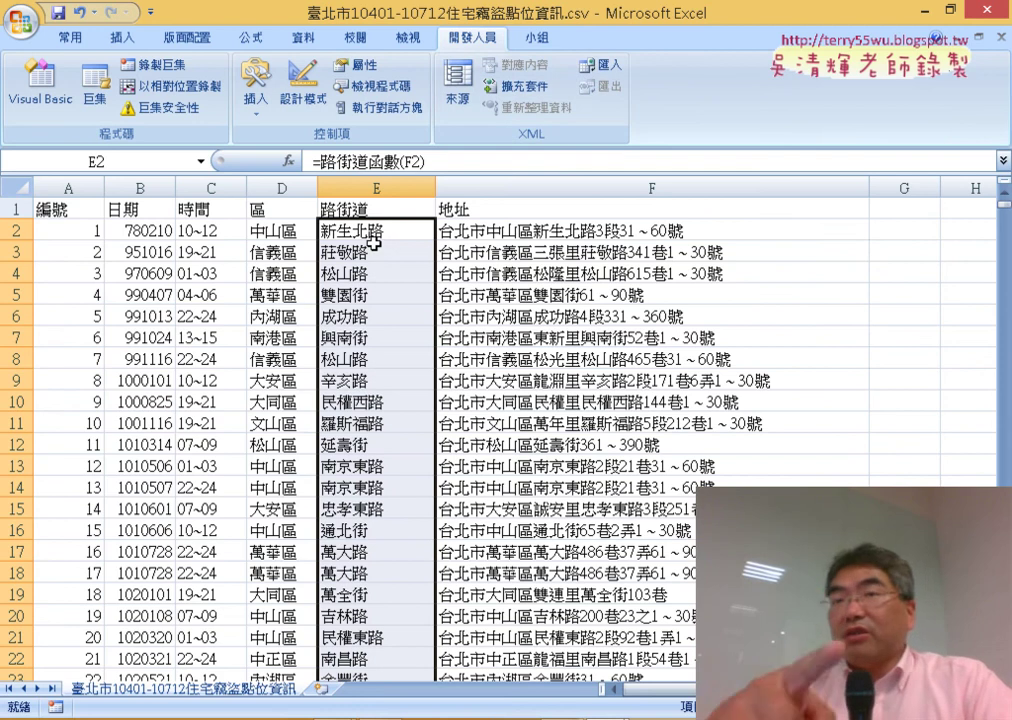
key("Delete")
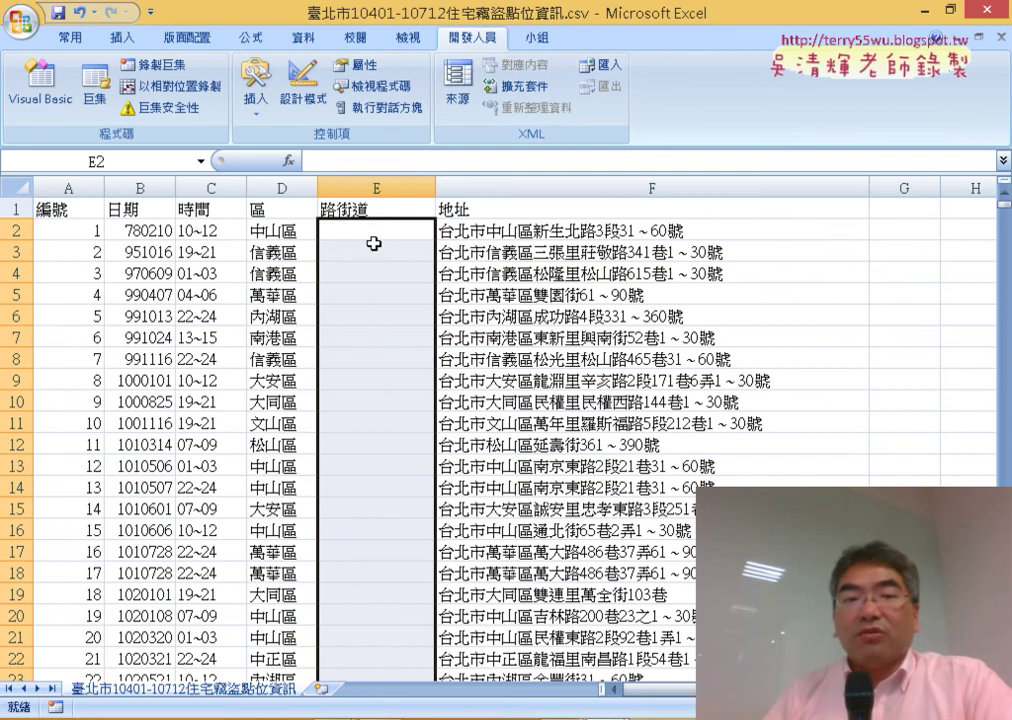
left_click(371, 230)
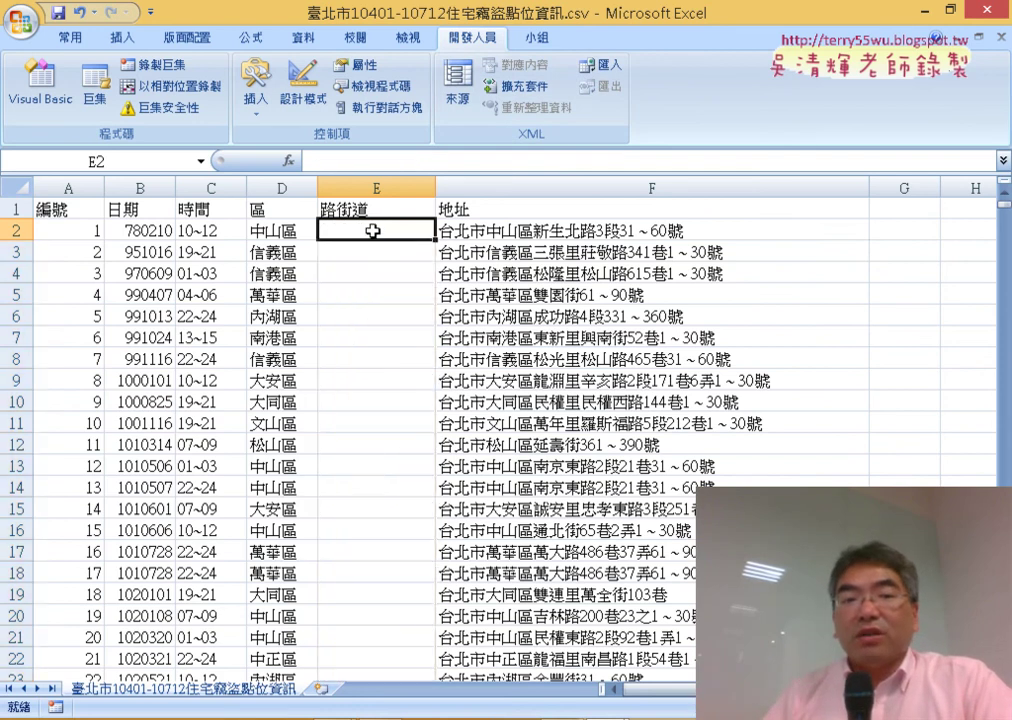
left_click(289, 160)
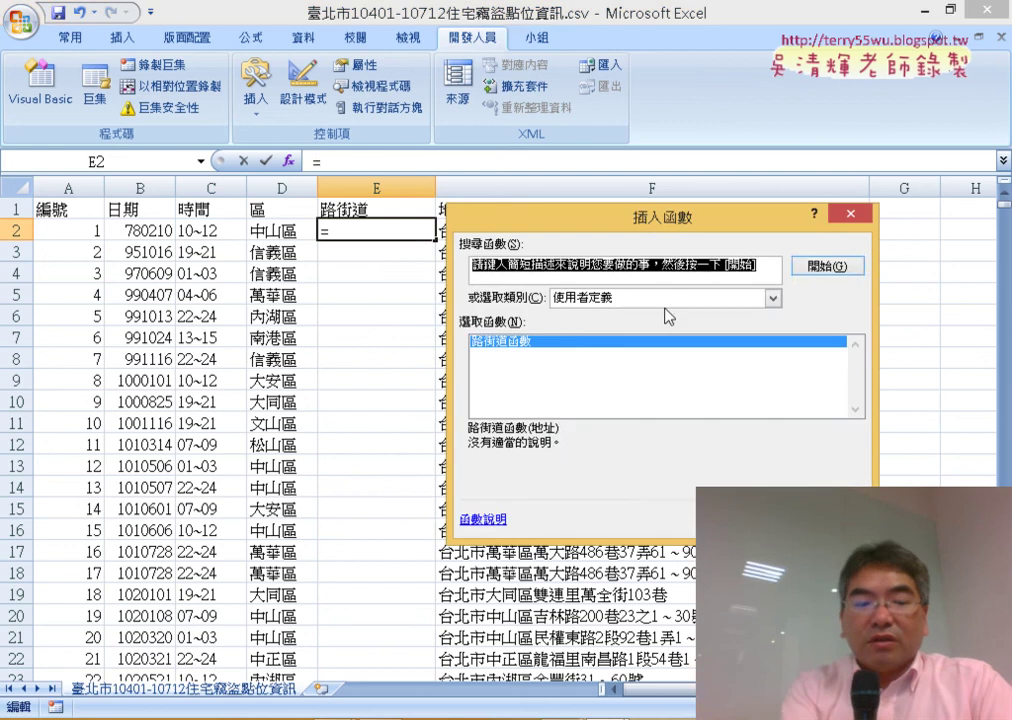
- Confirm the 使用者定義 category lists 路街道函數, then close Insert Function without inserting anything
left_click(665, 299)
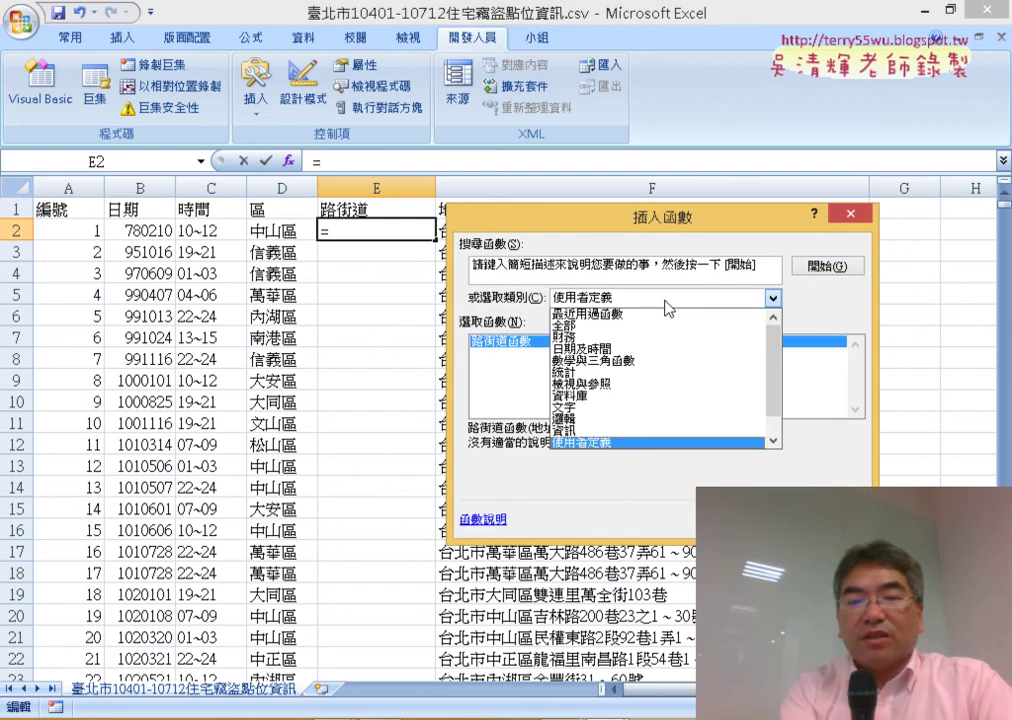
left_click(665, 301)
left_click(665, 300)
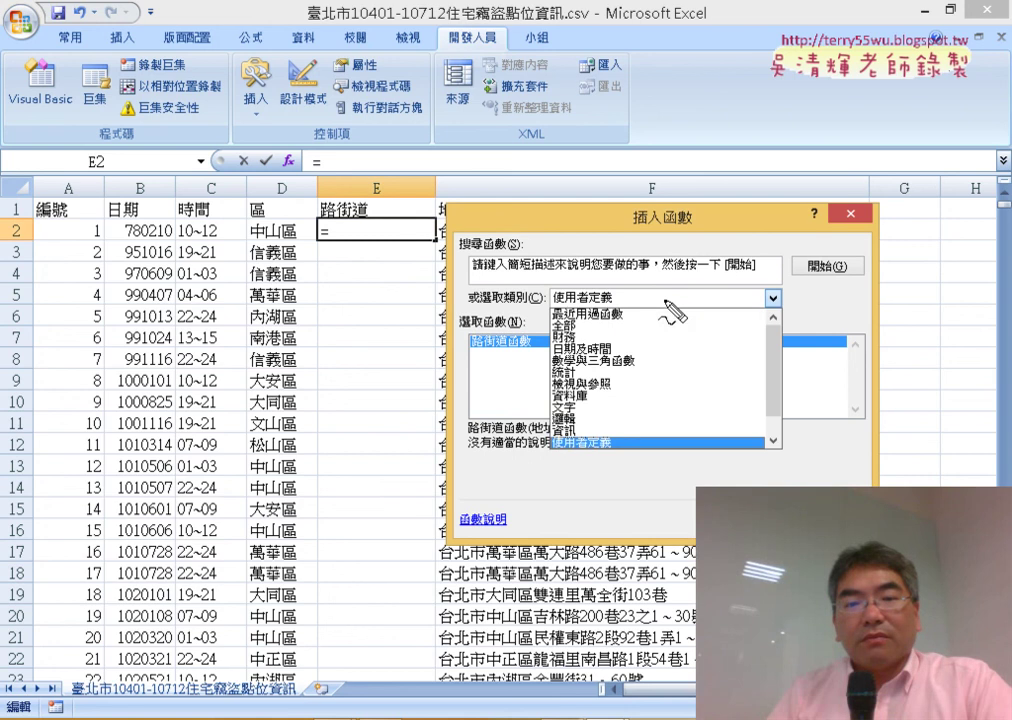
left_click_drag(606, 484, 580, 478)
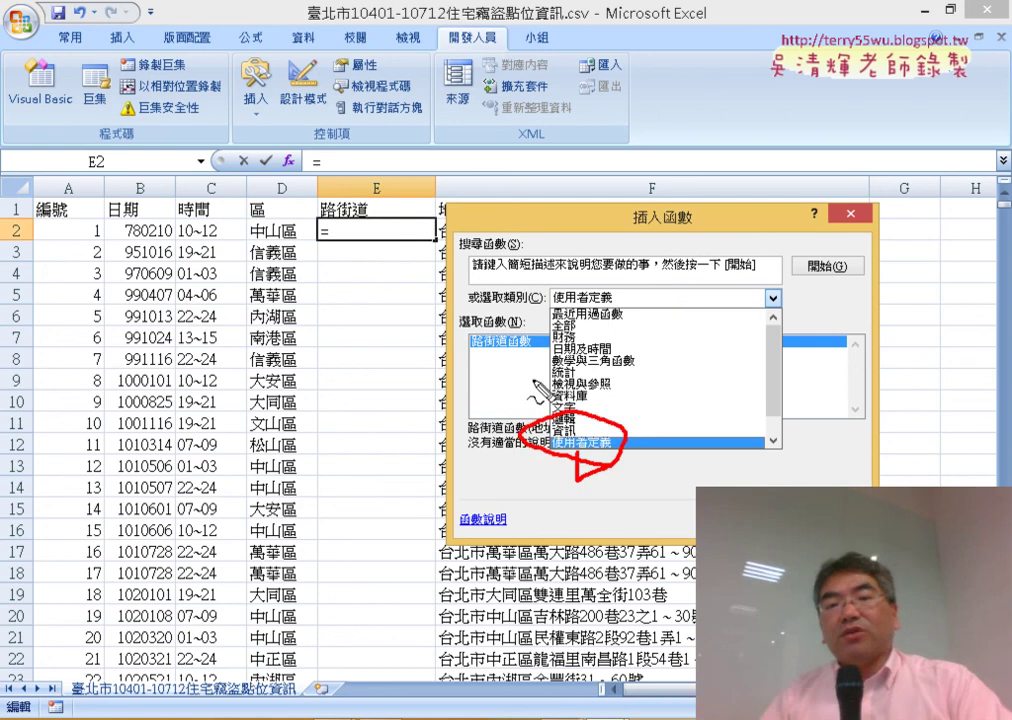
left_click_drag(550, 310, 545, 355)
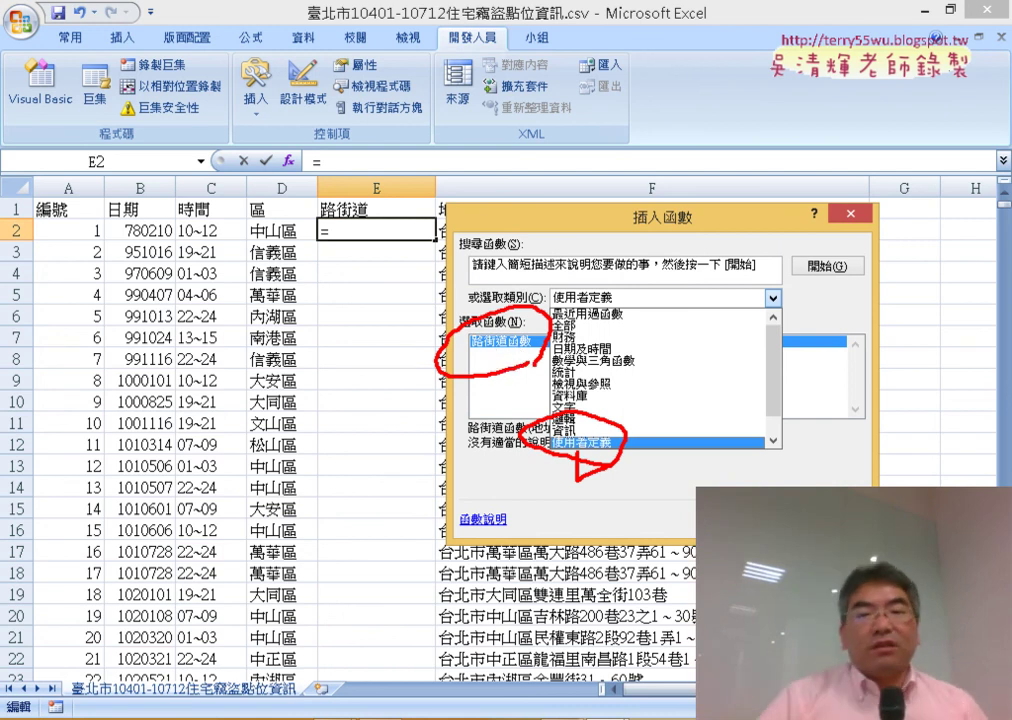
key("Escape")
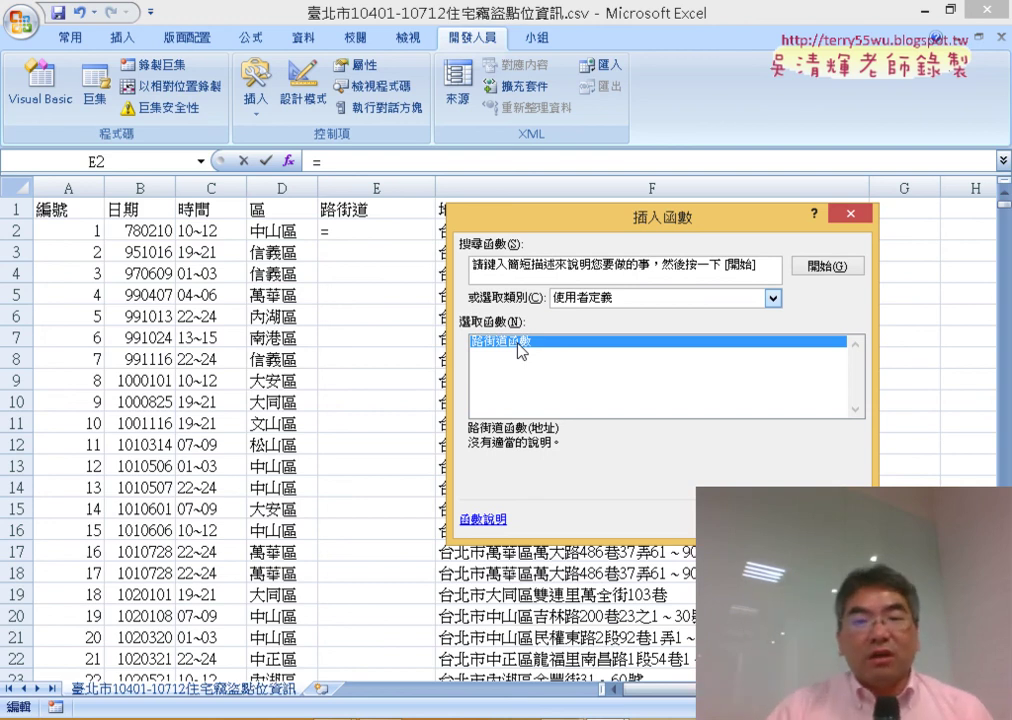
key("Escape")
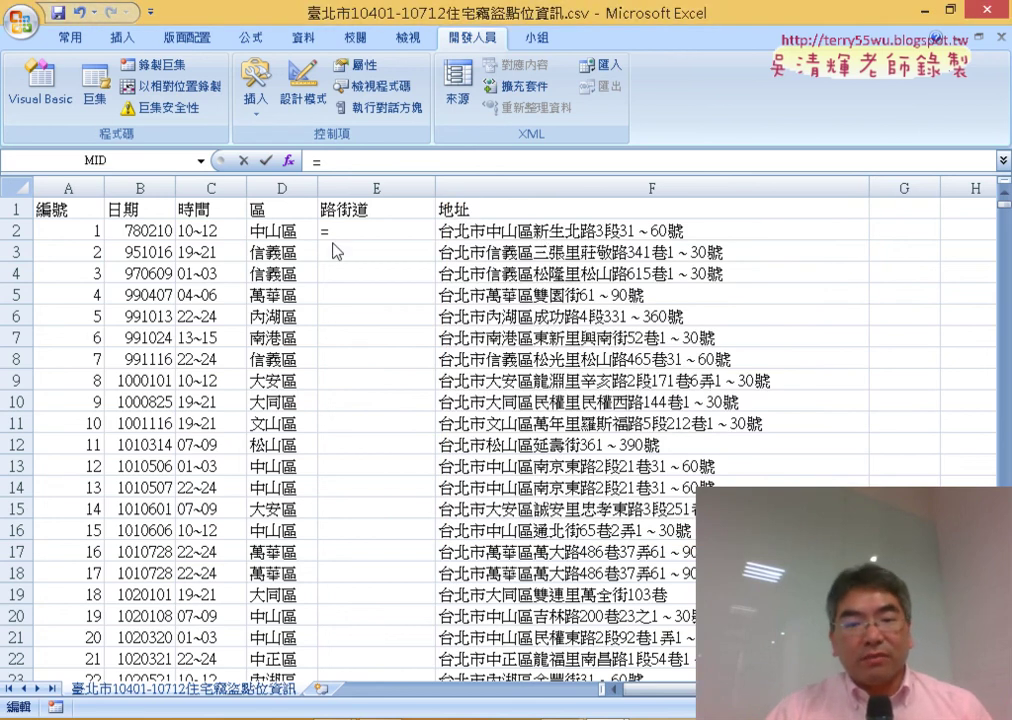
- Enter =路街道函數(F2) in E2 and fill it down column E, giving 新生北路
mouse_move(660, 686)
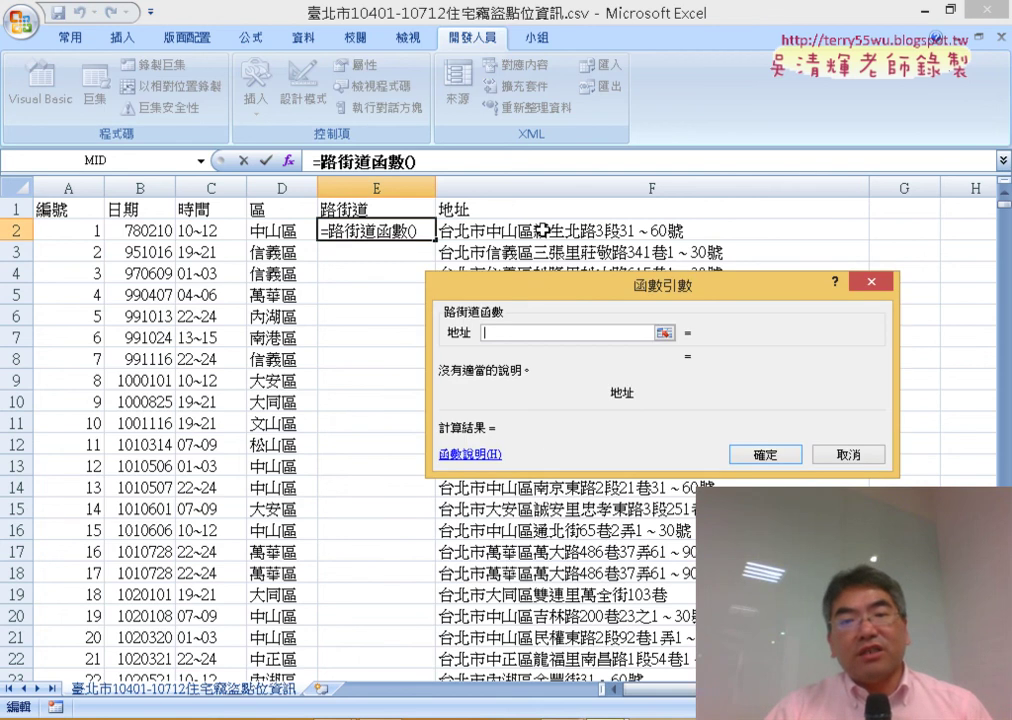
left_click(541, 230)
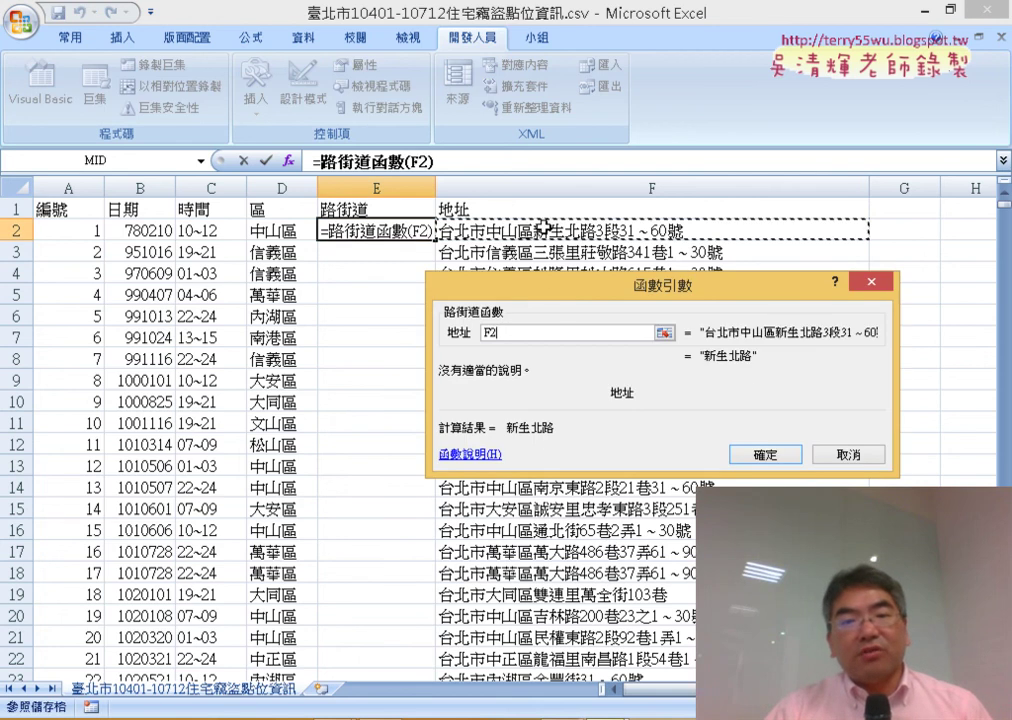
left_click(777, 459)
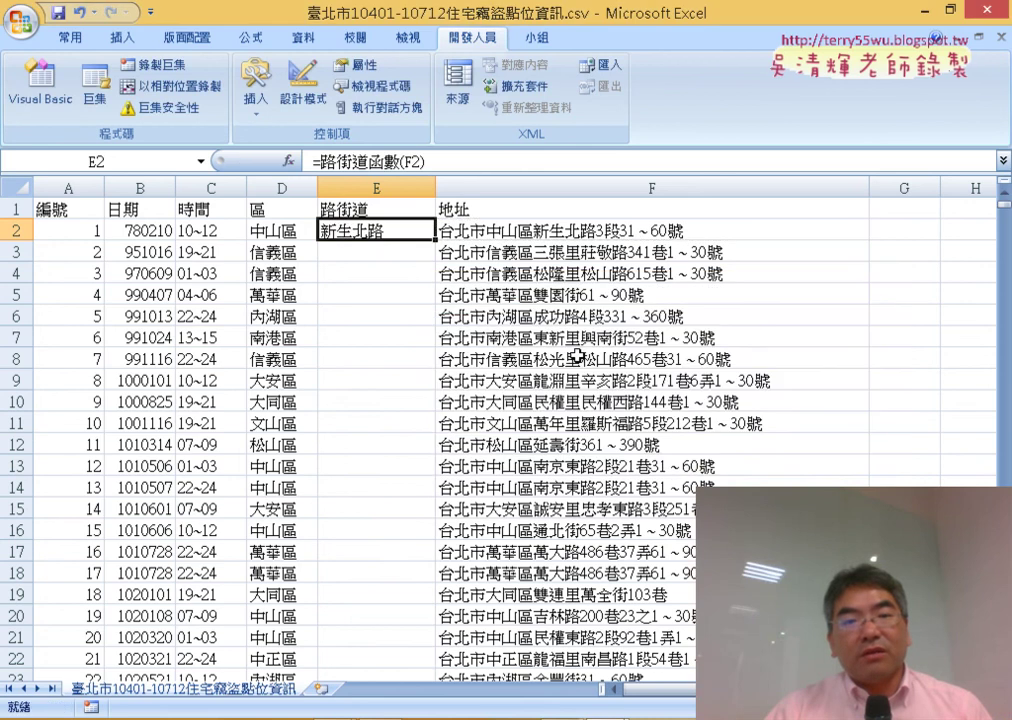
double_click(436, 240)
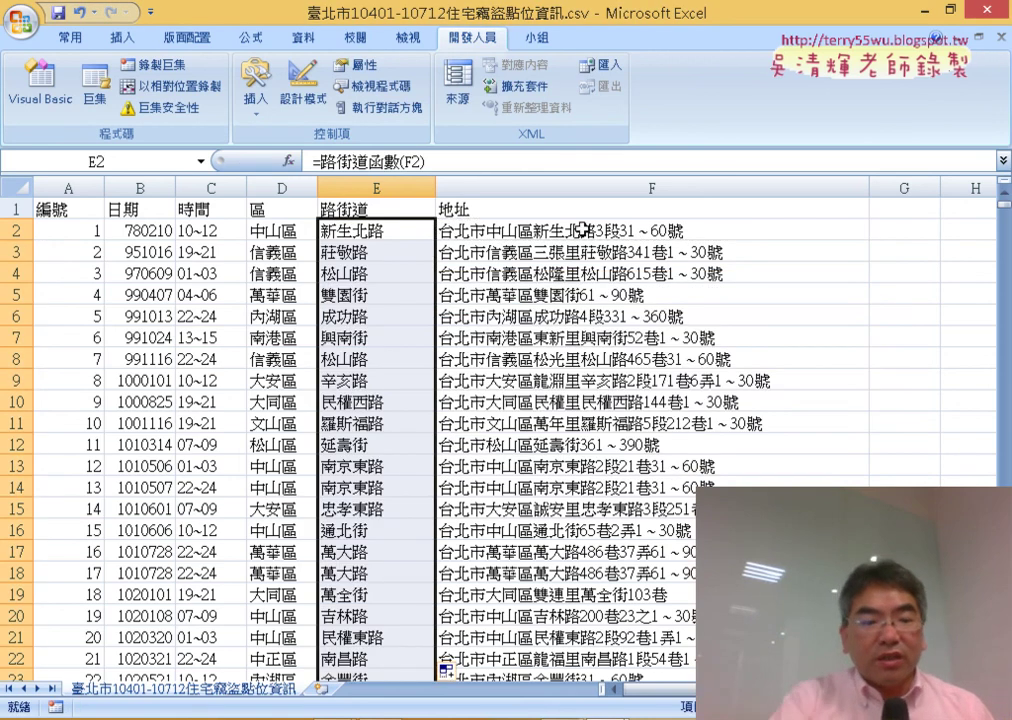
left_click(763, 234)
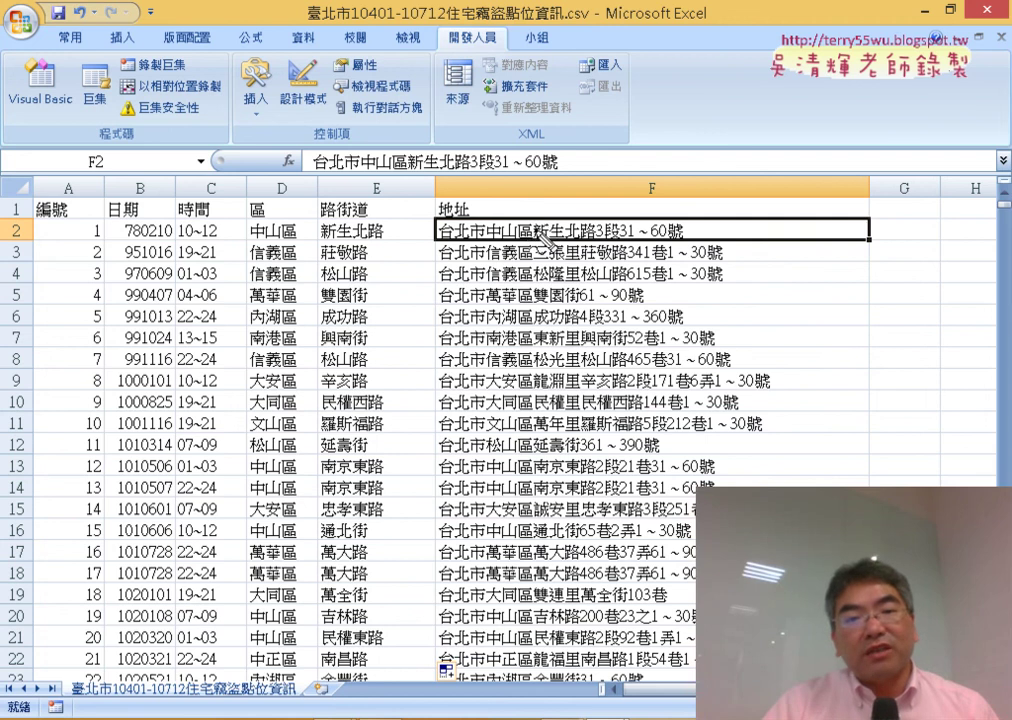
left_click_drag(524, 213, 522, 215)
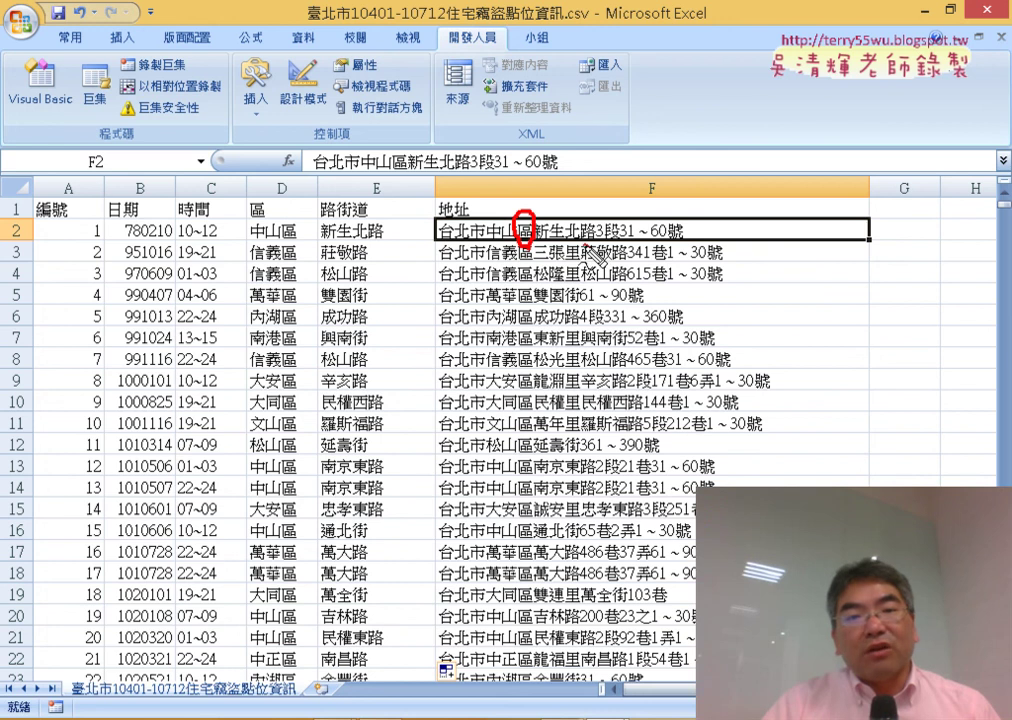
left_click_drag(588, 244, 609, 216)
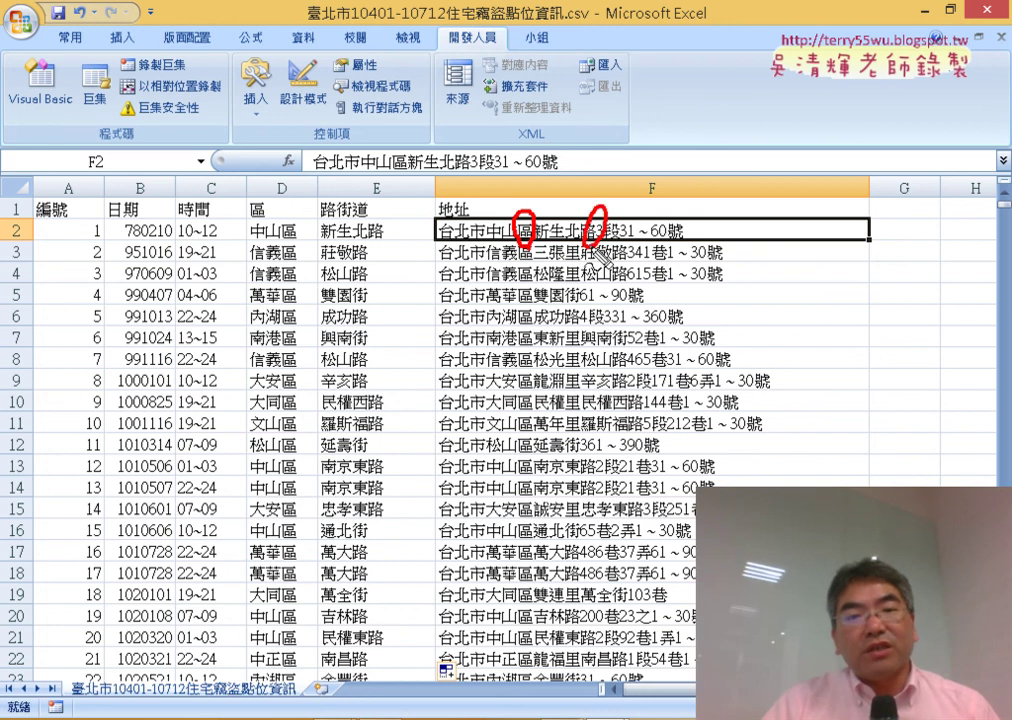
left_click_drag(524, 198, 525, 218)
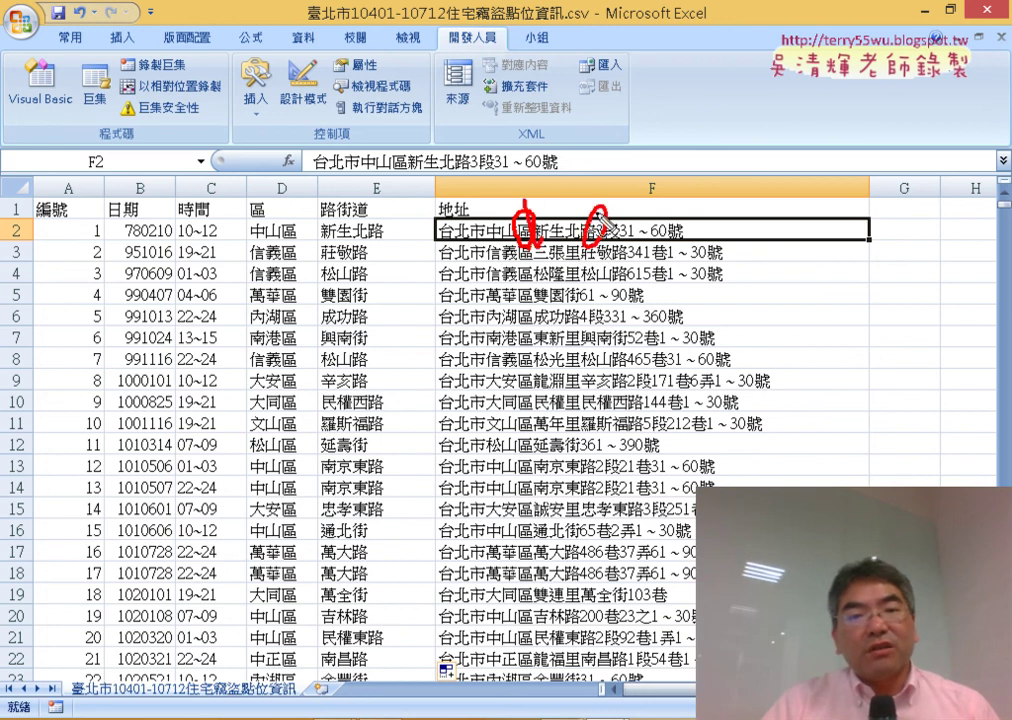
left_click_drag(603, 218, 584, 268)
mouse_move(560, 196)
left_mouse_down()
mouse_move(417, 230)
mouse_move(425, 224)
left_mouse_up()
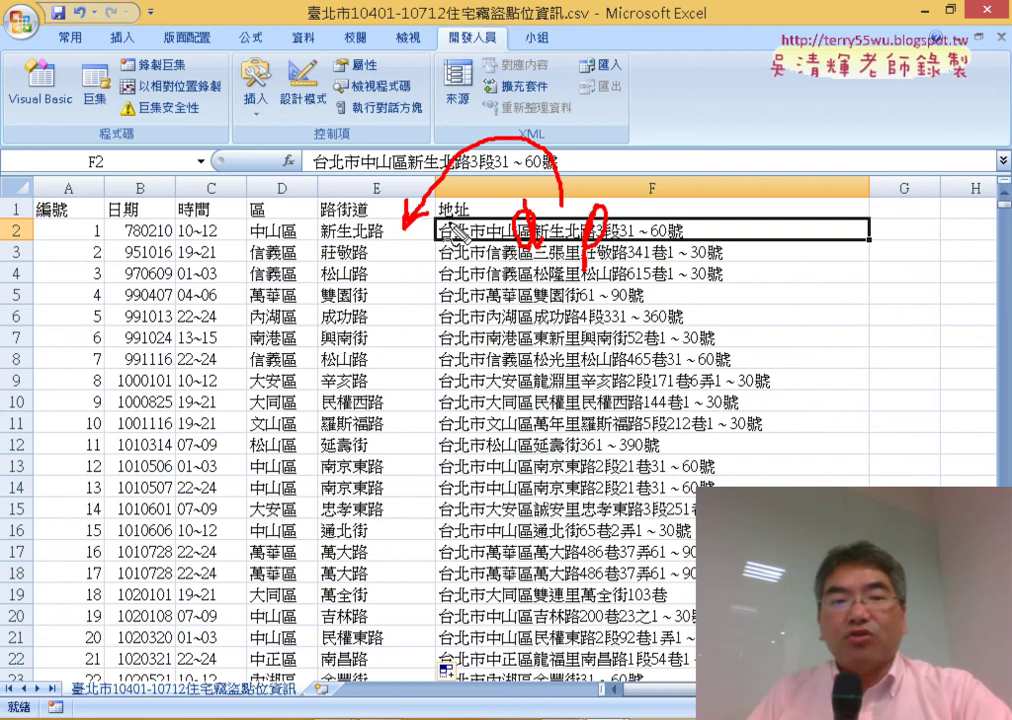
left_click_drag(225, 212, 290, 242)
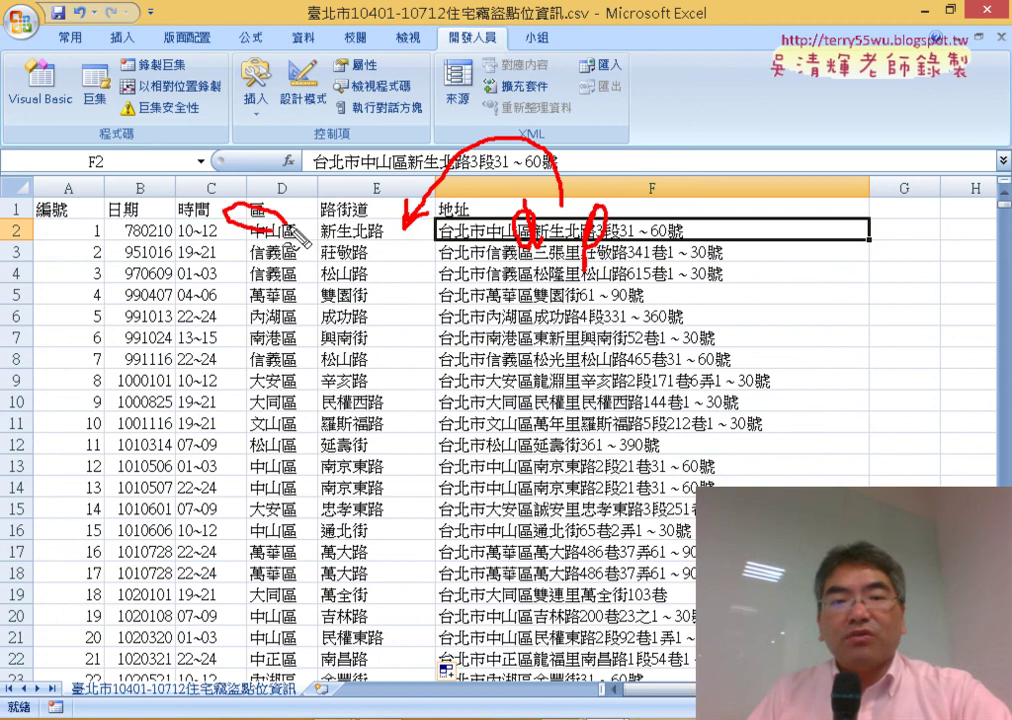
left_click_drag(405, 238, 345, 228)
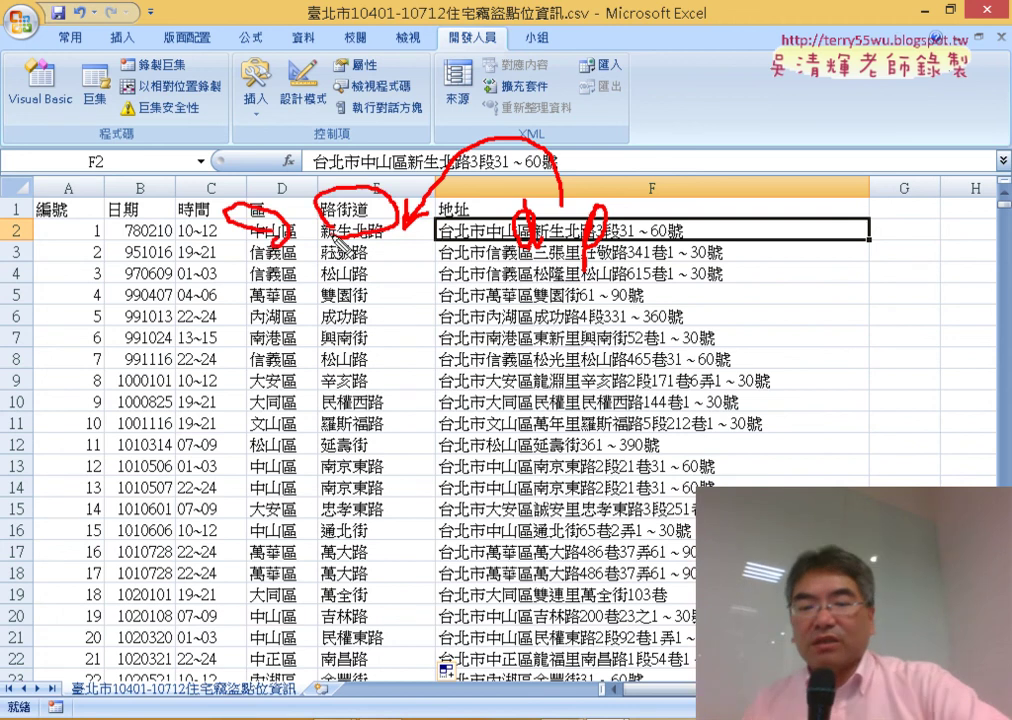